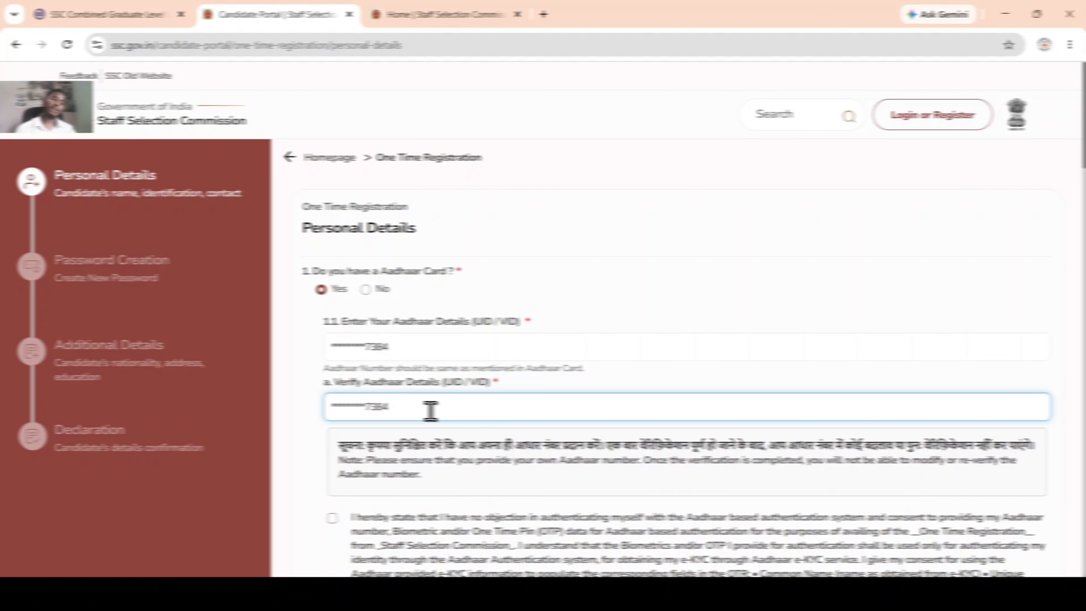
Step: Tick the consent checkbox for the Aadhaar authentication declaration below the Aadhaar fields
scroll(431, 410, down, 3)
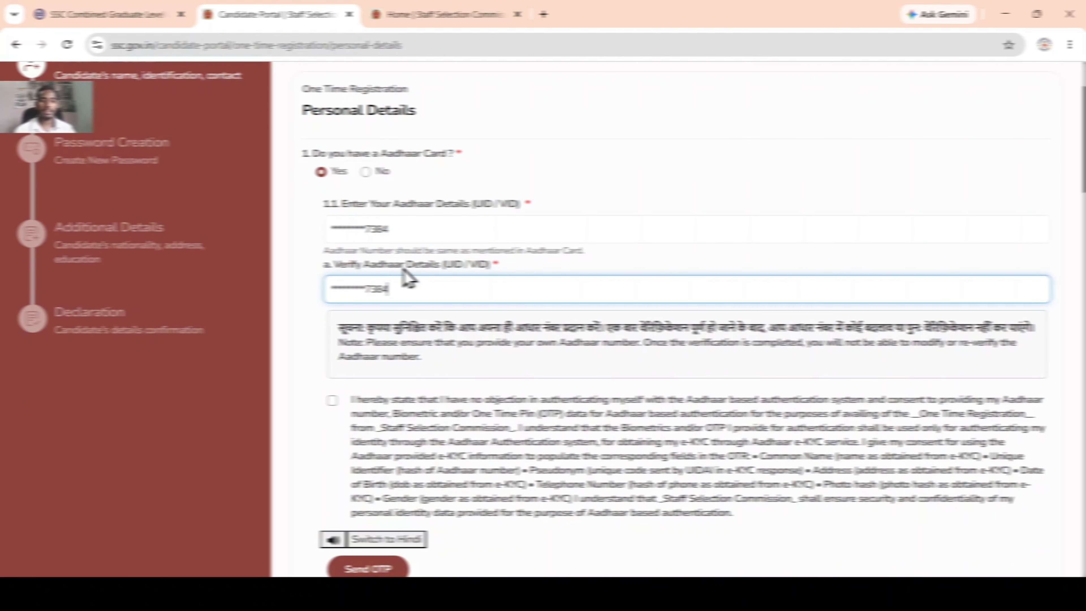
scroll(382, 371, down, 3)
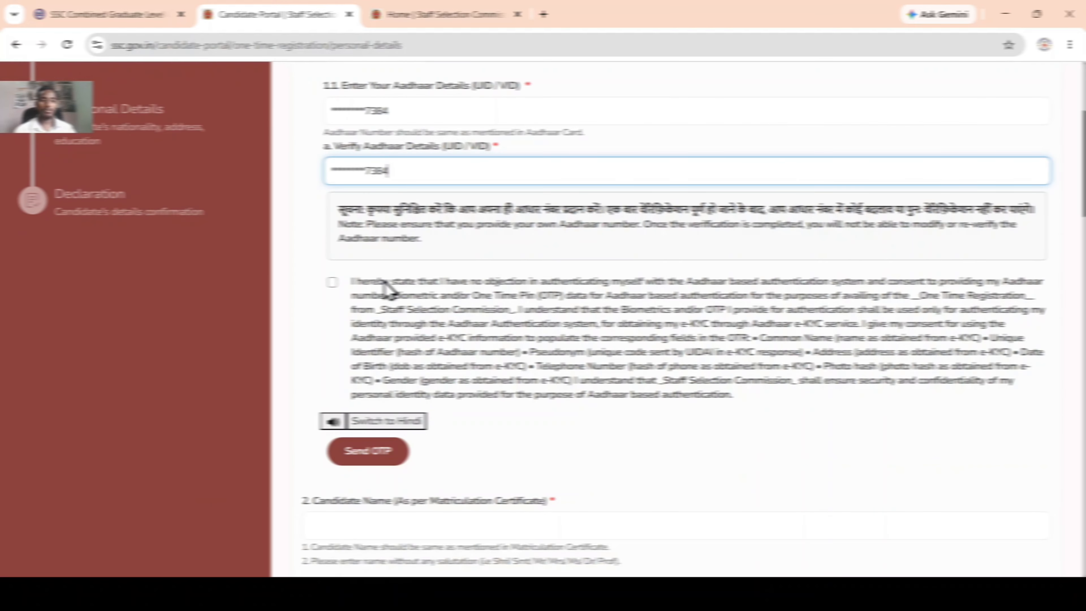
scroll(395, 233, down, 3)
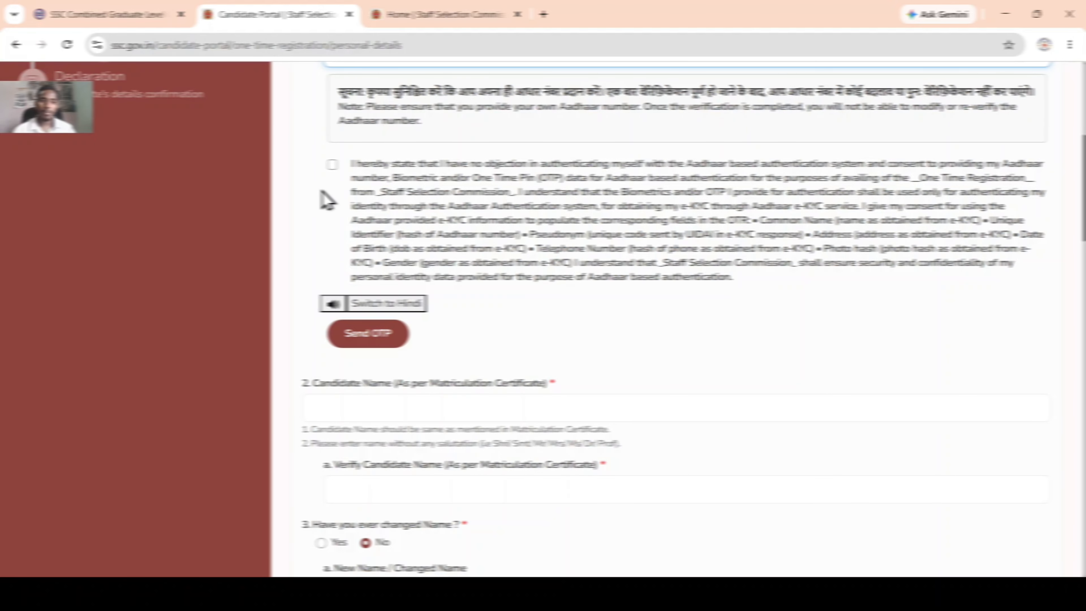
click(332, 165)
scroll(387, 258, up, 5)
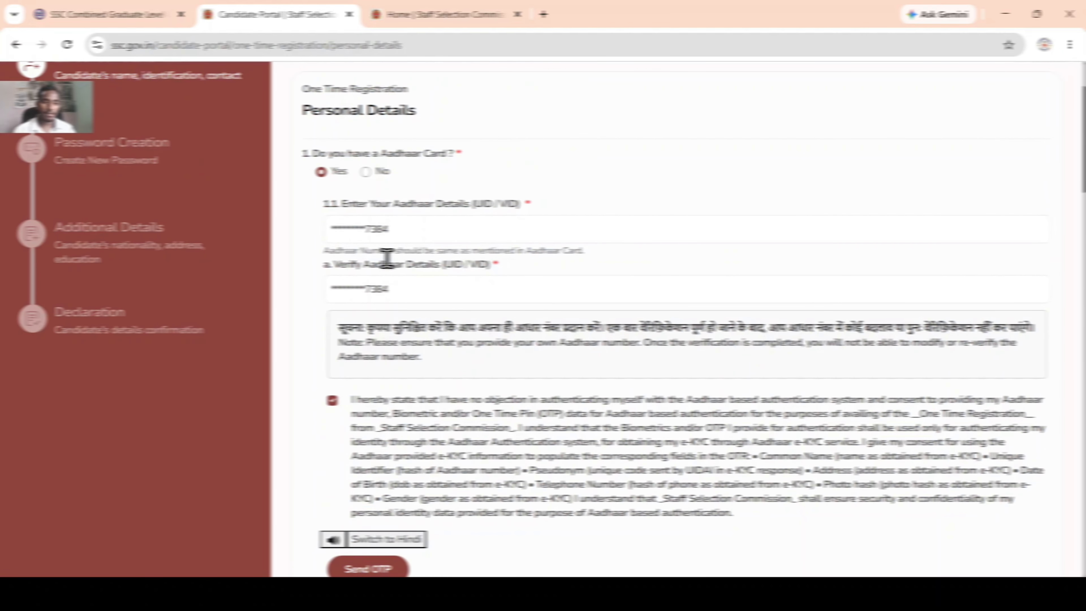
click(422, 288)
scroll(422, 300, down, 2)
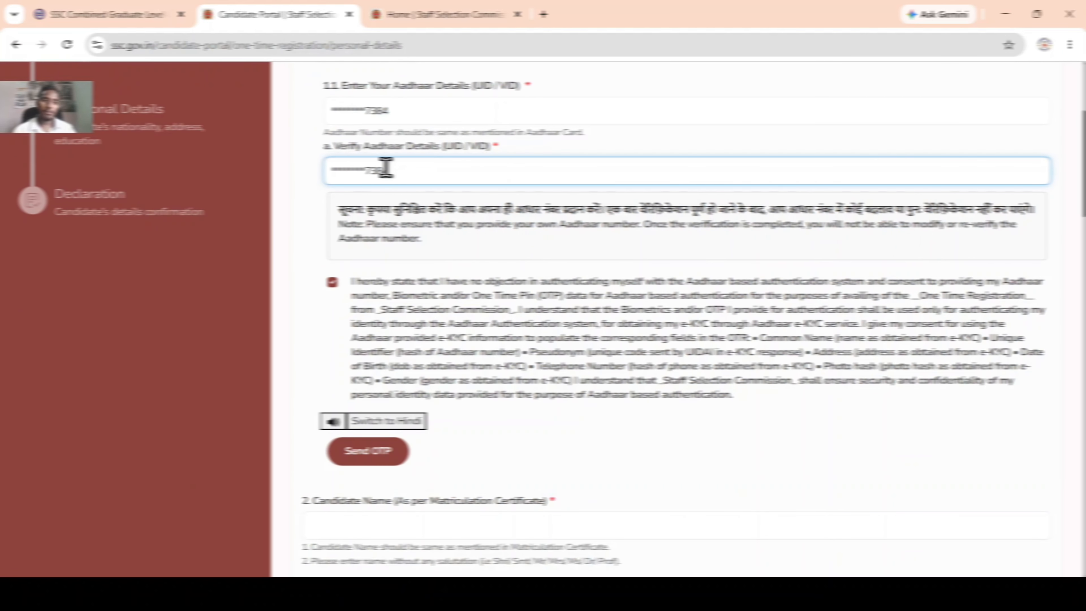
scroll(397, 171, down, 4)
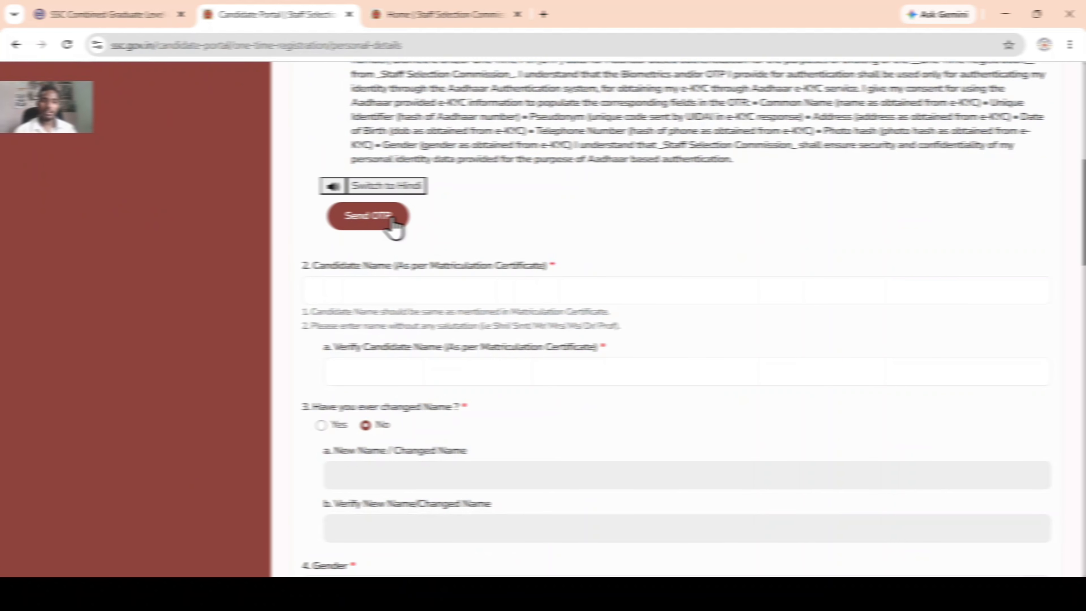
scroll(428, 182, up, 4)
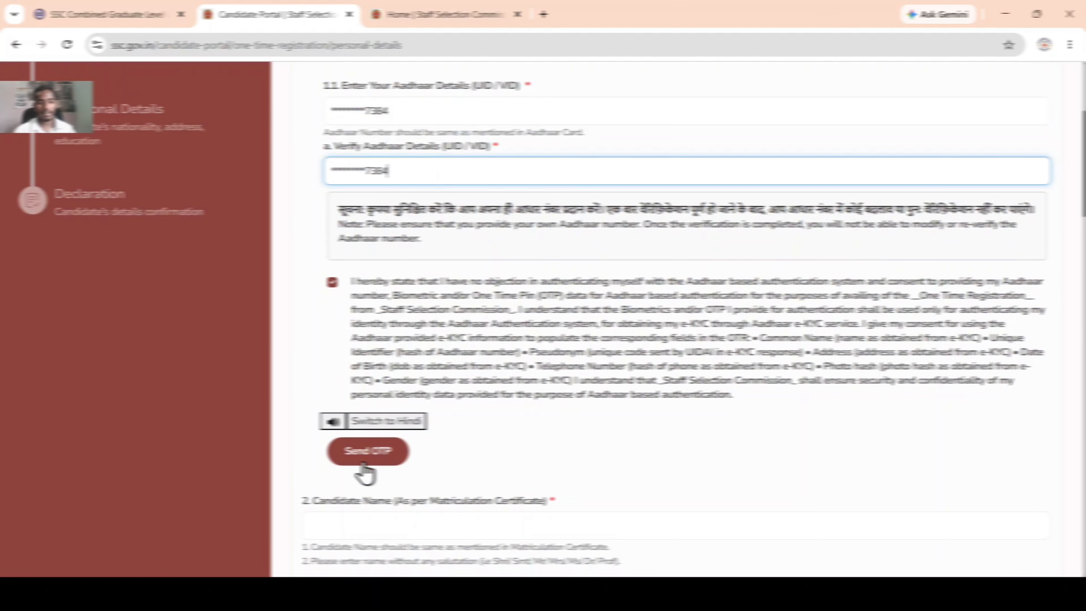
Step: Send the Aadhaar OTP, enter and verify it, then dismiss the Success message
click(380, 457)
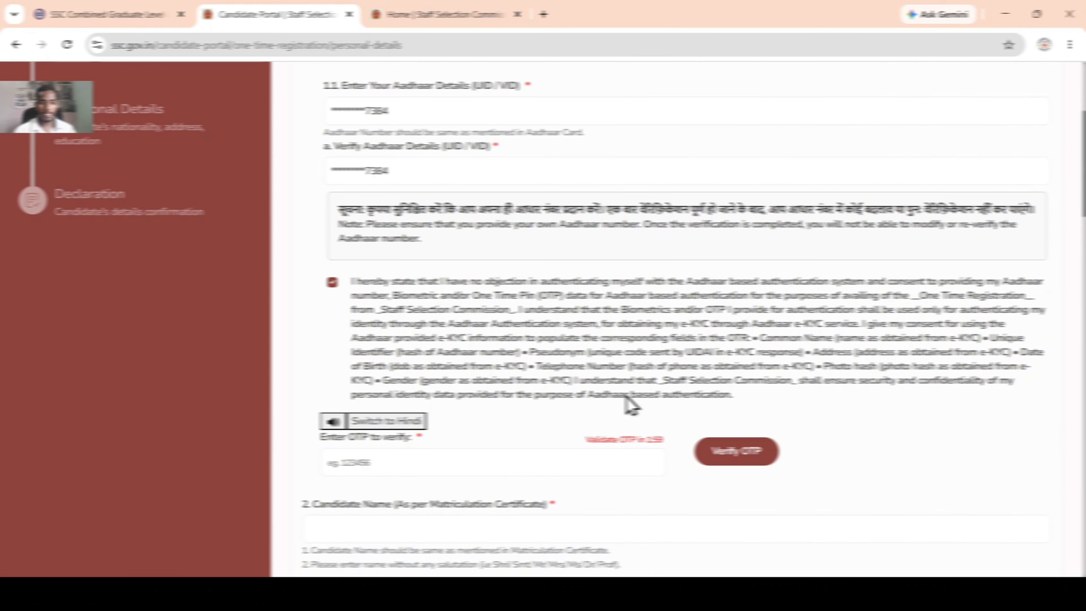
scroll(631, 405, down, 3)
click(361, 344)
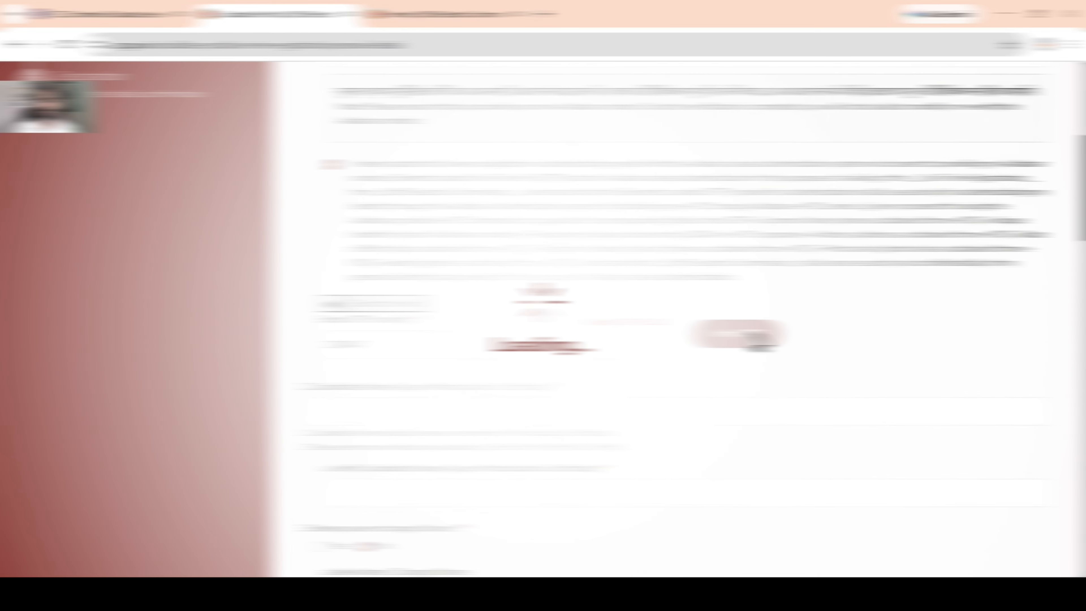
click(752, 340)
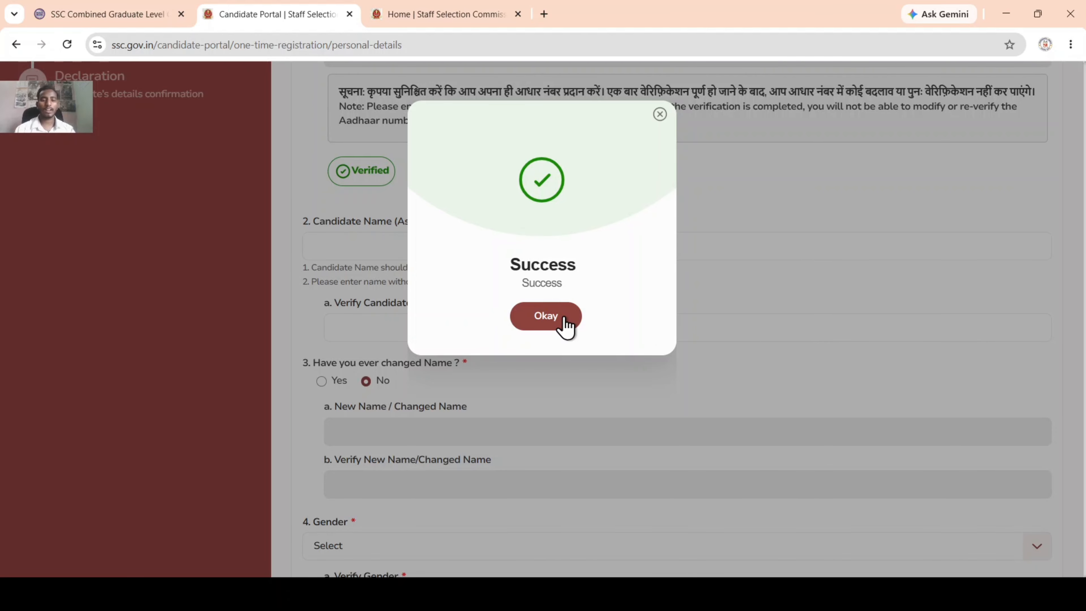
click(547, 317)
Step: Enter the candidate's matriculation-certificate name in Candidate Name and again in Verify Candidate Name
scroll(392, 251, down, 2)
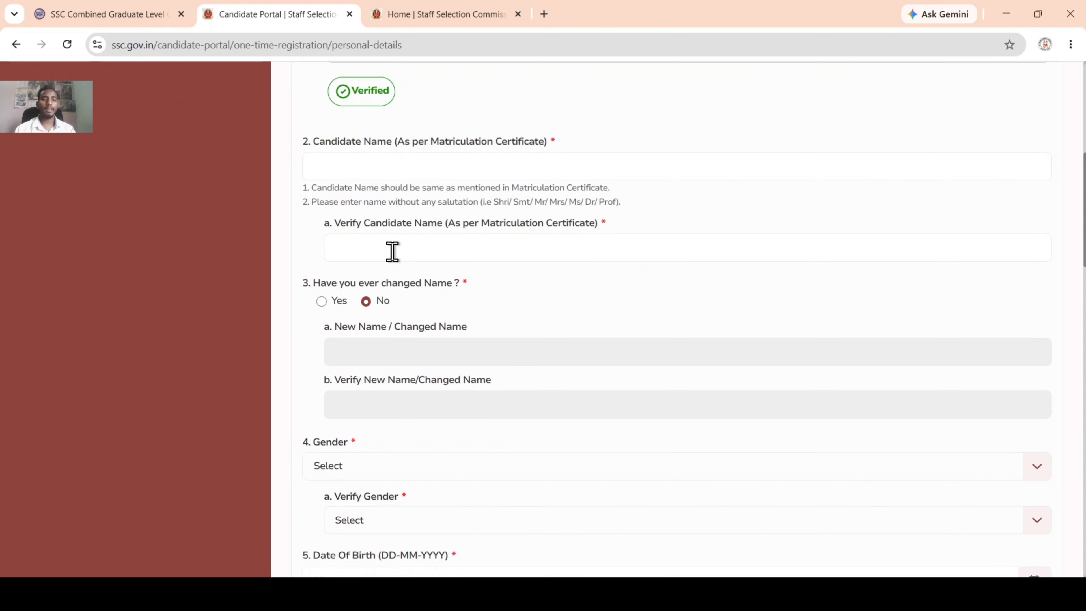
scroll(392, 252, down, 1)
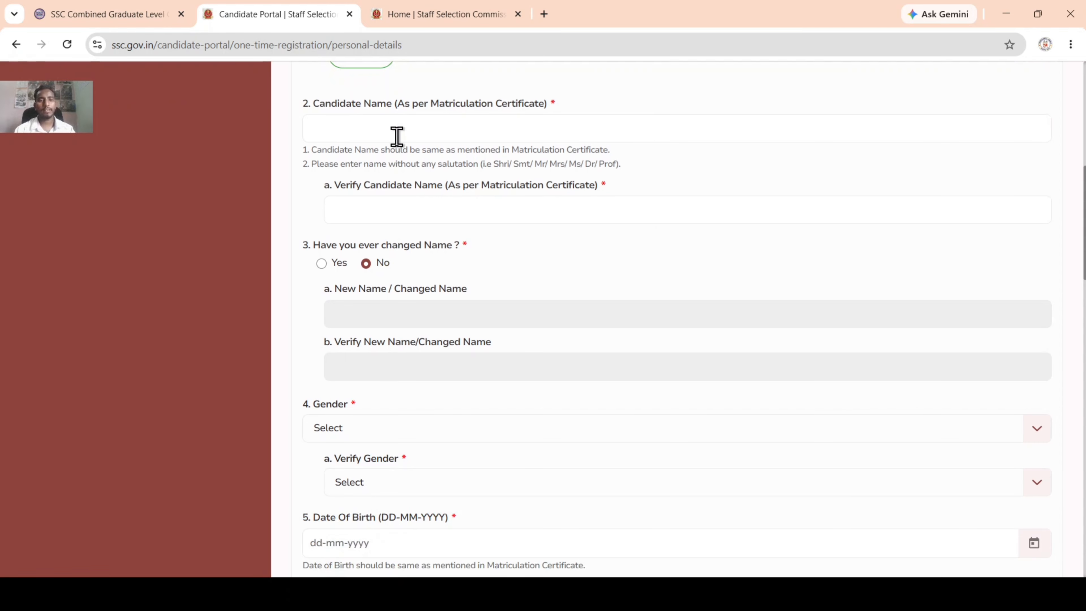
click(514, 123)
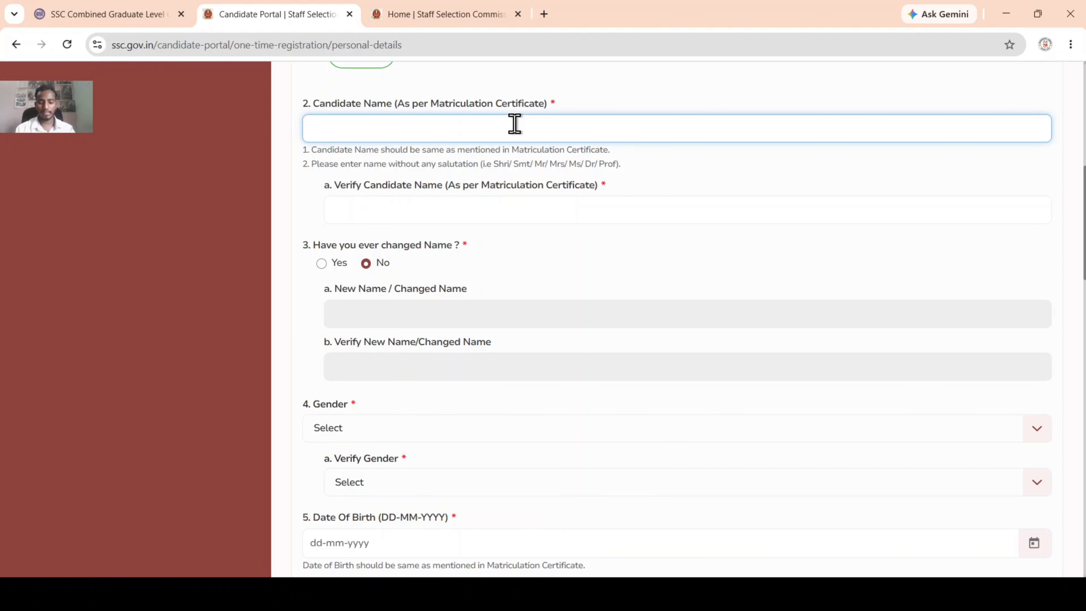
text(MD)
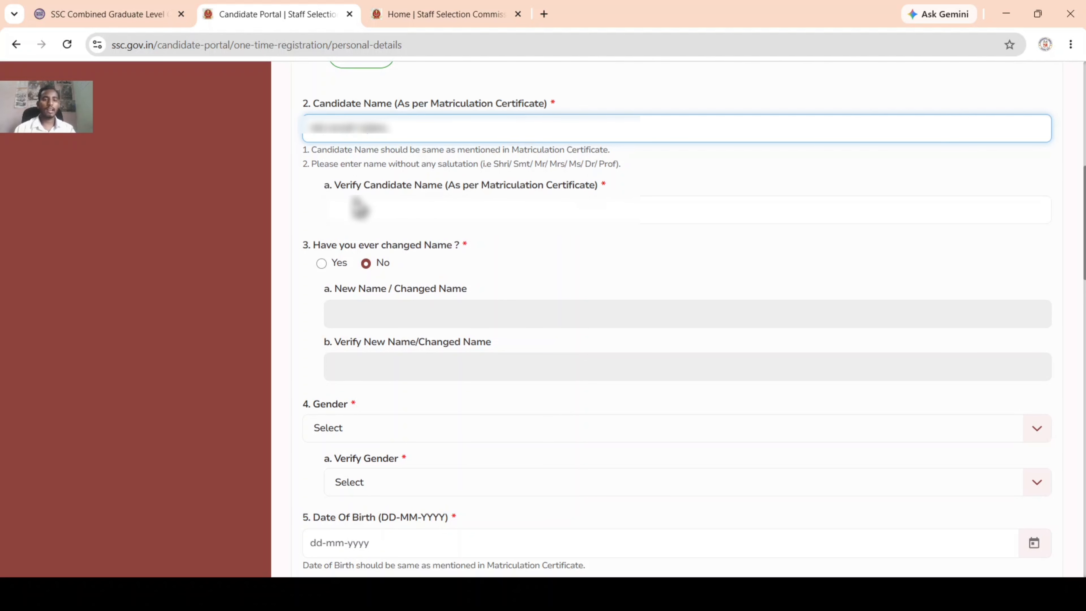
click(453, 210)
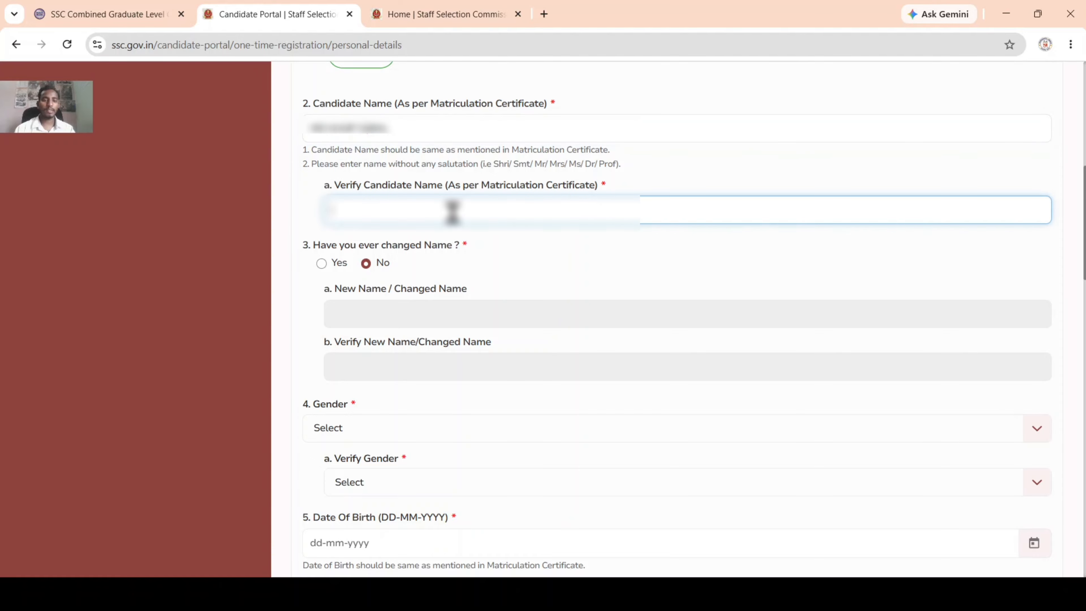
text(SK)
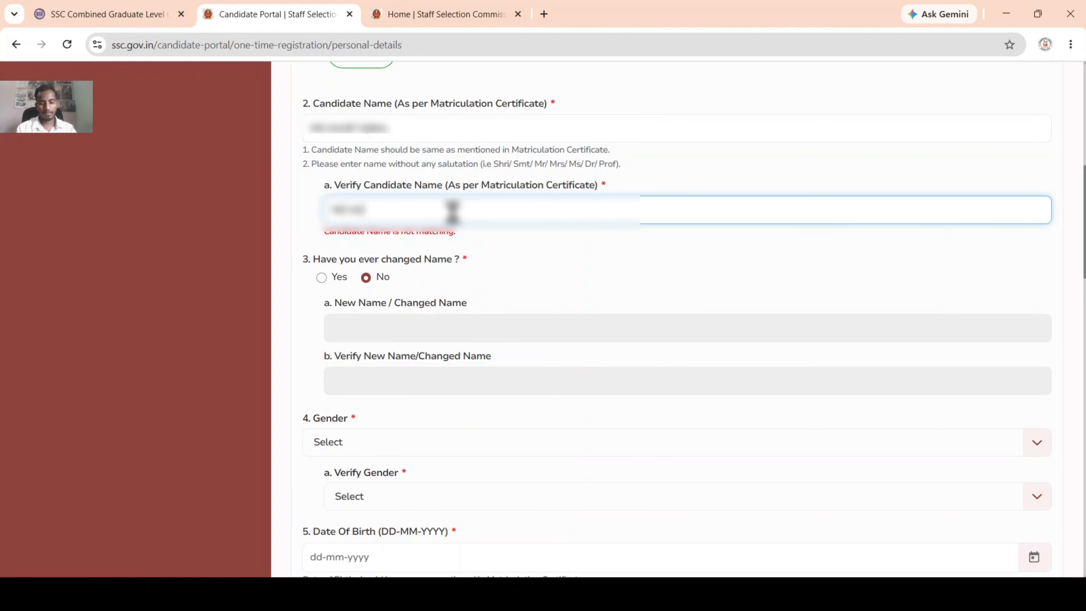
text(BAL)
key(Tab)
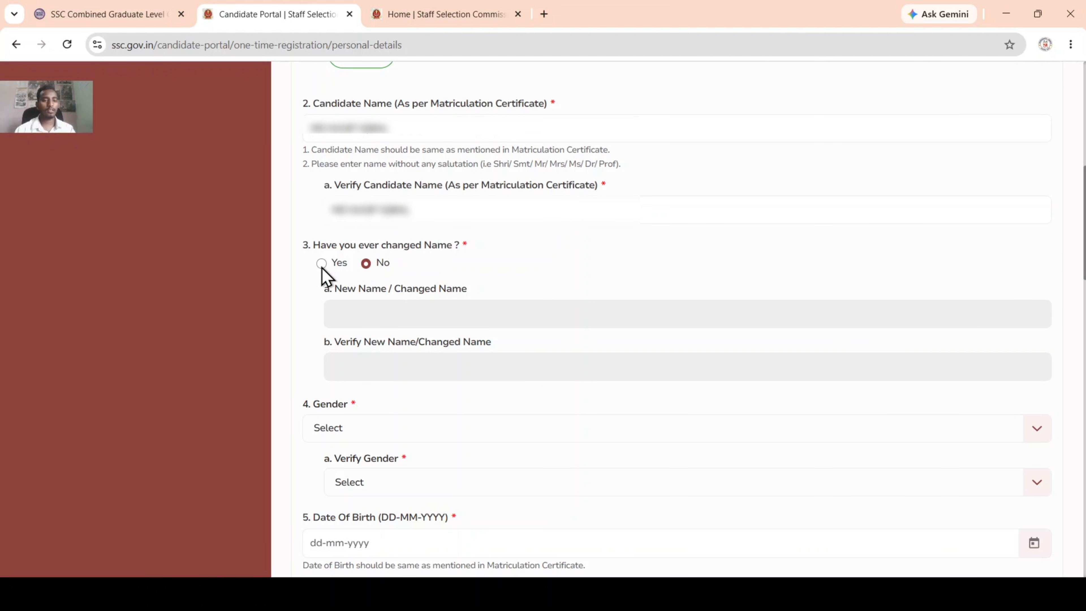
Step: Set both Gender and Verify Gender to Male
scroll(386, 269, down, 2)
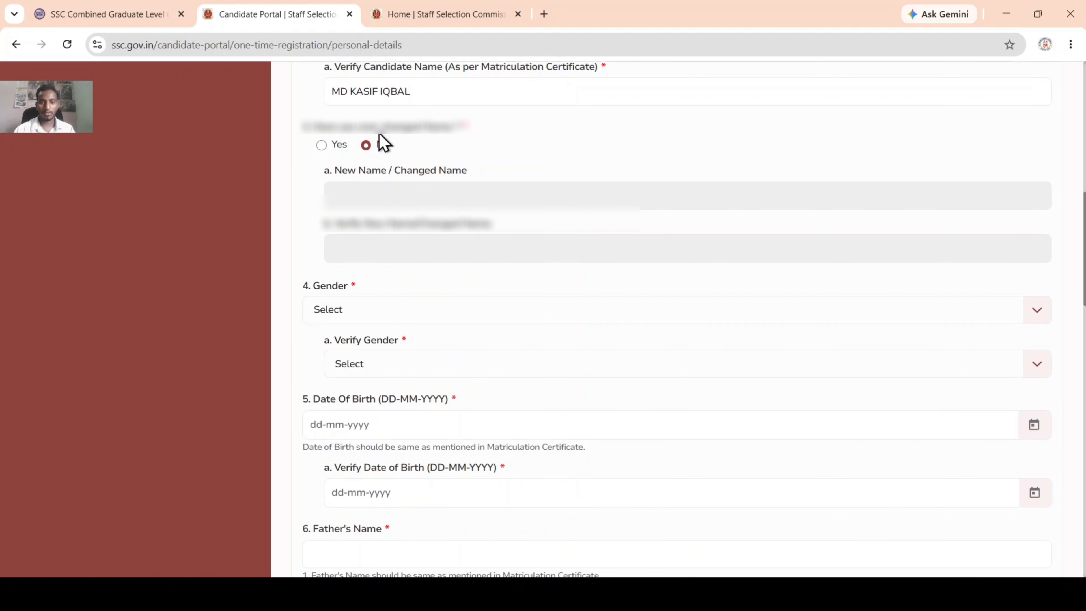
scroll(390, 239, down, 2)
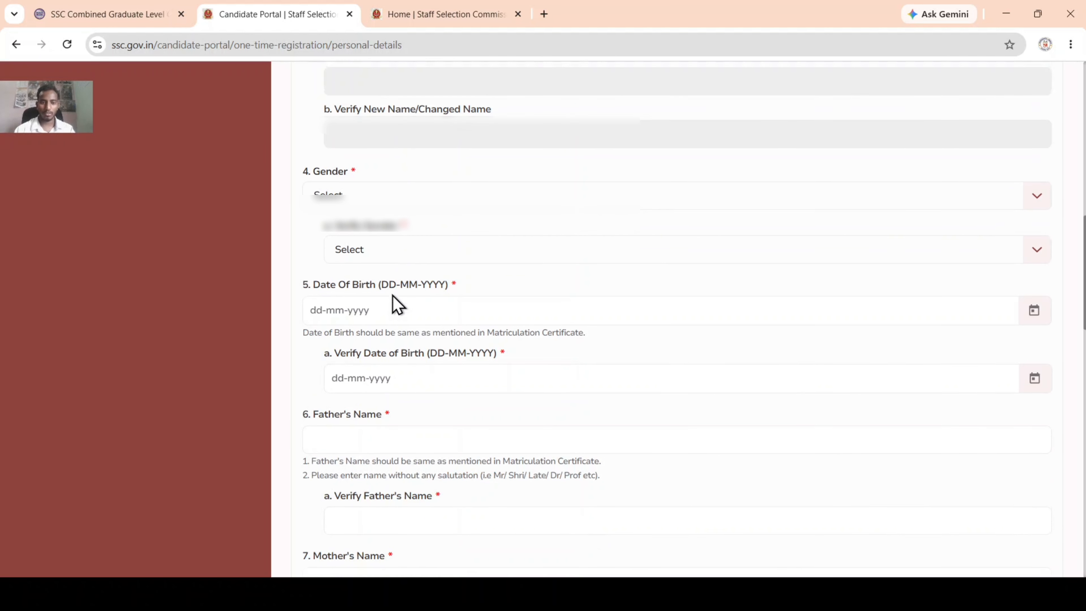
click(410, 191)
click(342, 248)
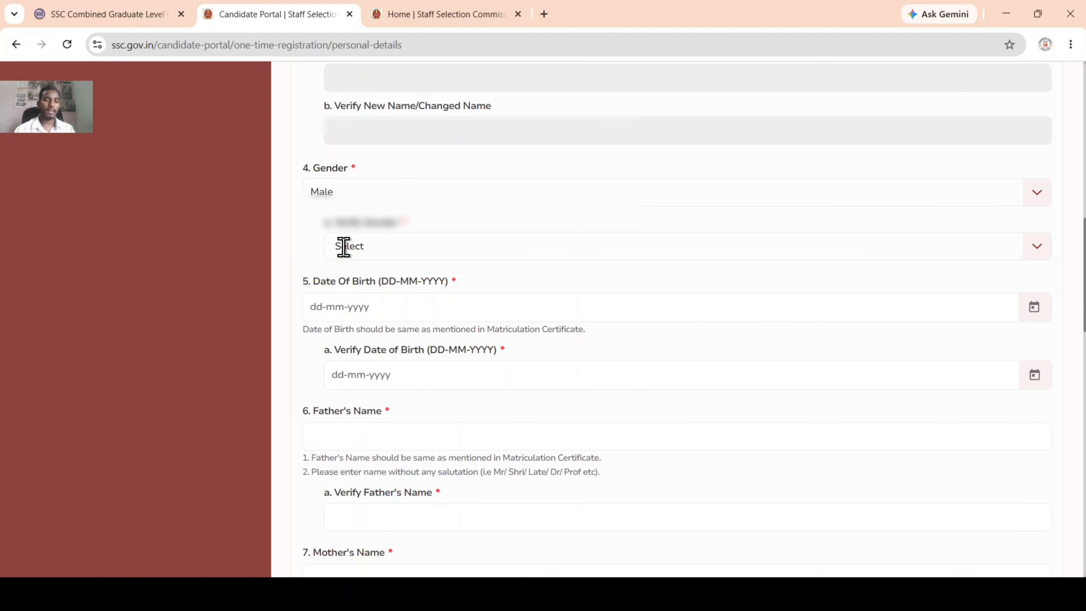
click(400, 256)
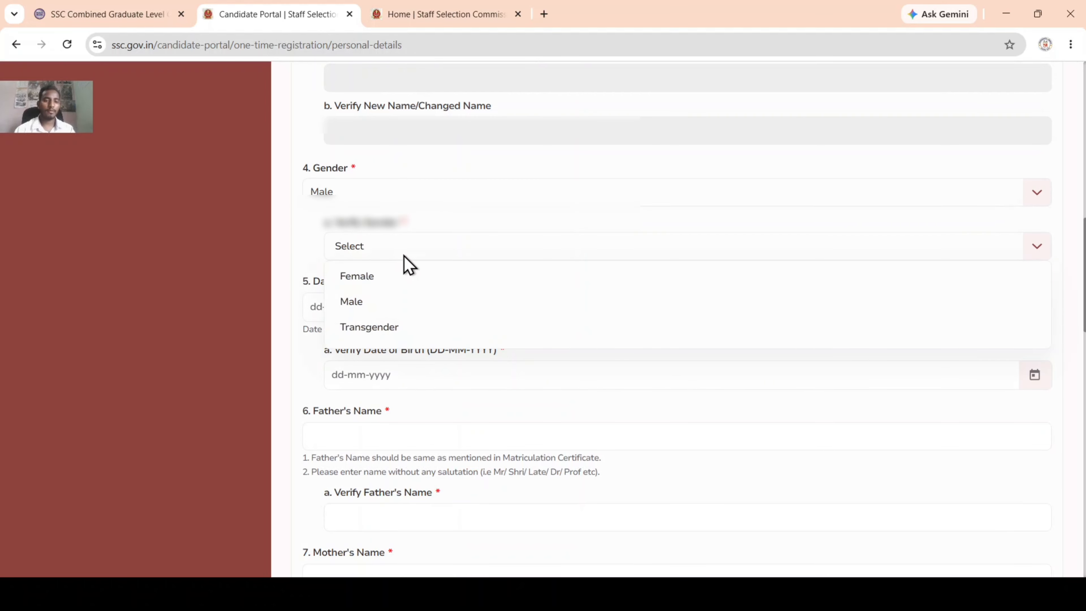
click(389, 303)
Step: Begin entering the date of birth in the Date of Birth field
scroll(390, 307, down, 2)
click(348, 190)
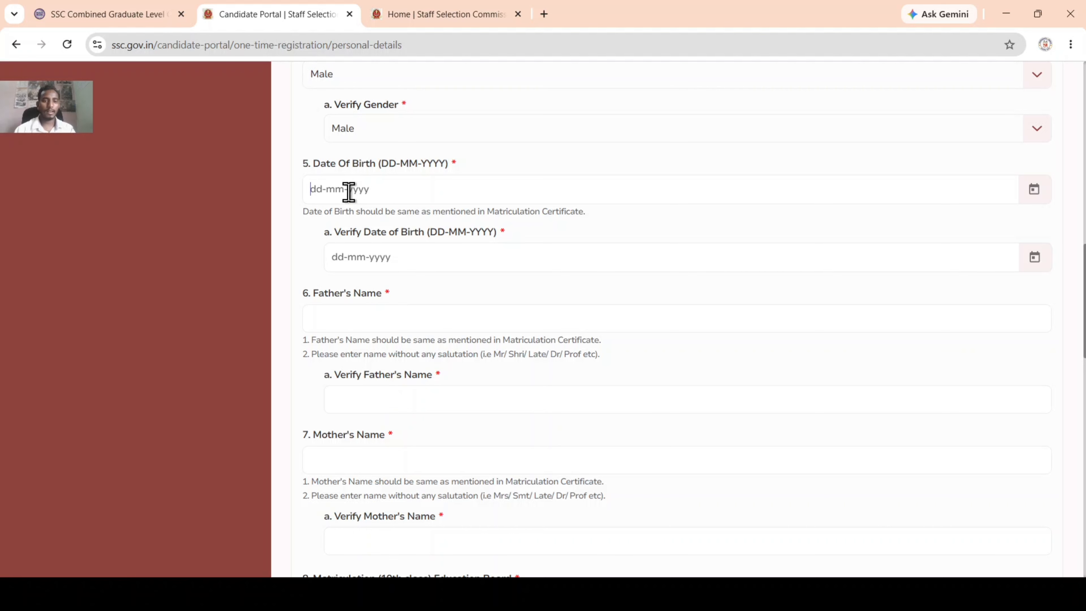
text(1)
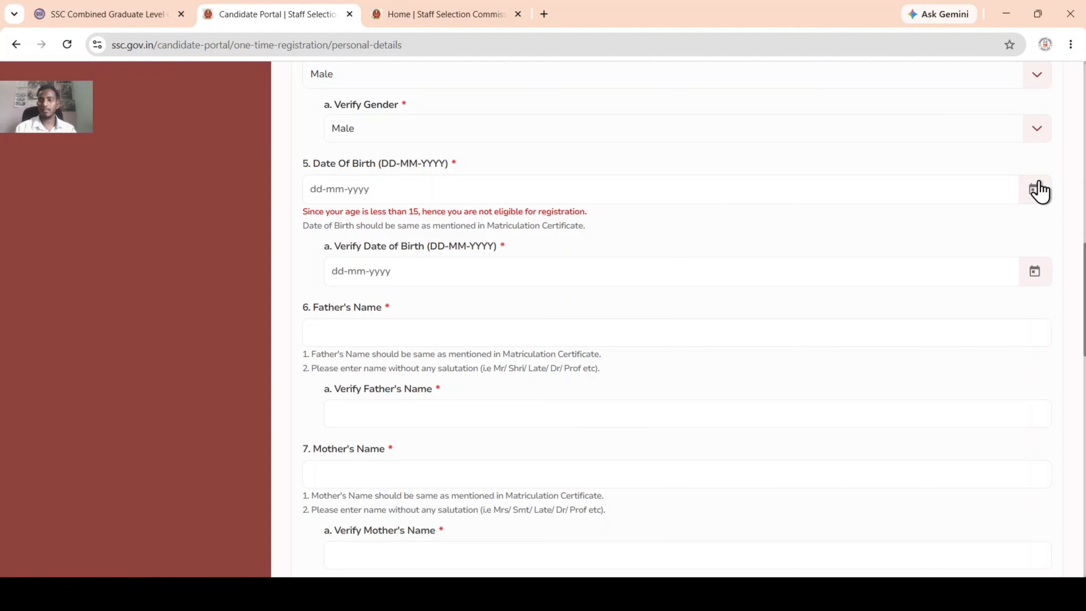
click(1036, 189)
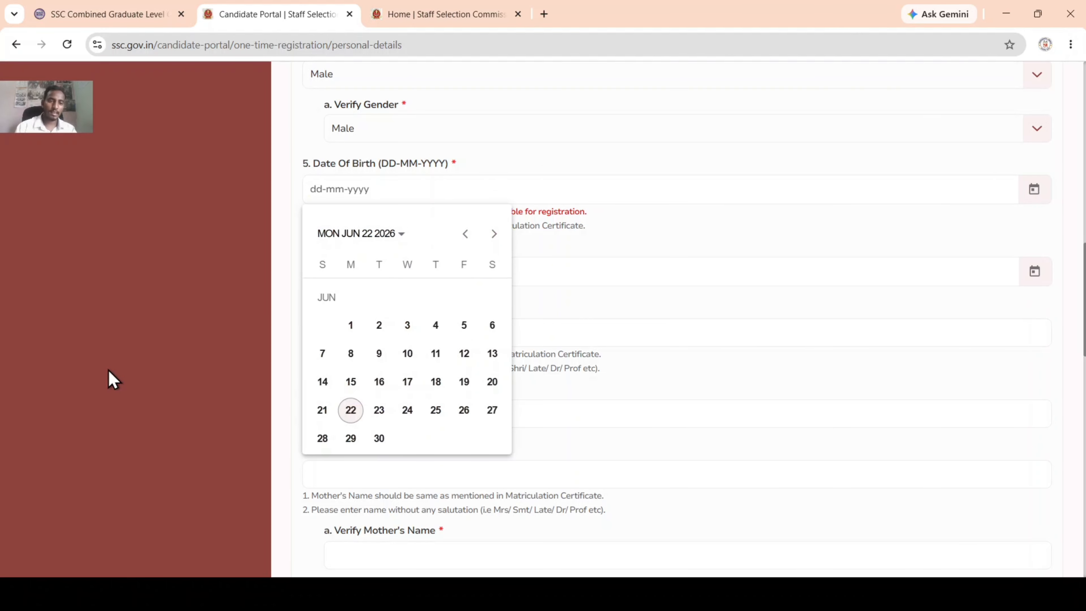
click(400, 235)
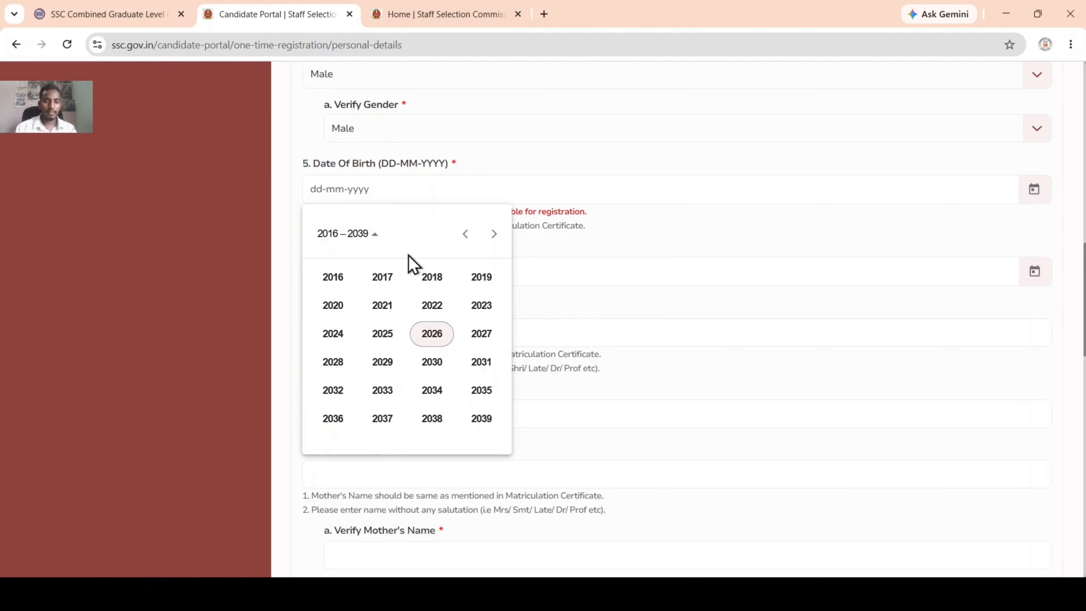
scroll(436, 315, down, 5)
scroll(436, 316, up, 5)
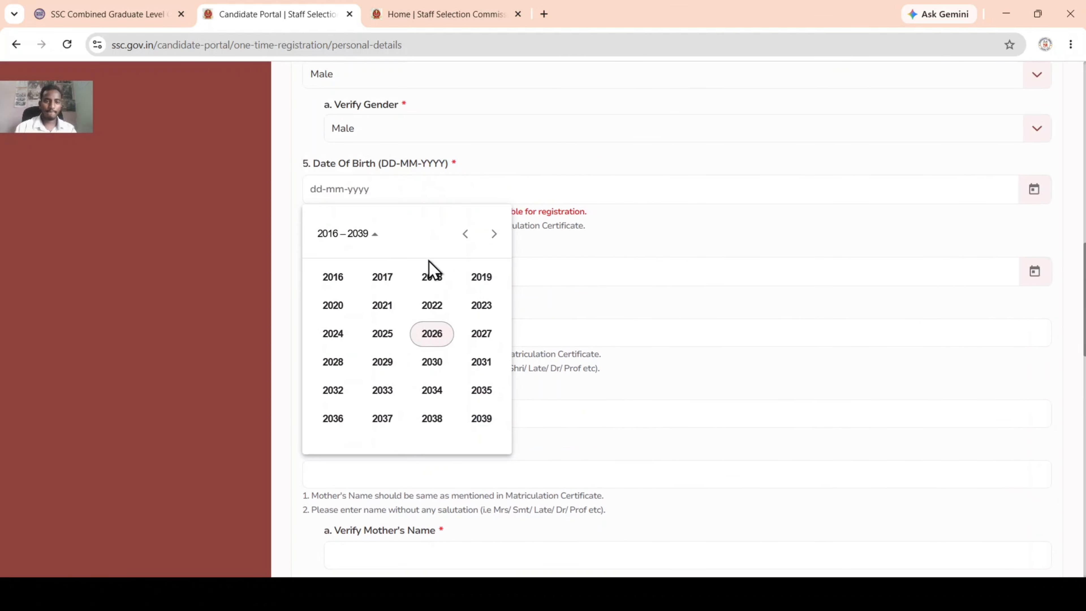
click(466, 234)
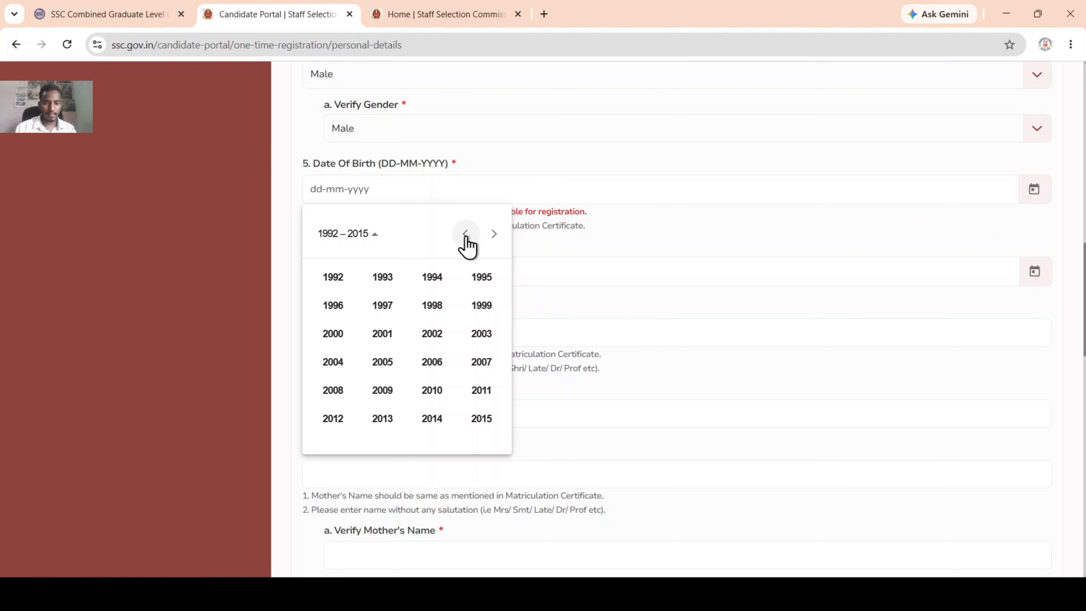
click(466, 234)
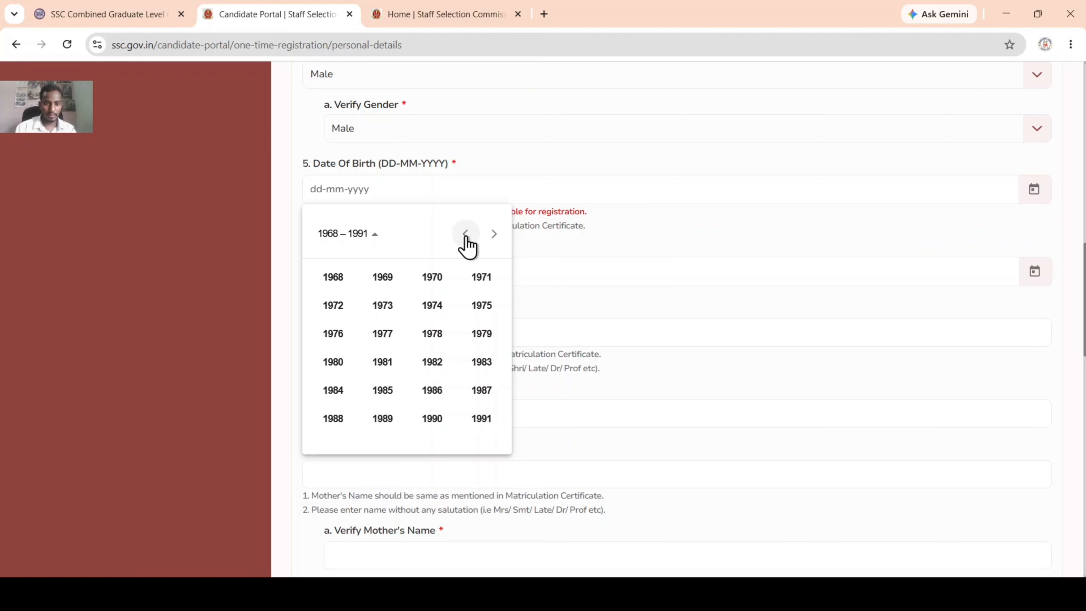
click(494, 234)
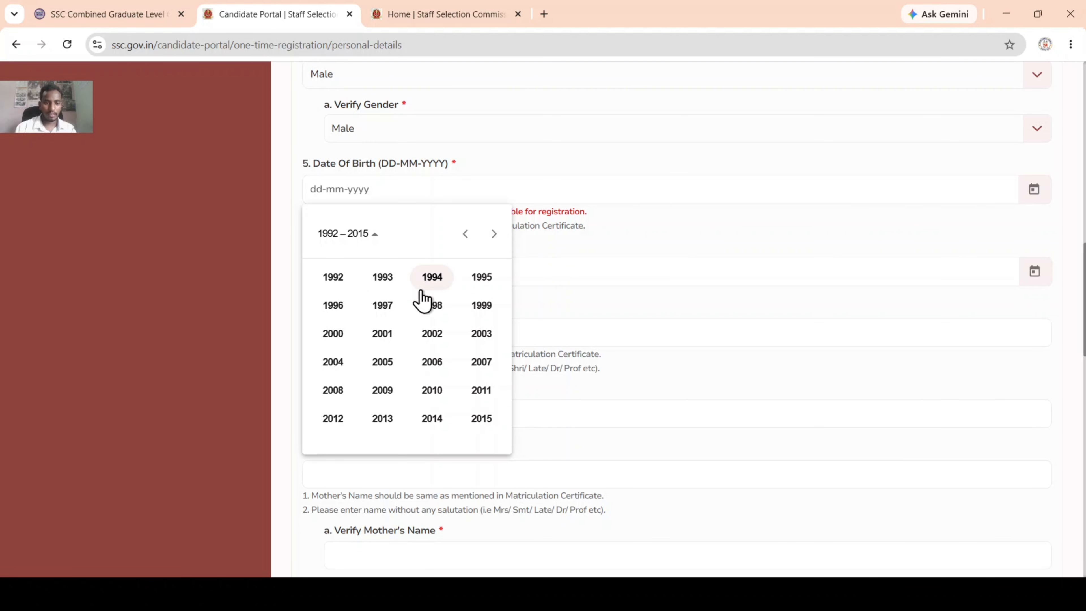
click(437, 313)
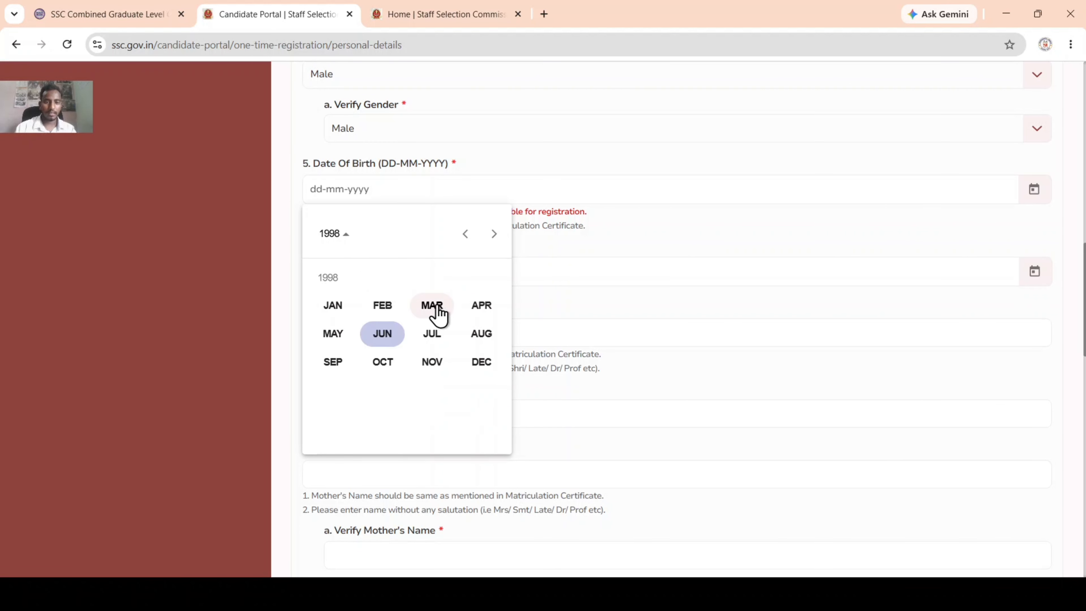
click(379, 370)
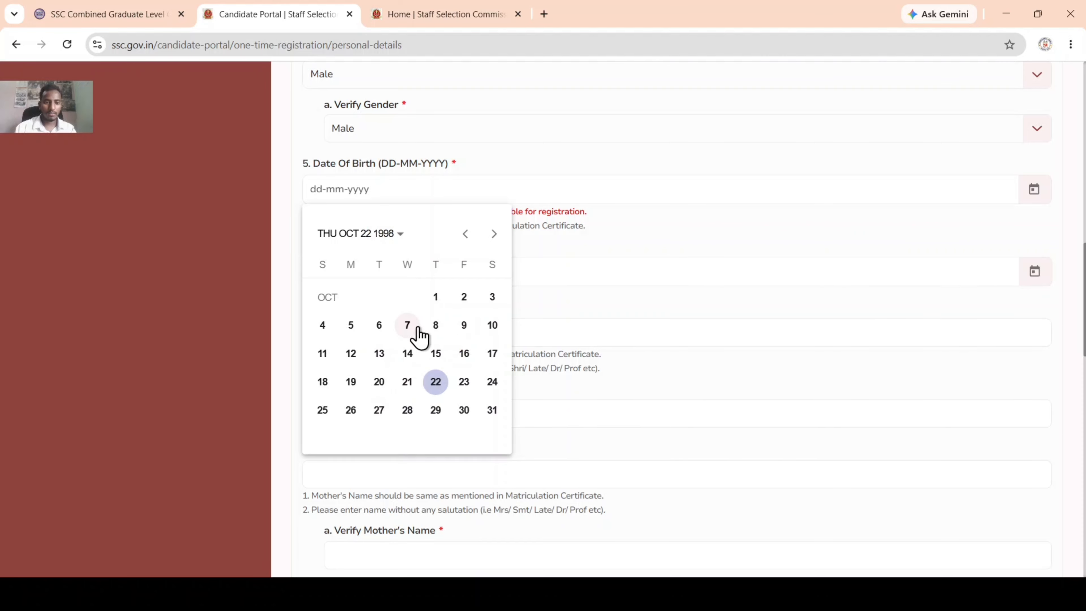
click(352, 327)
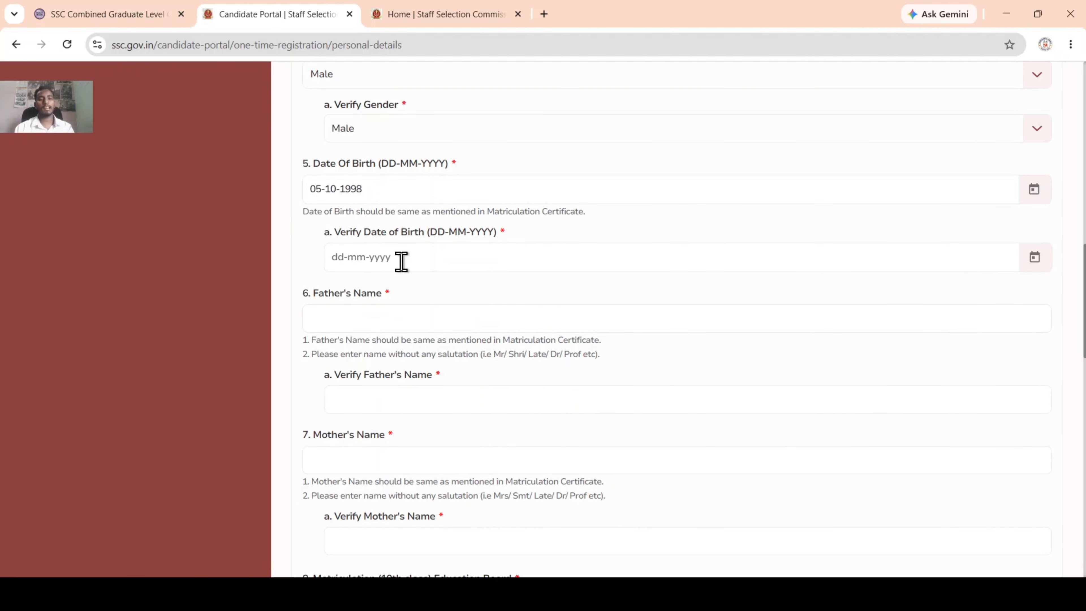
click(1035, 258)
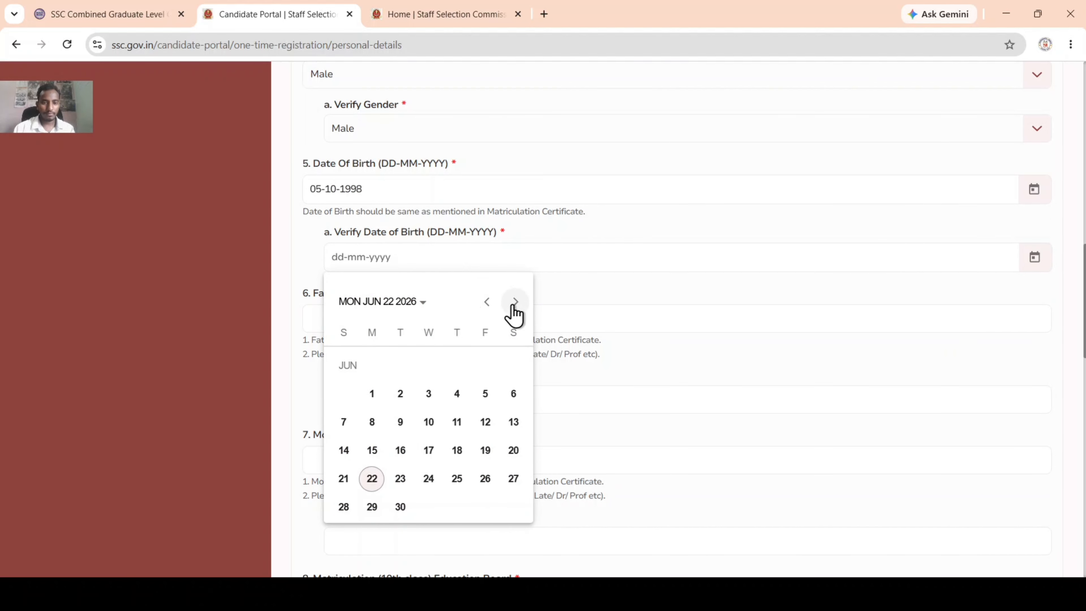
click(412, 305)
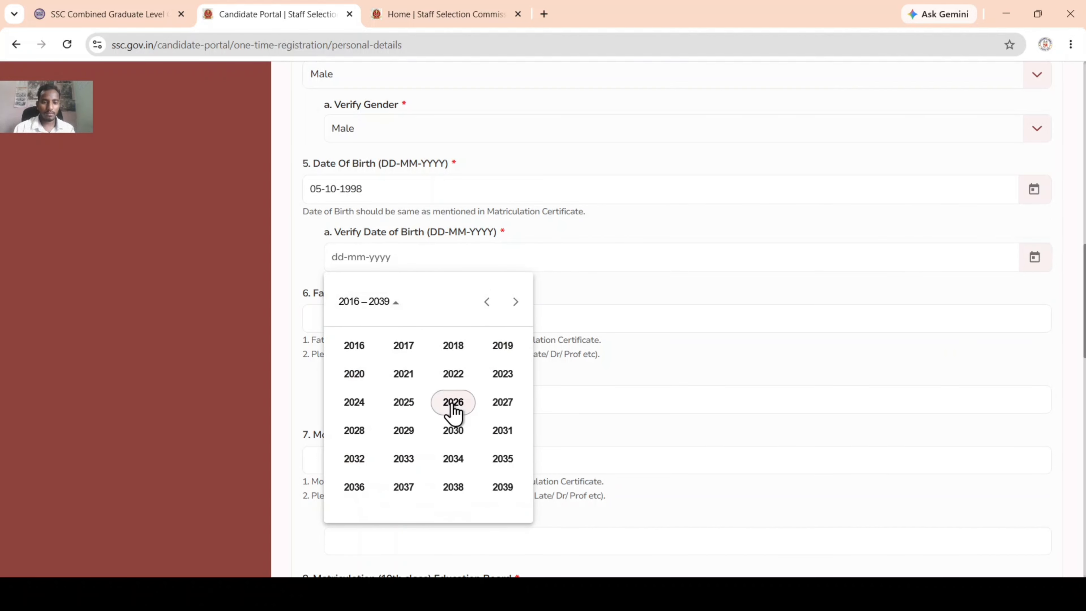
scroll(454, 412, up, 1)
scroll(452, 413, up, 1)
click(487, 419)
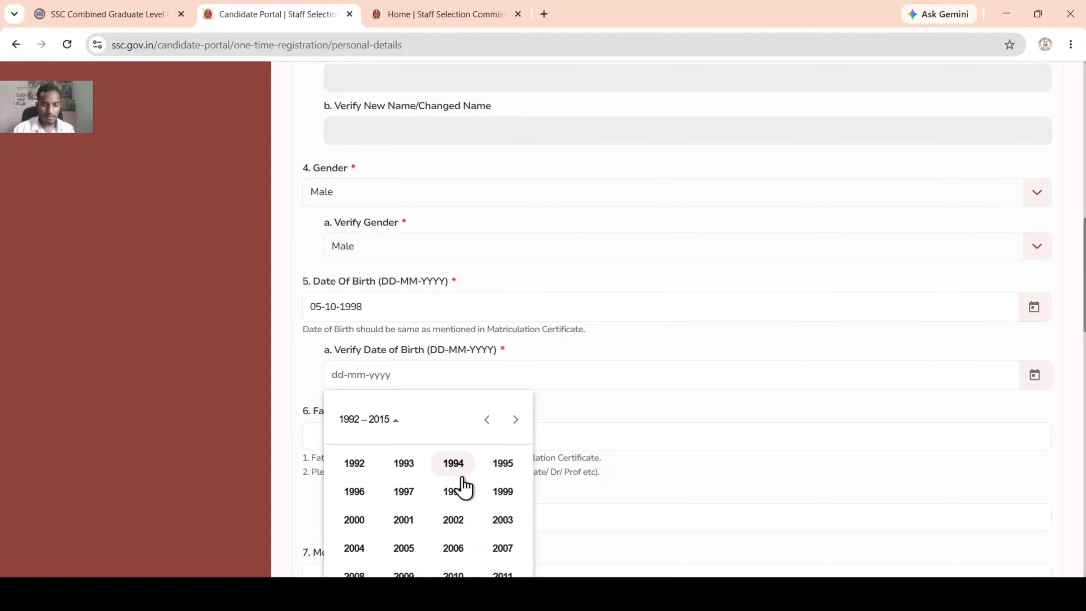
click(454, 492)
click(404, 548)
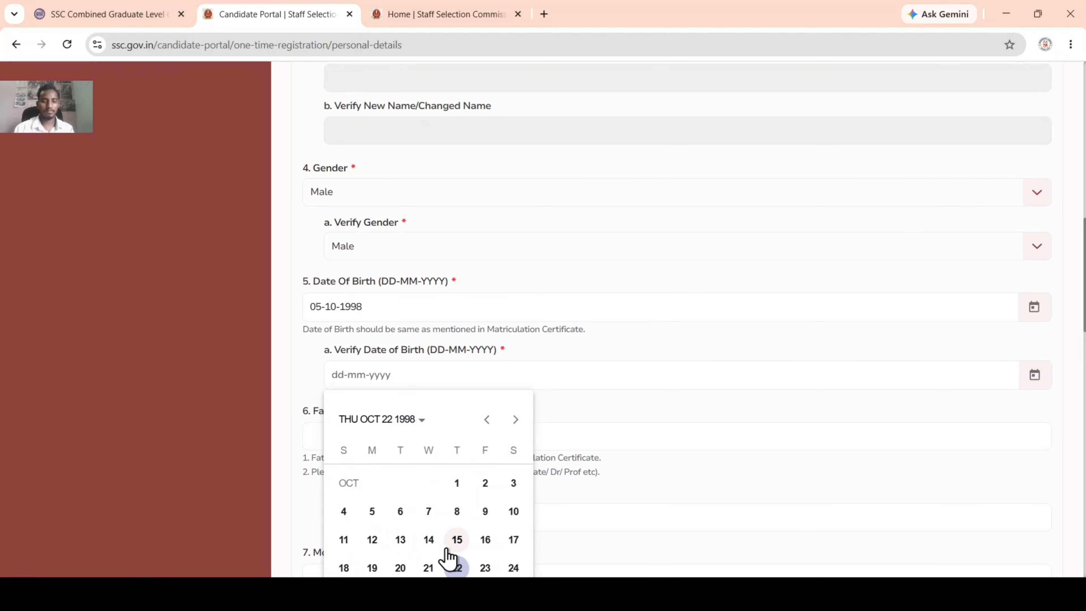
click(373, 513)
scroll(475, 366, down, 3)
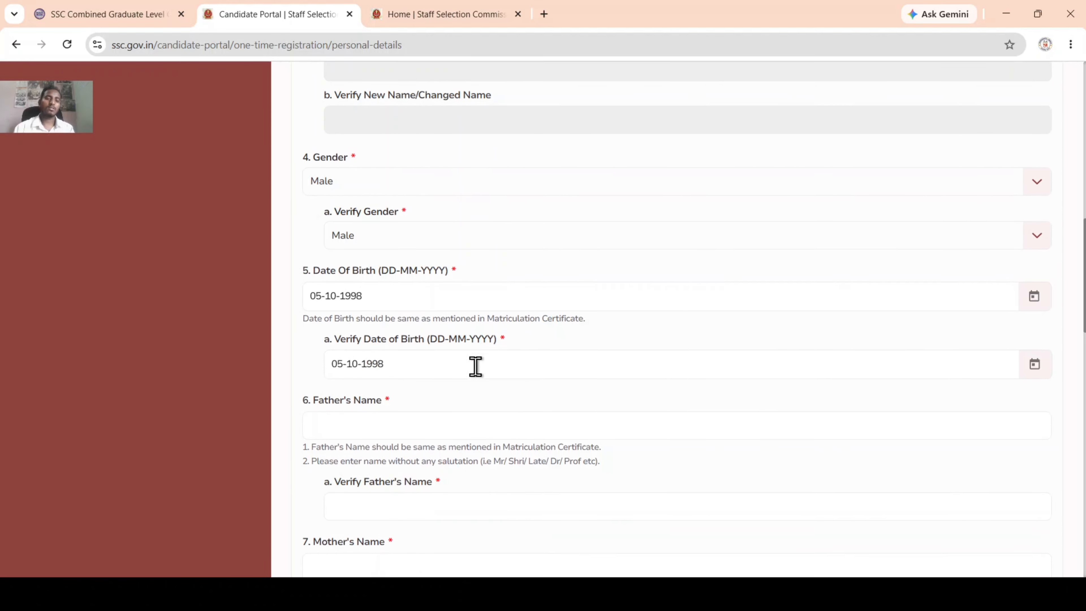
Step: Enter the father's name and repeat it in Verify Father's Name
scroll(404, 292, down, 3)
click(372, 183)
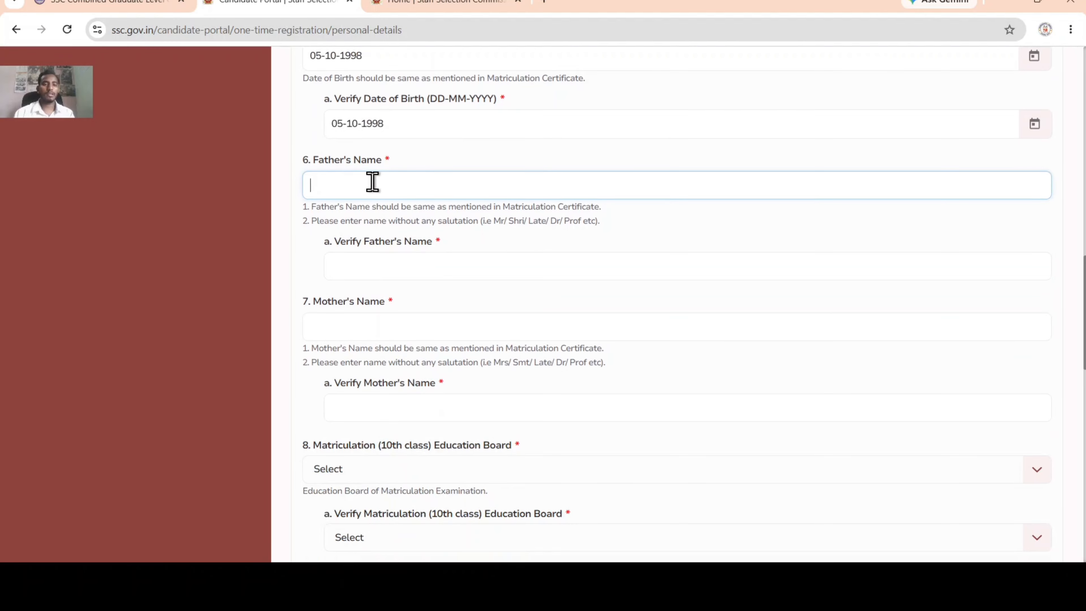
text(***)
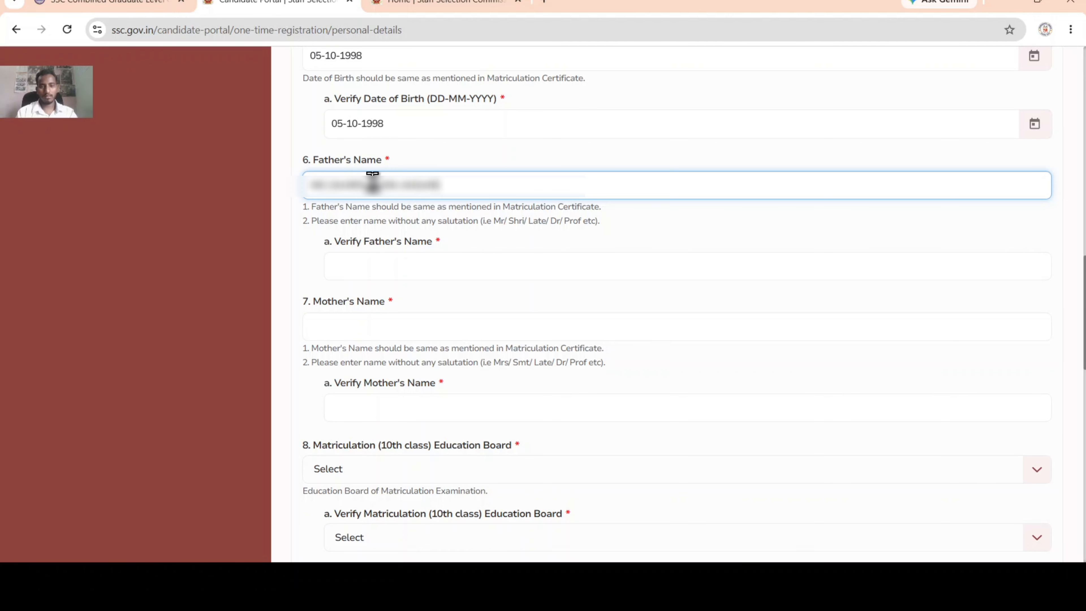
key(Tab)
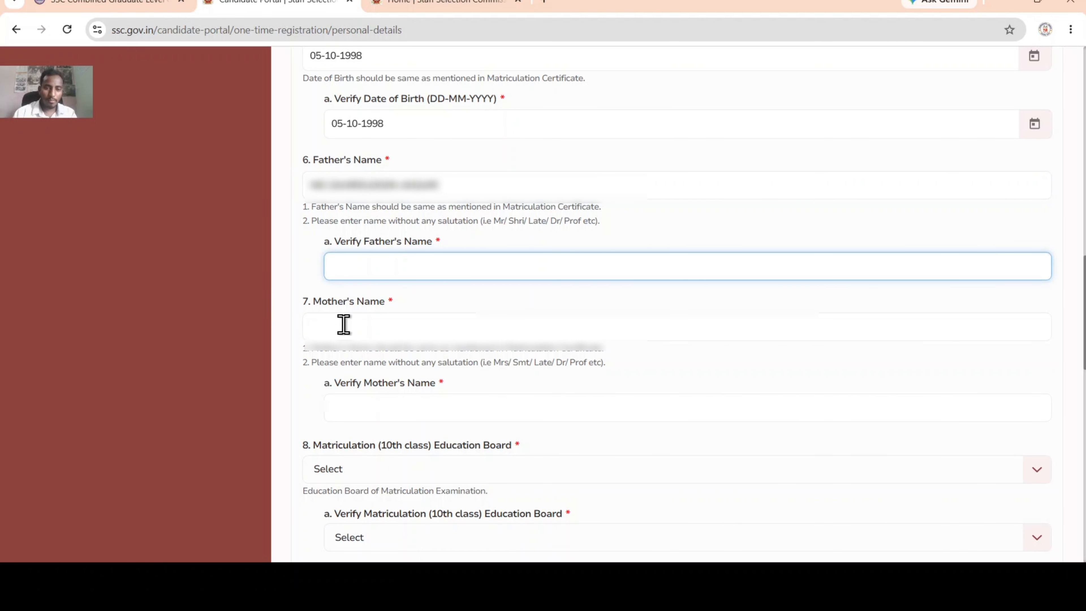
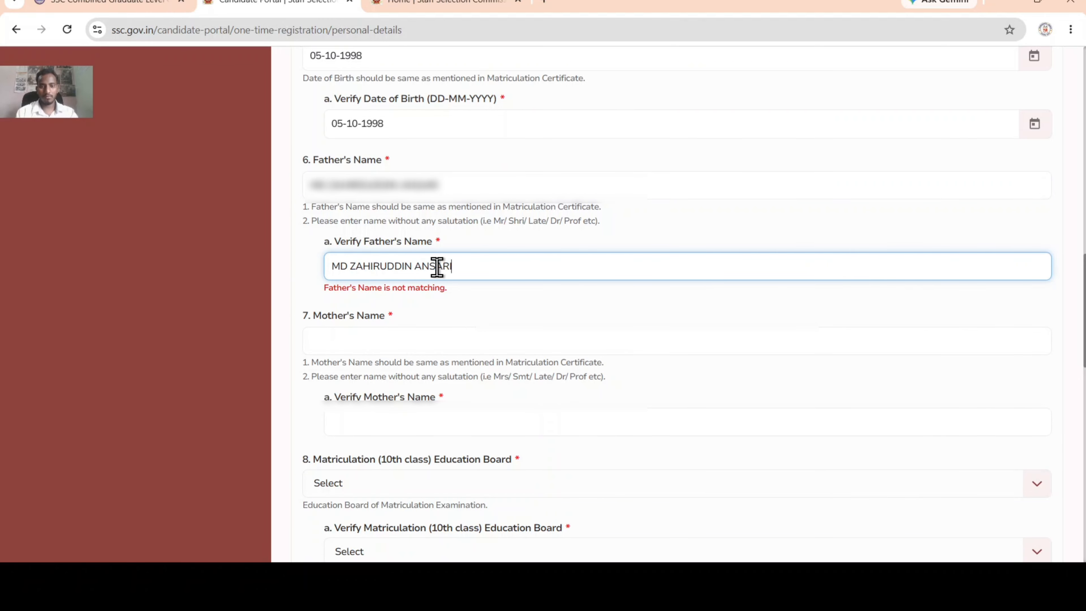
key(Tab)
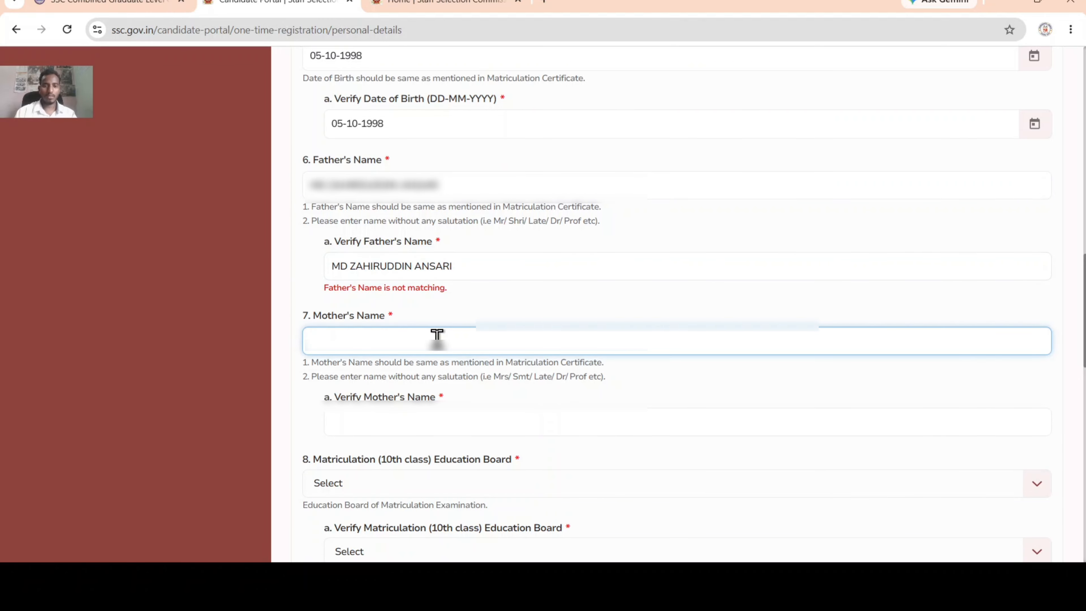
key(shift+Tab)
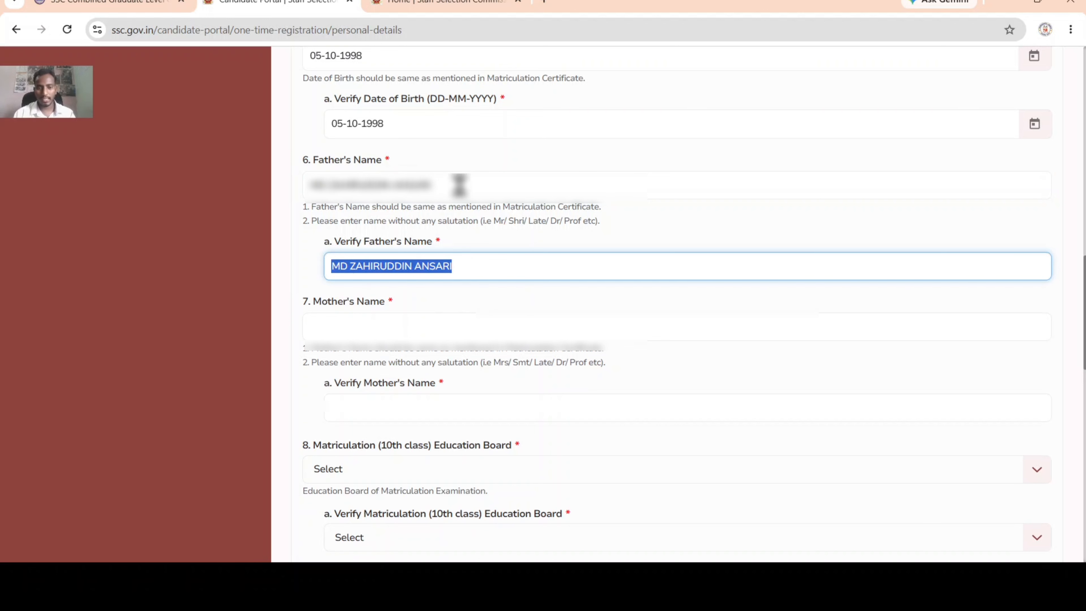
Step: Enter the mother's name and repeat it in Verify Mother's Name
click(444, 324)
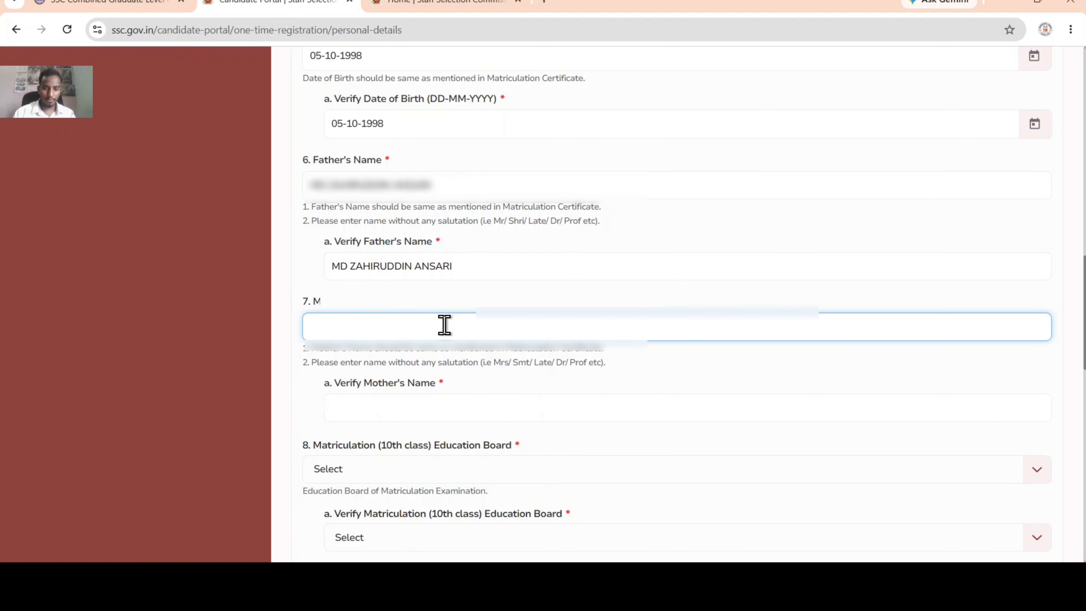
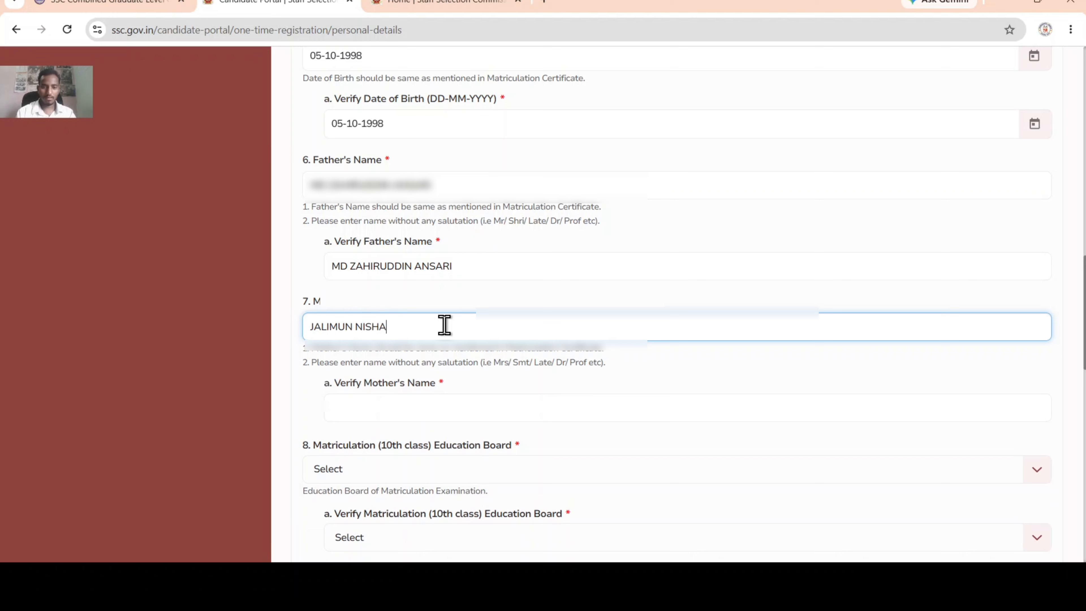
key(Tab)
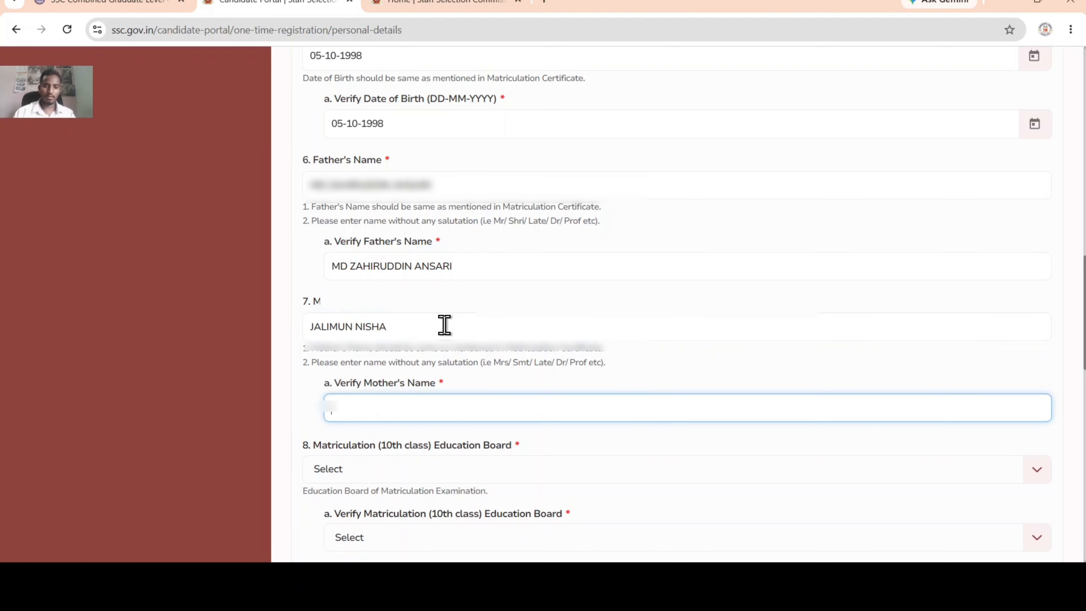
scroll(443, 328, down, 2)
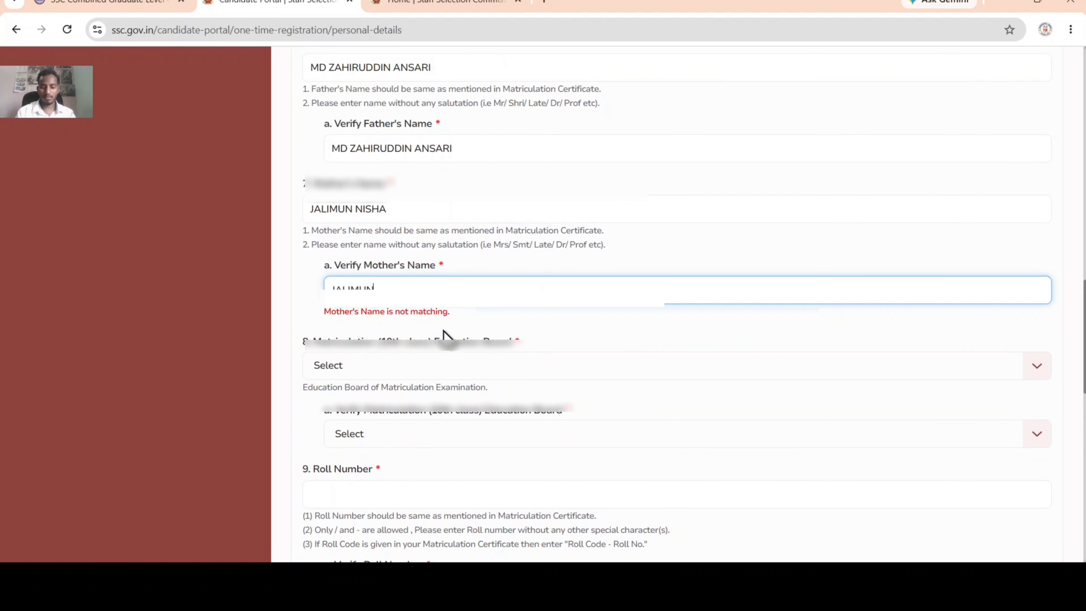
click(442, 332)
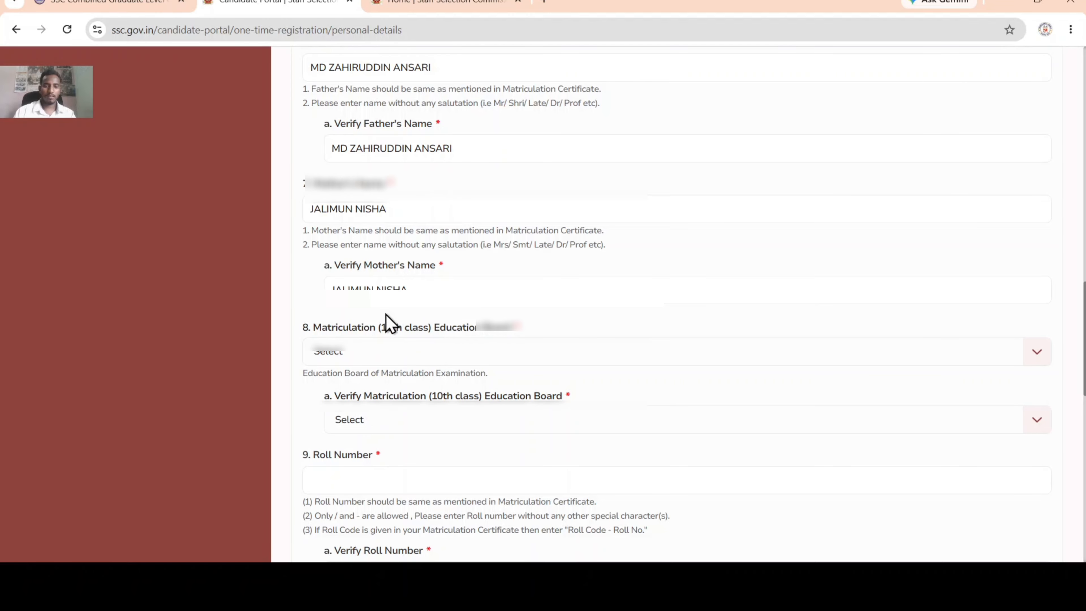
scroll(387, 358, down, 2)
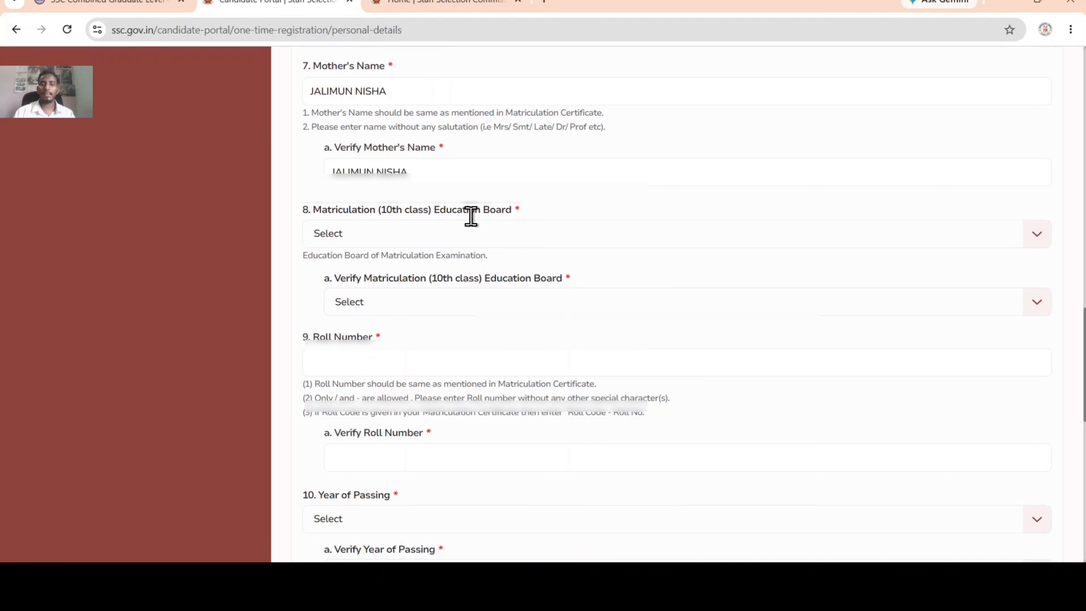
Step: Choose Jharkhand Academic Council Ranchi for both Education Board and Verify Education Board
click(408, 240)
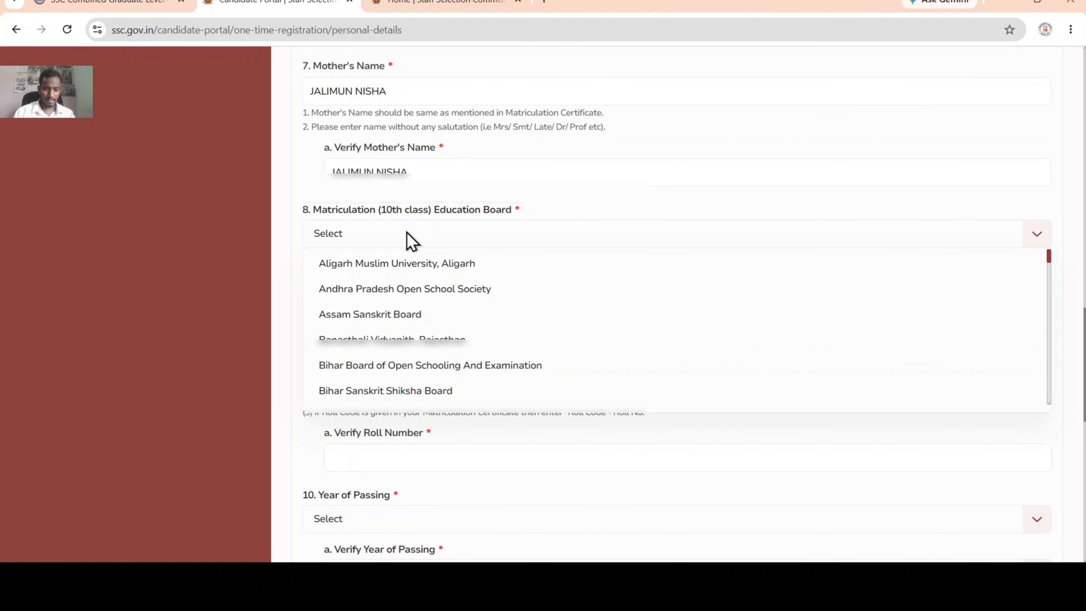
key(j)
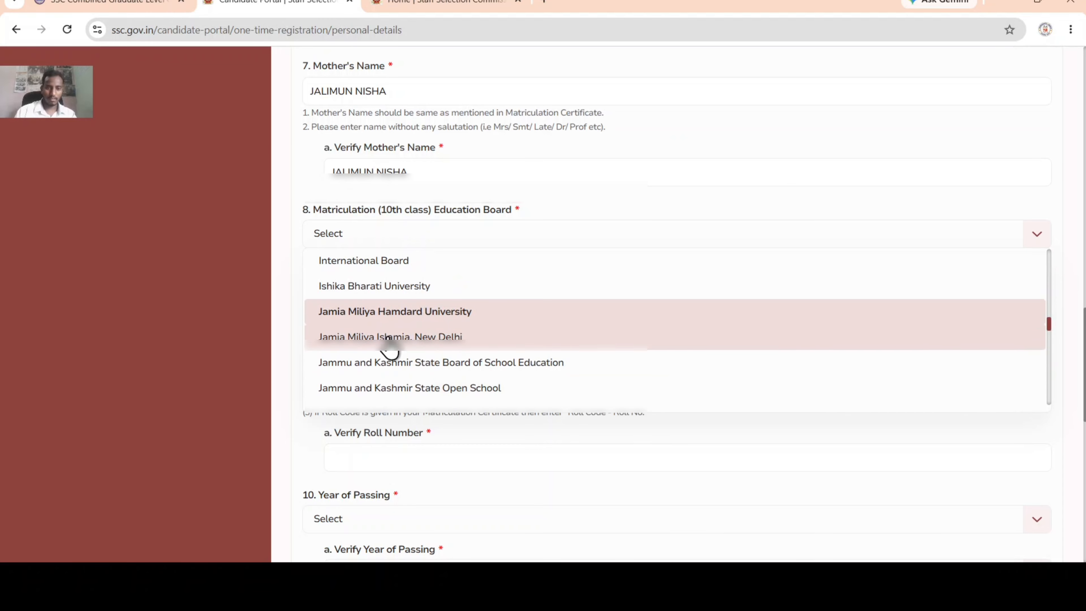
scroll(391, 334, down, 3)
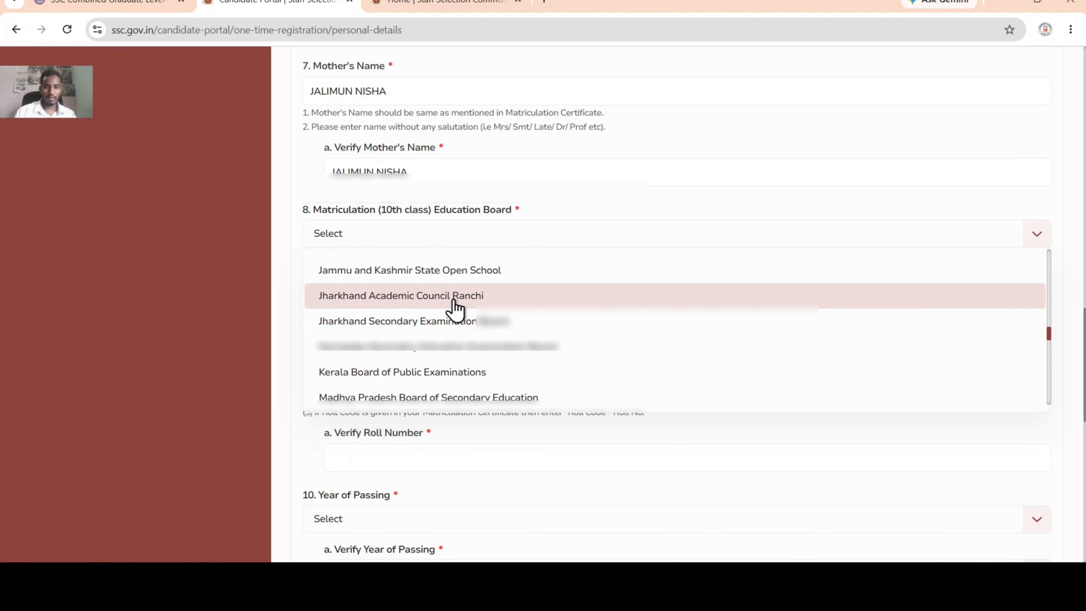
click(455, 305)
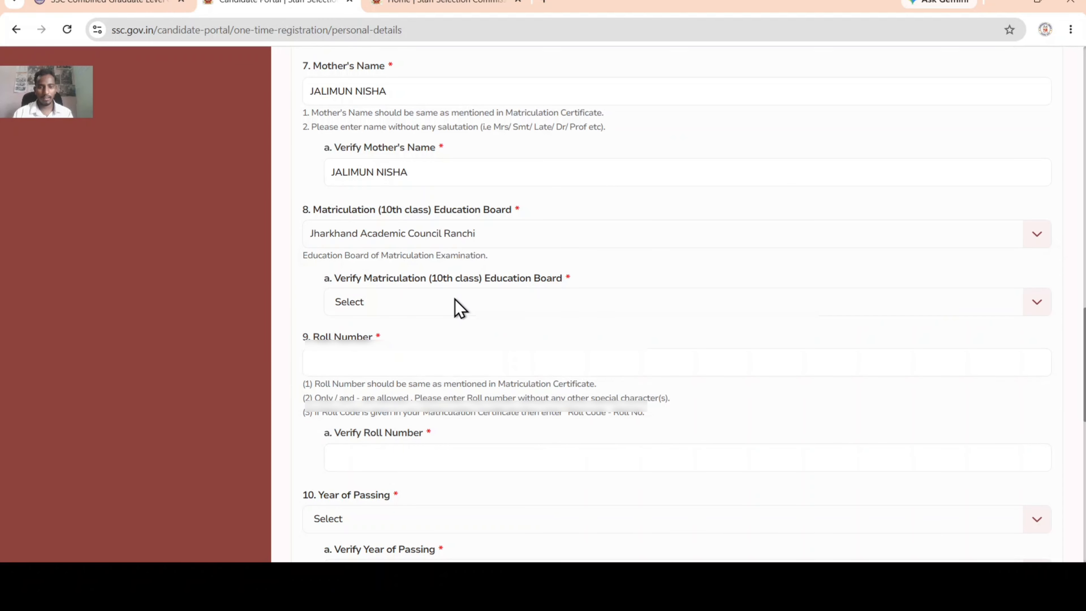
click(355, 305)
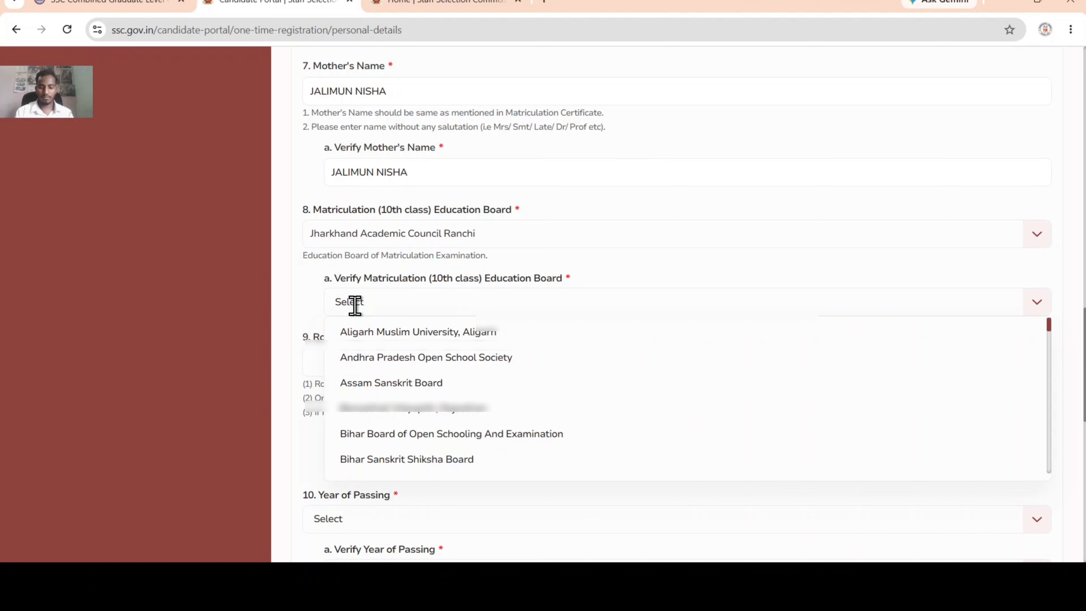
key(j)
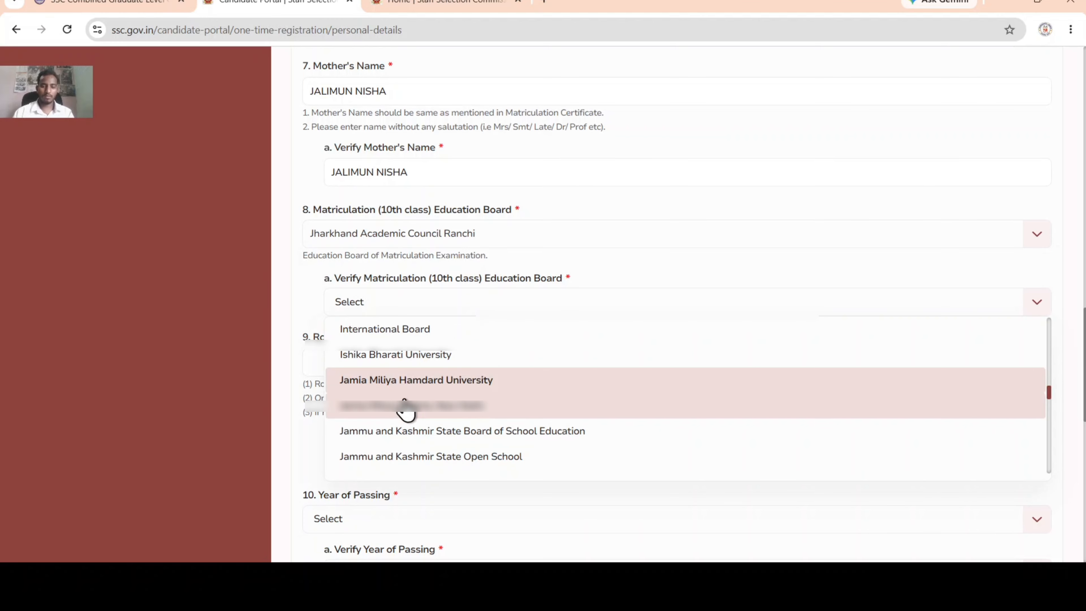
scroll(407, 412, down, 5)
scroll(405, 398, up, 2)
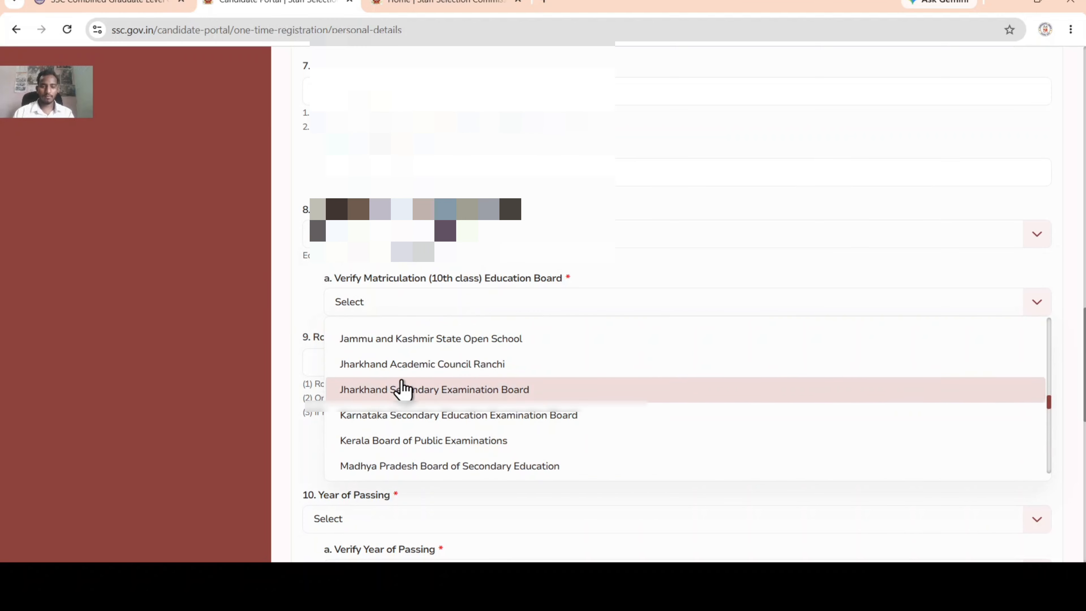
click(407, 364)
scroll(389, 300, down, 2)
scroll(389, 299, down, 1)
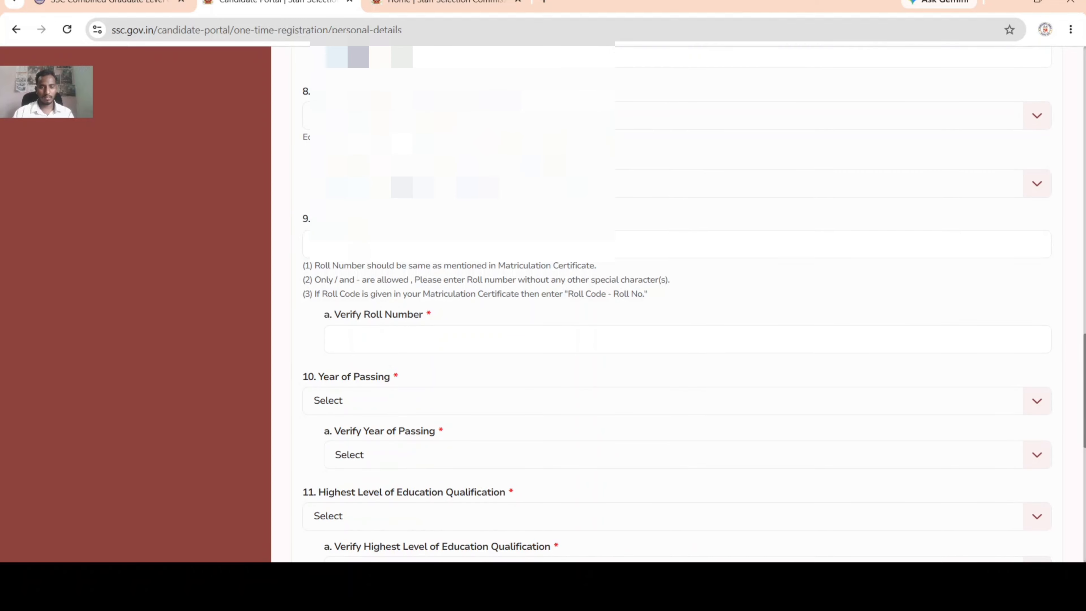
click(361, 247)
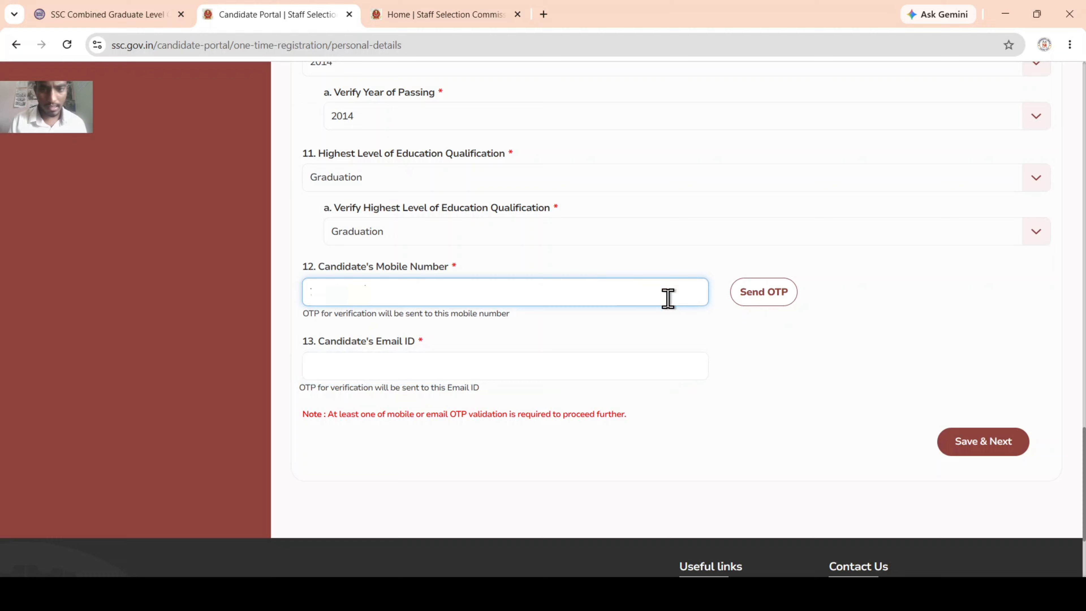
Step: Send an OTP to the mobile number, enter it, and validate it
click(778, 293)
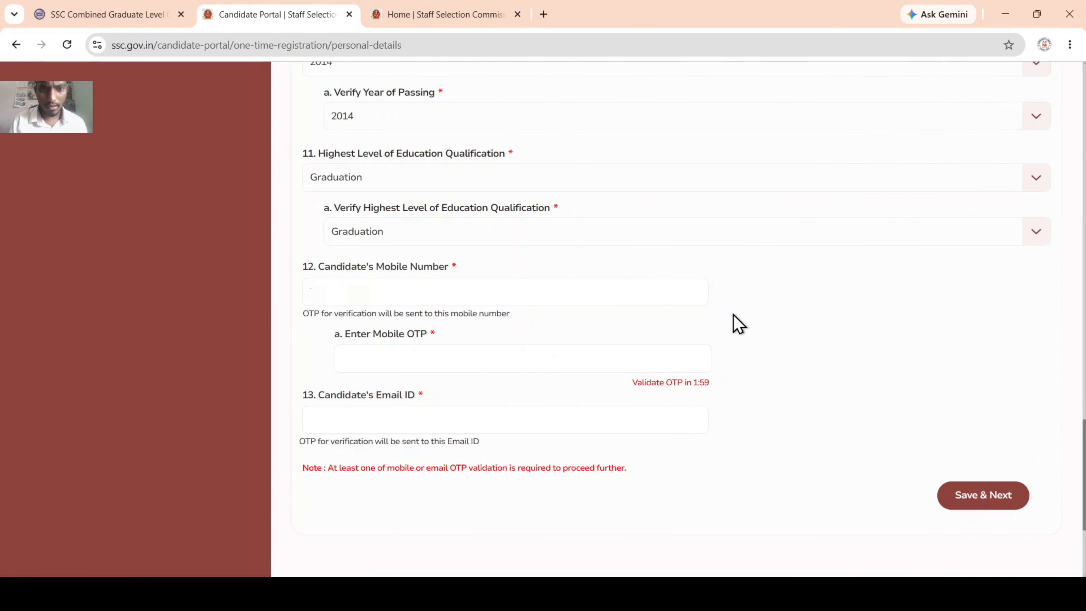
click(485, 369)
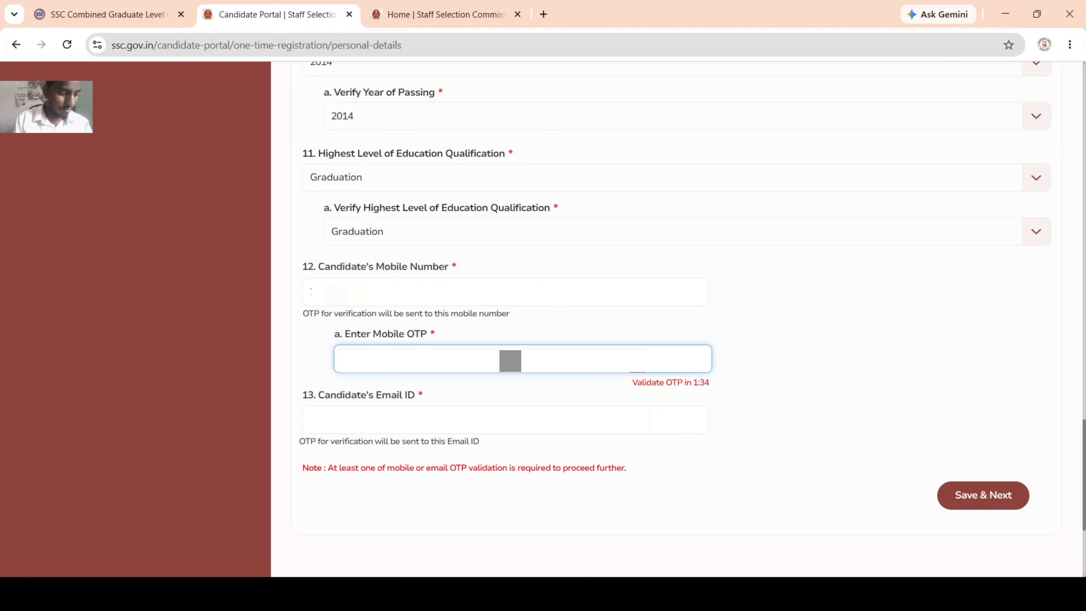
text(*)
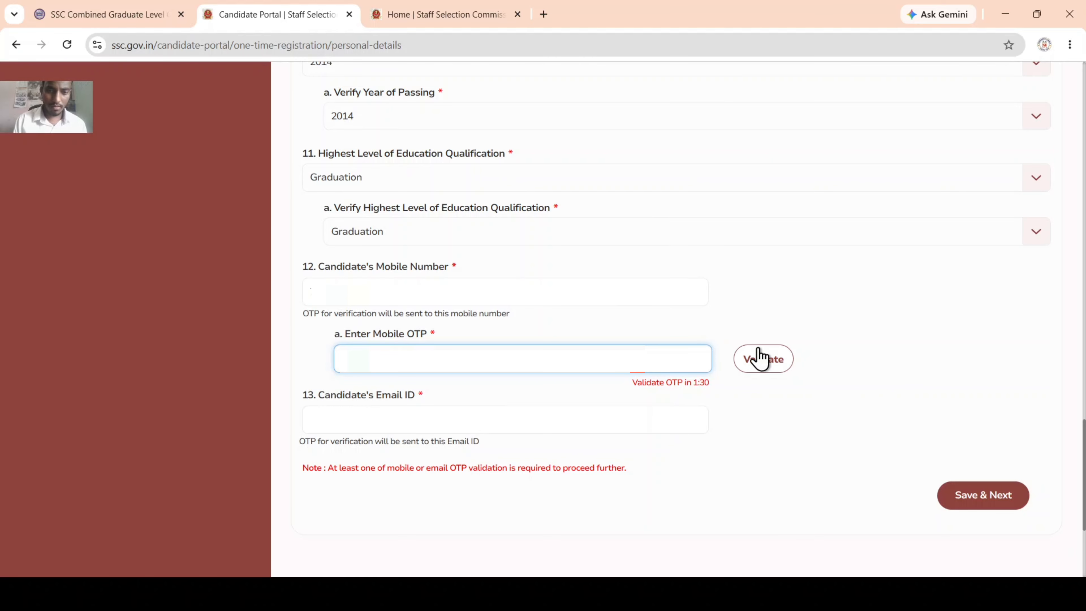
click(766, 361)
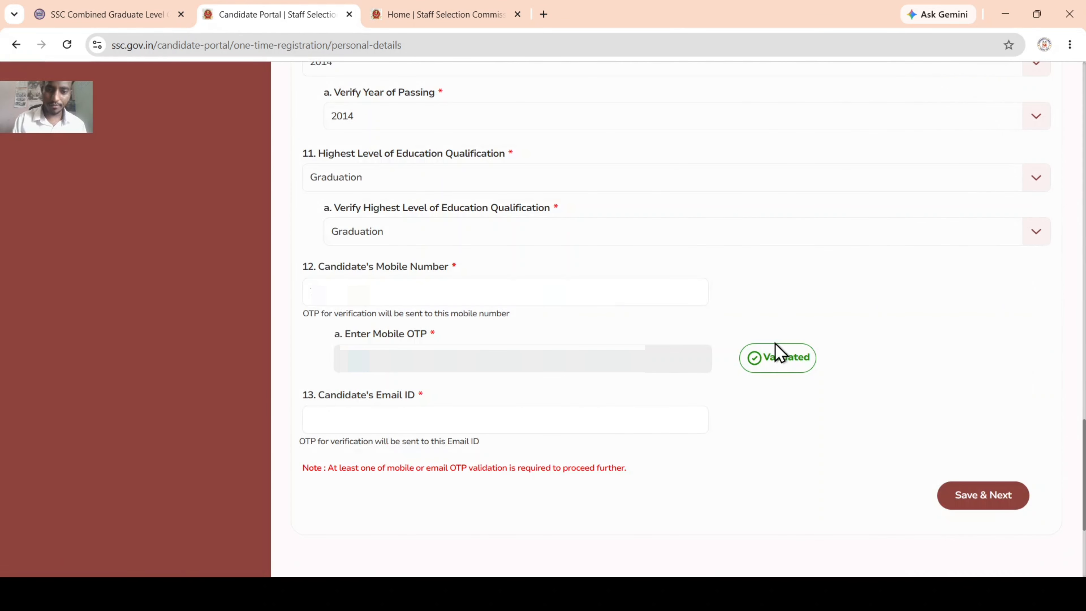
scroll(390, 387, down, 2)
Step: Enter the candidate's e-mail address, send its OTP, and validate the received code
click(381, 302)
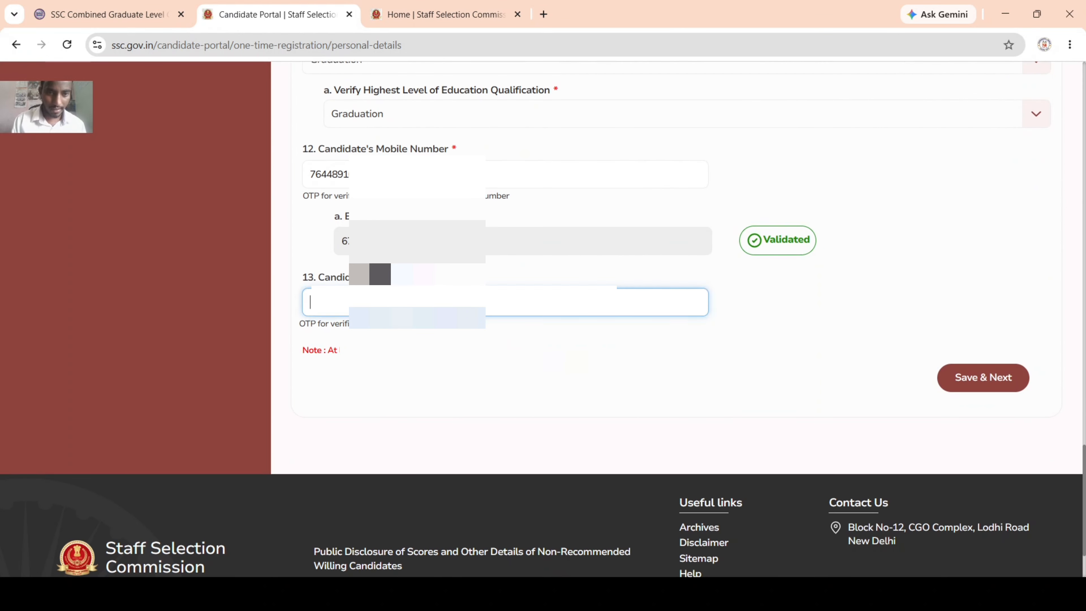
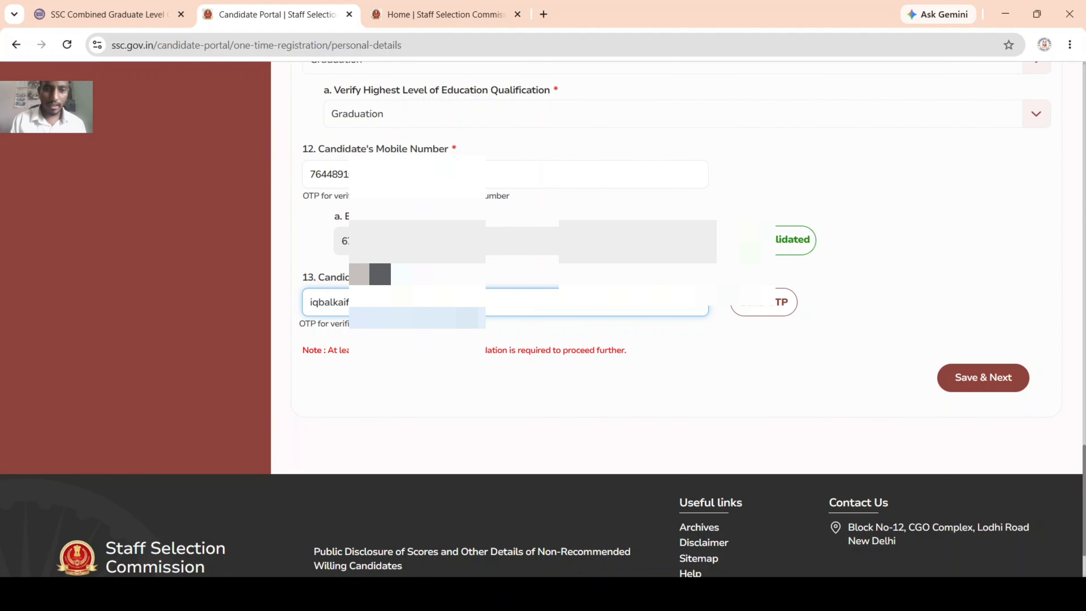
key(ctrl+a)
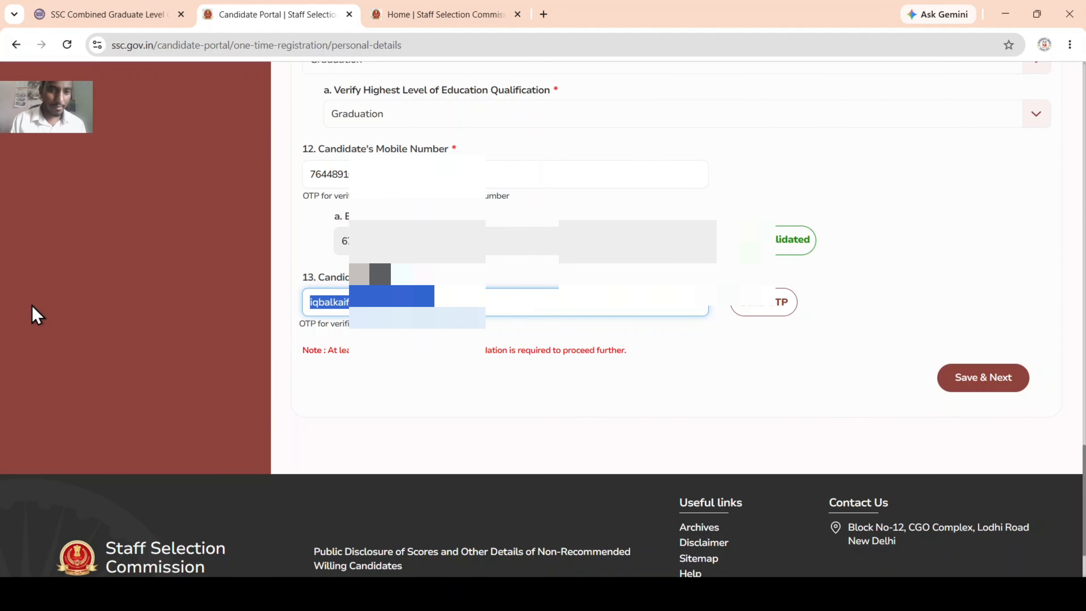
click(763, 303)
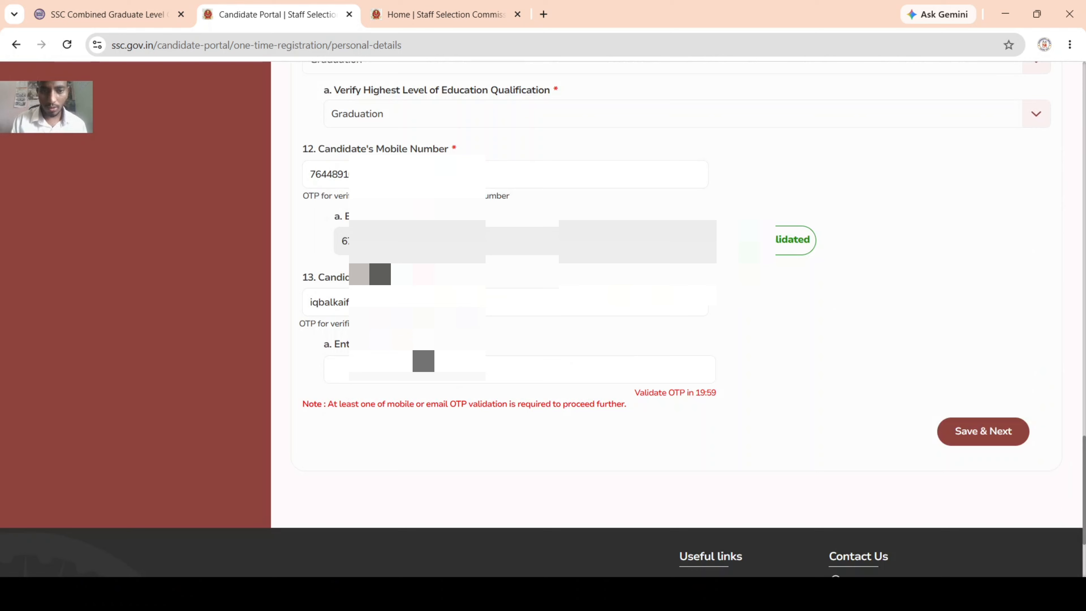
click(424, 363)
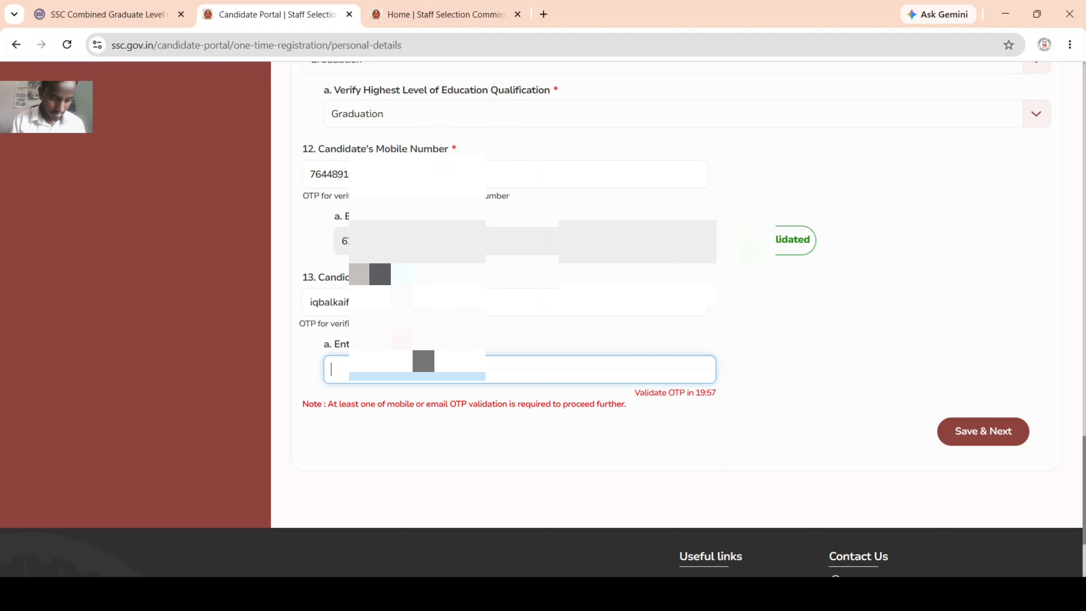
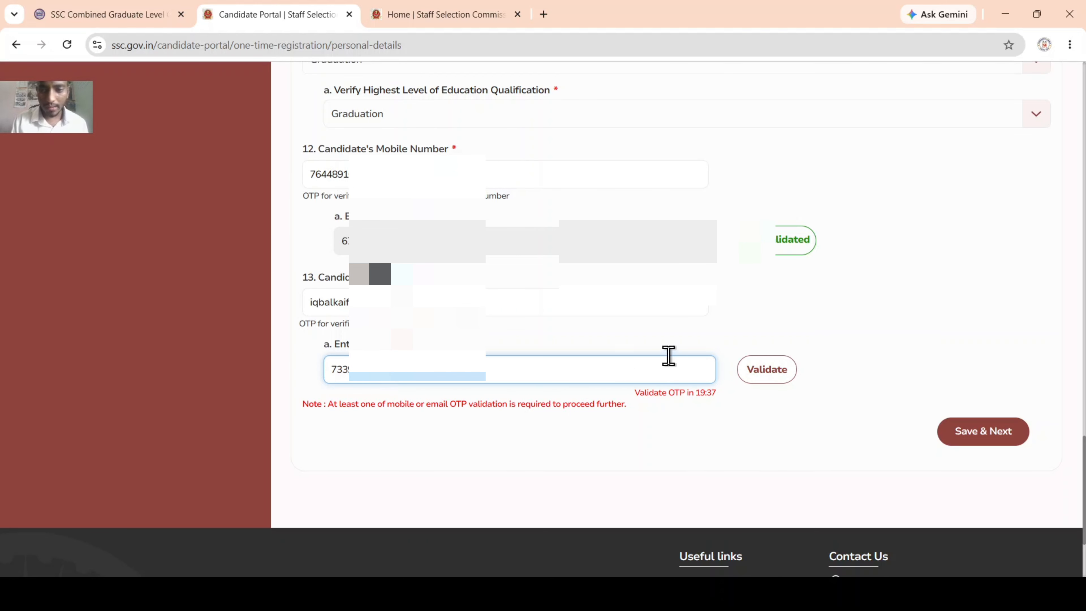
click(773, 382)
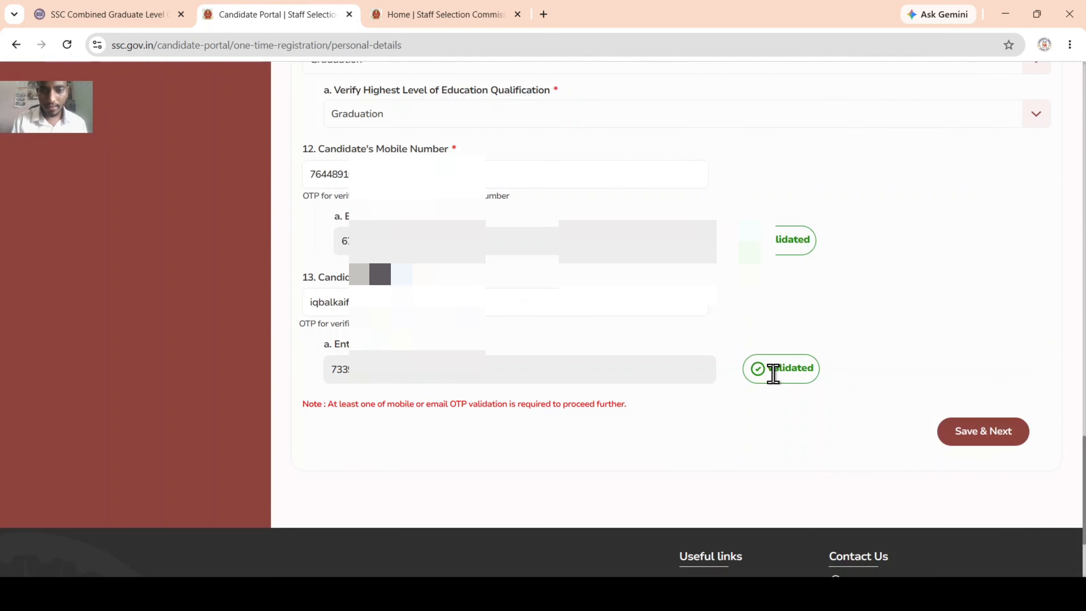
Step: Save & Next the personal details and dismiss the Success dialog
click(984, 445)
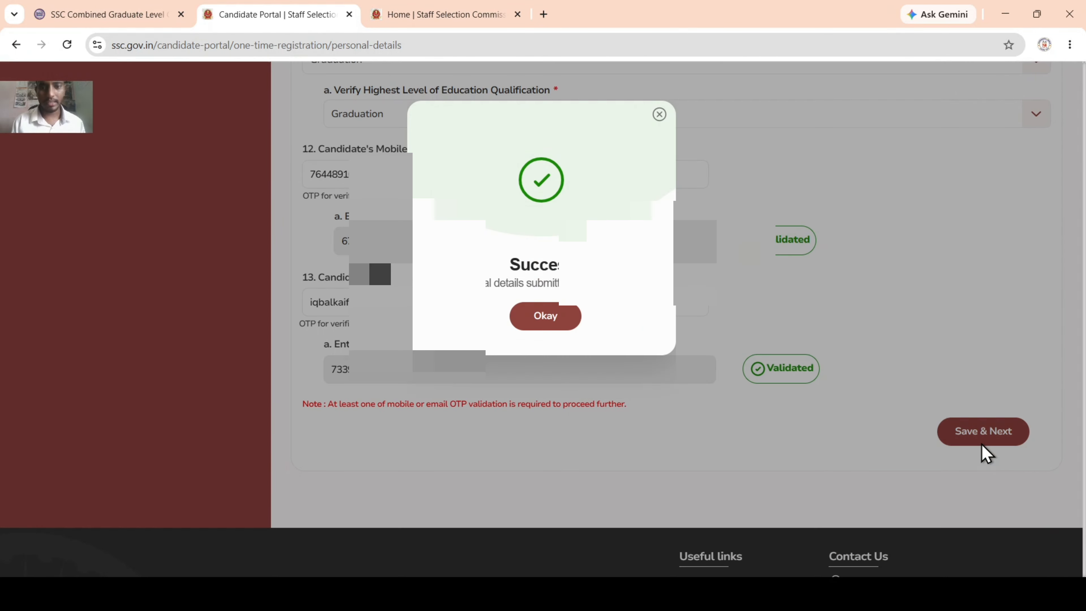
click(546, 317)
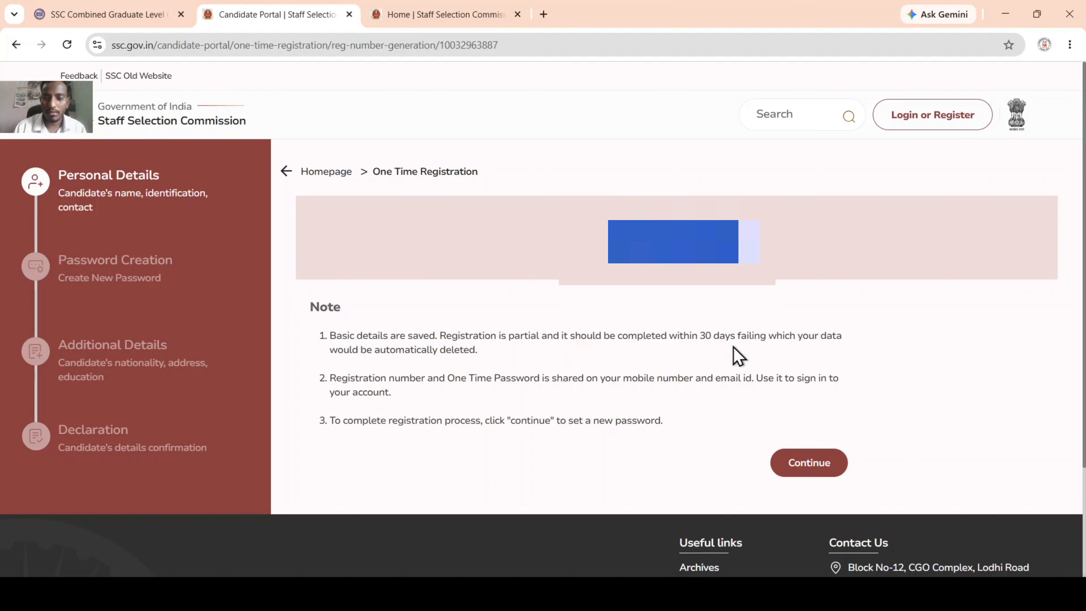
Step: Continue from the registration note to the sign-in page with credentials and captcha prefilled
click(821, 475)
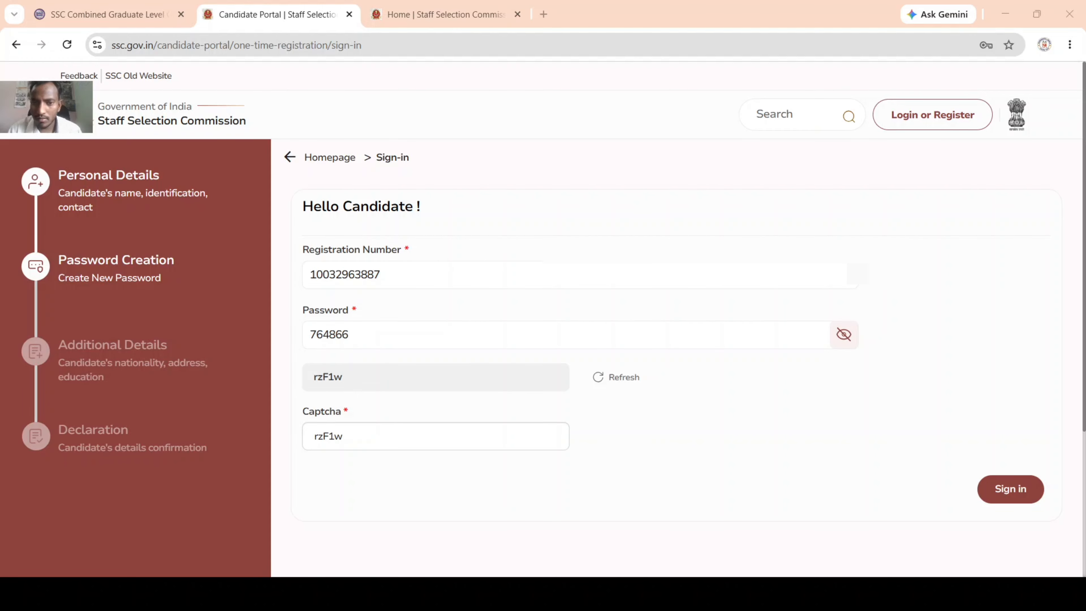
Step: Correct the password to the temporary one and sign in to reach the new-password page
click(493, 328)
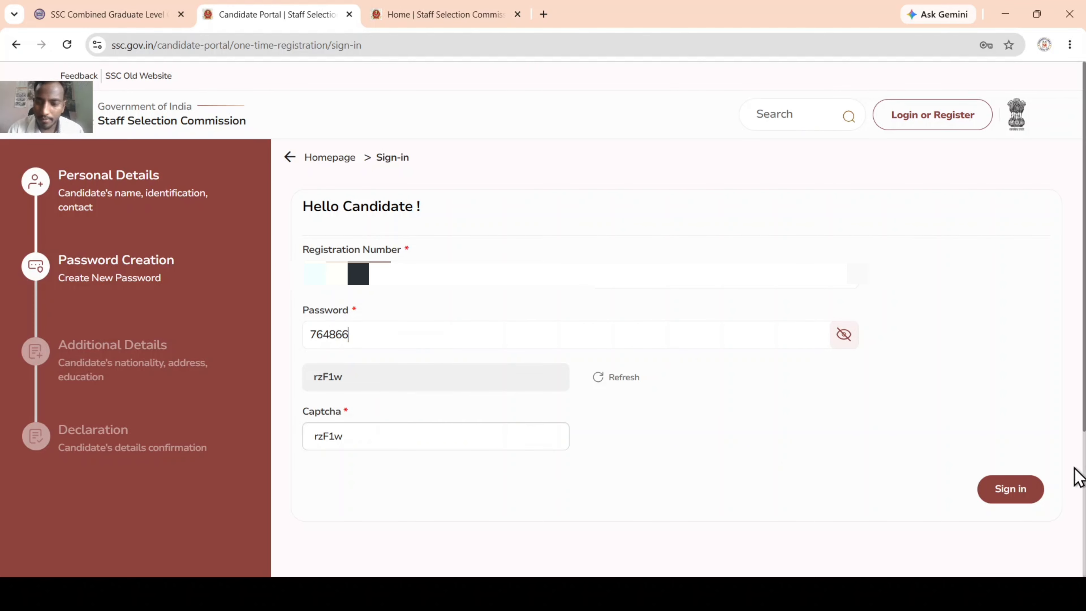
click(1012, 497)
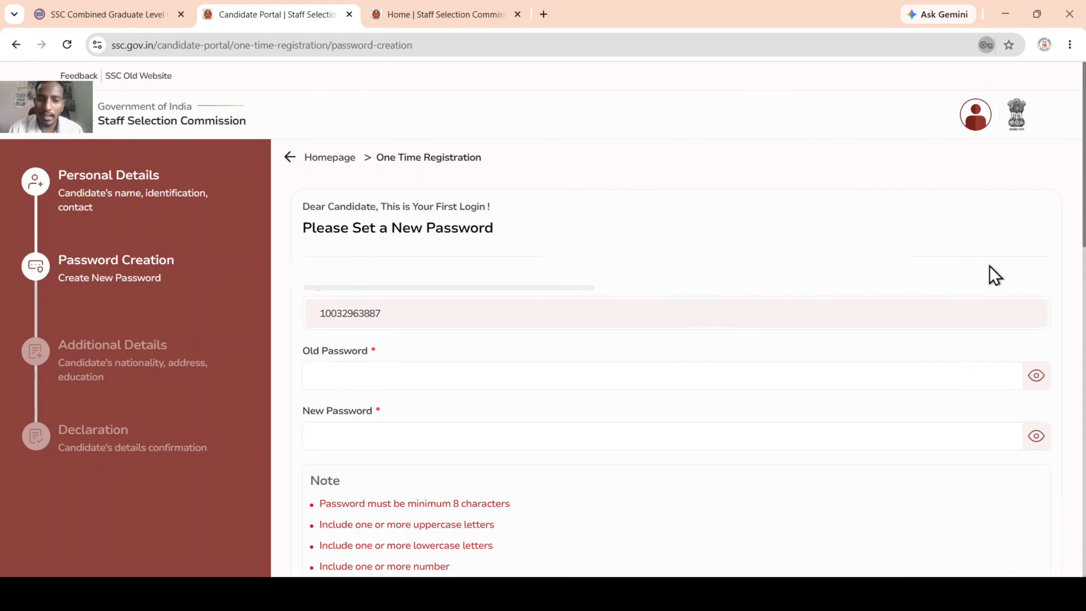
Step: Enter the old temporary password, a new password, and its confirmation
scroll(397, 371, down, 3)
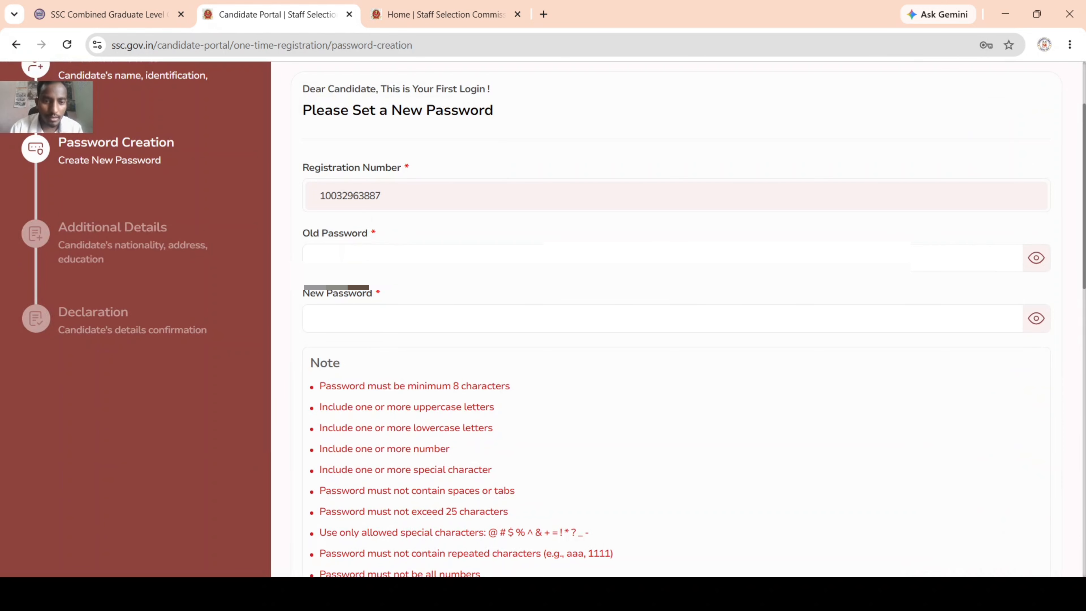
click(367, 255)
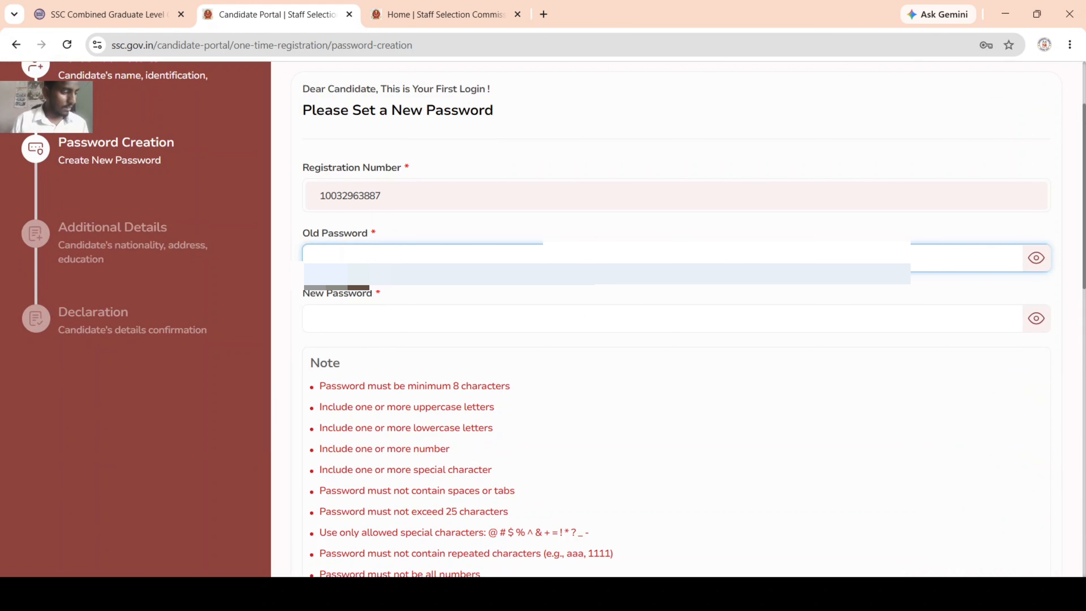
text(•)
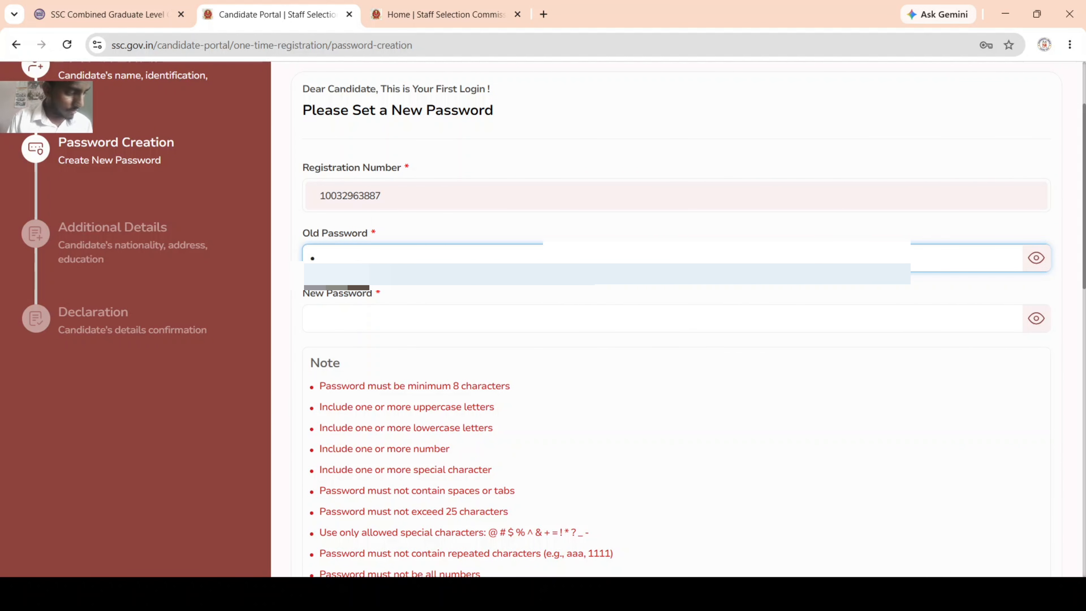
text(•)
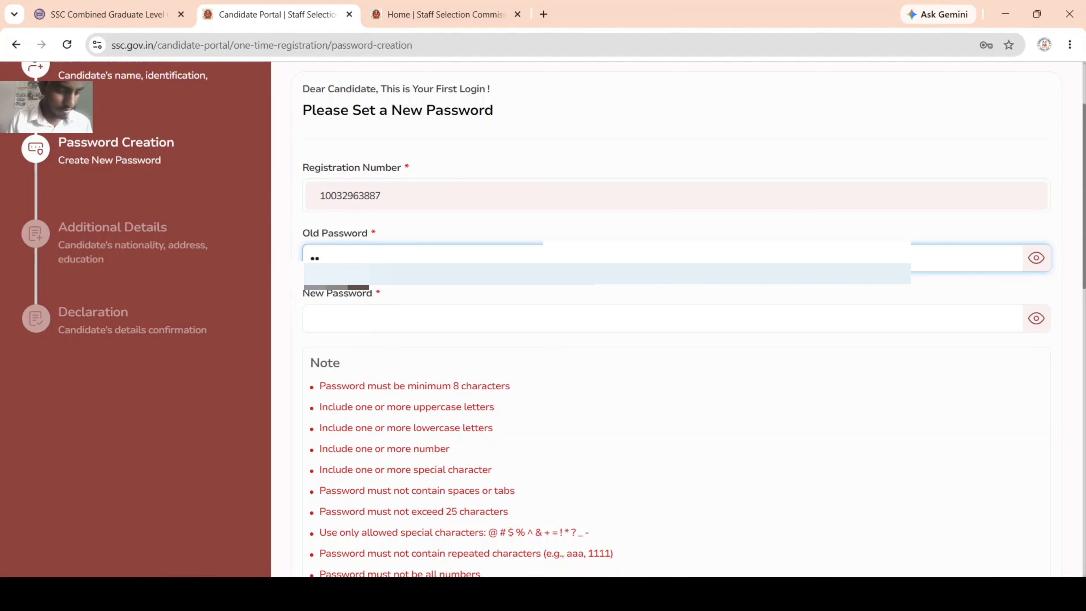
text(••••)
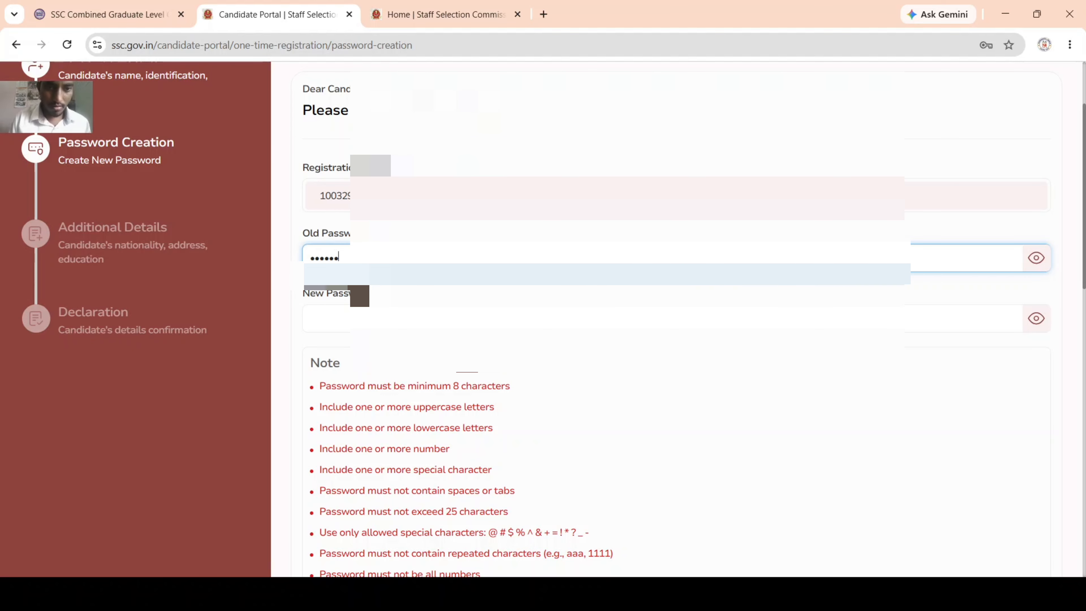
click(380, 318)
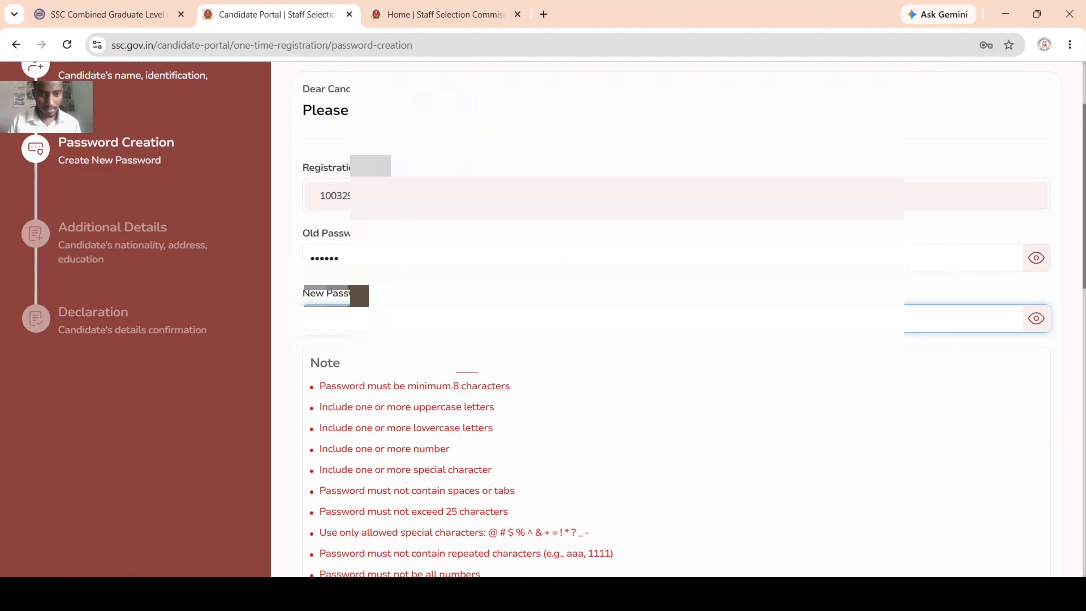
text(•••)
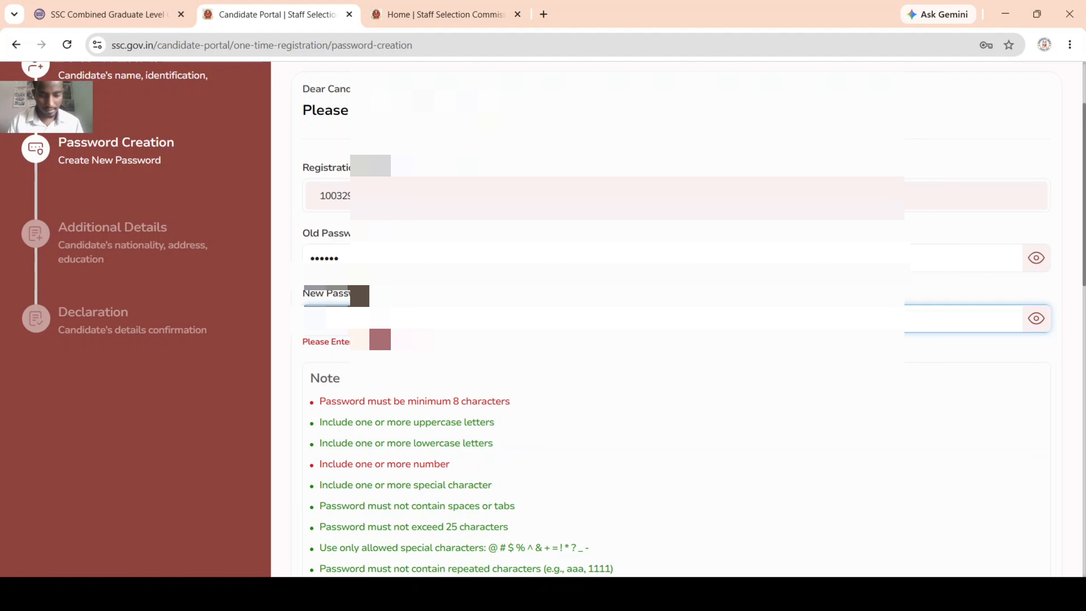
text(•••)
key(Tab)
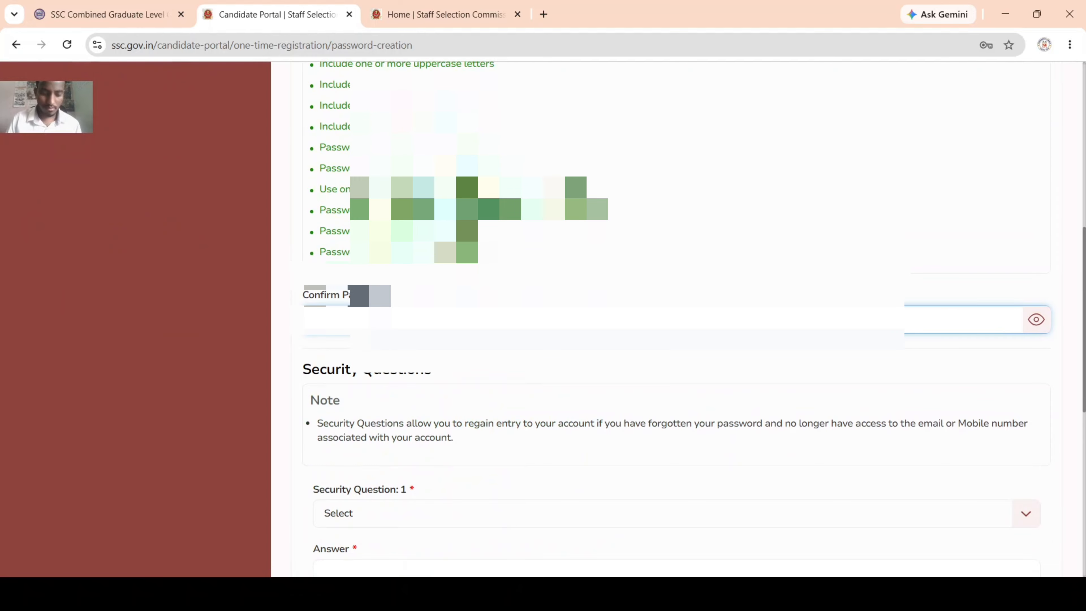
text(•)
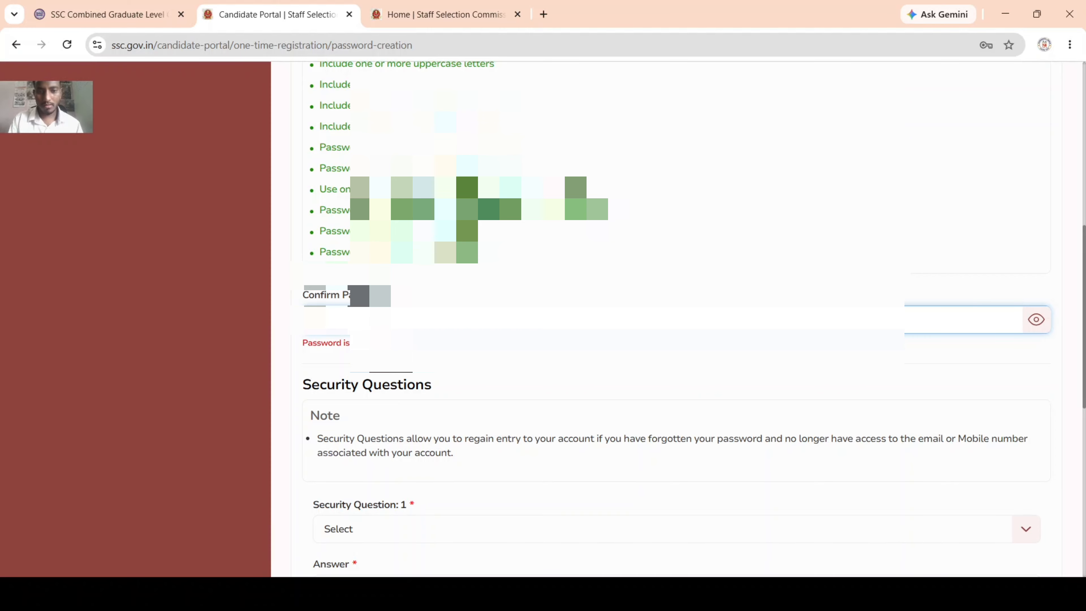
text(•)
key(Tab)
Step: Recheck the old password entry, return to the new password field, and scroll to security questions
scroll(676, 325, down, 2)
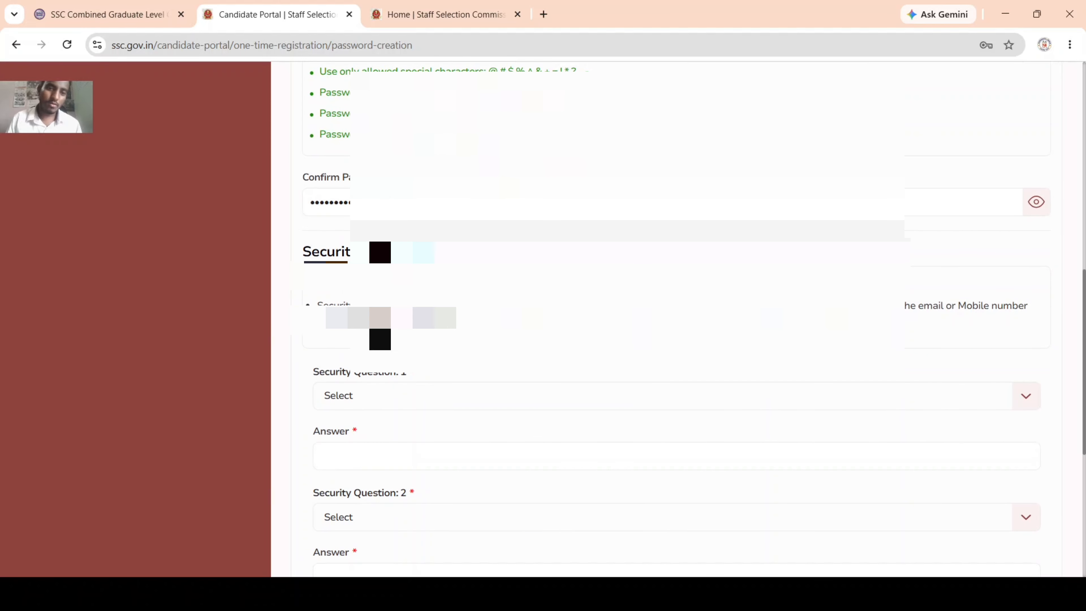
scroll(359, 187, up, 8)
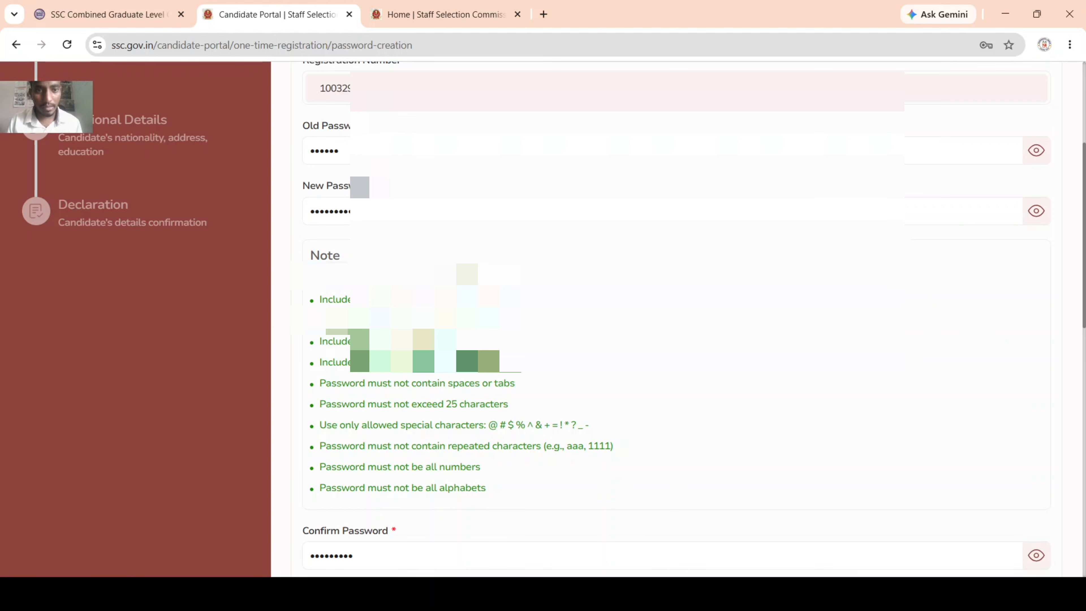
scroll(677, 319, up, 2)
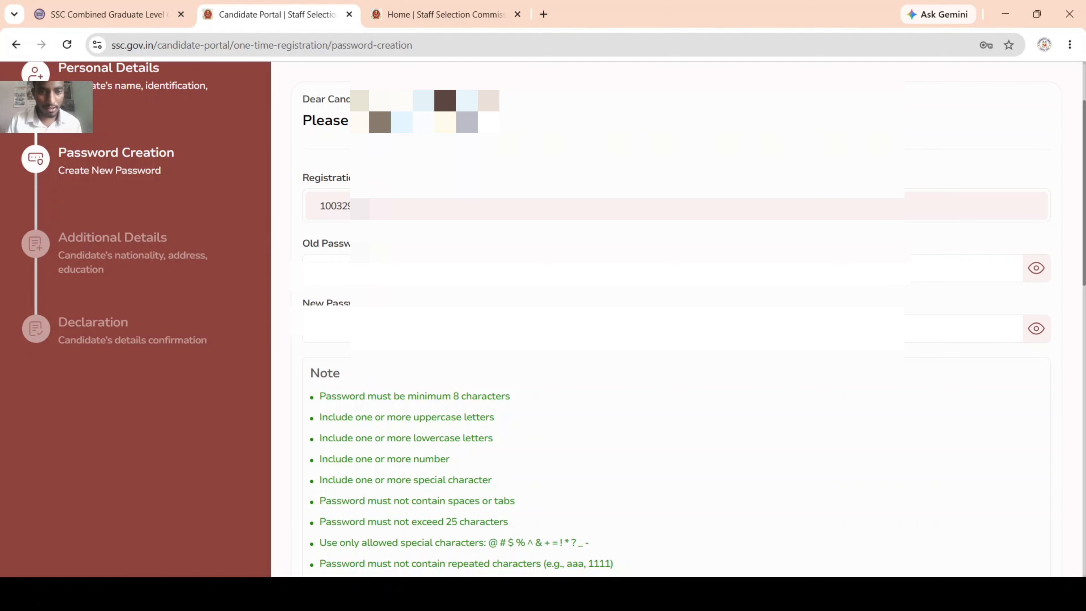
drag(376, 271, 252, 275)
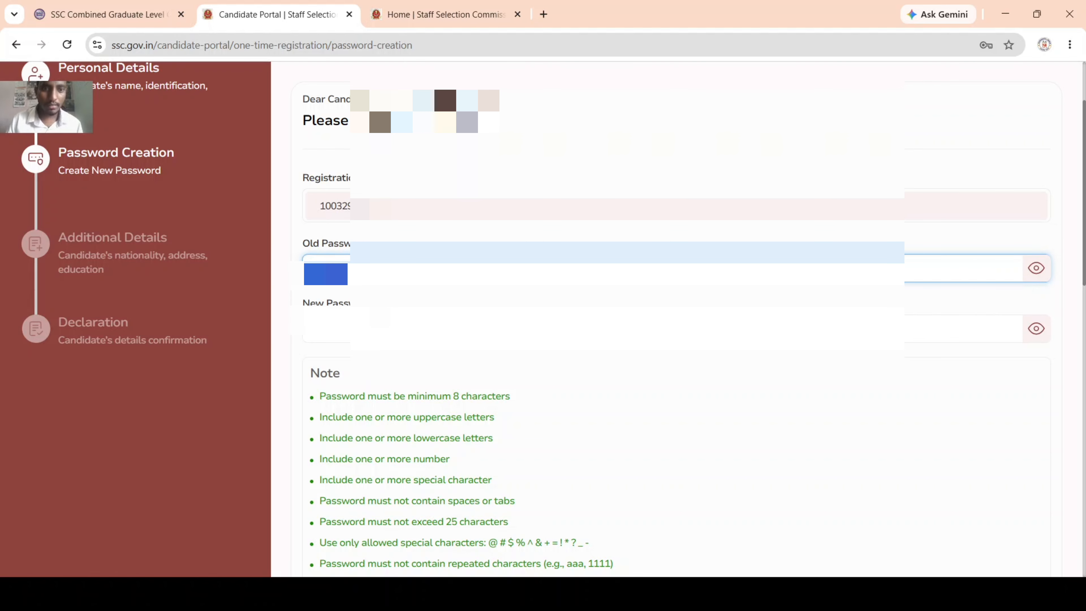
click(380, 323)
scroll(380, 323, down, 3)
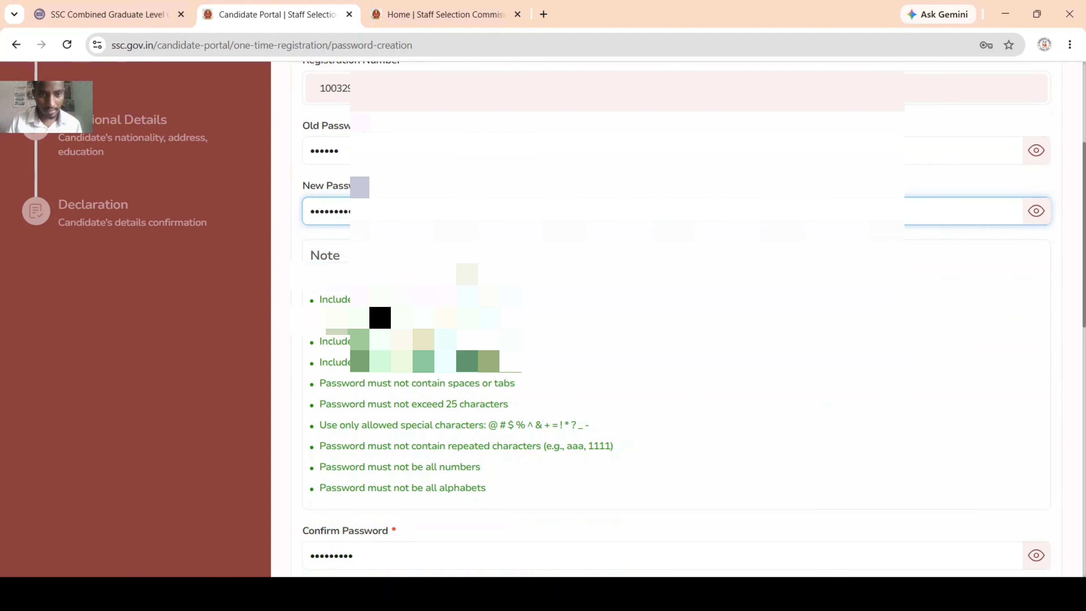
scroll(380, 323, down, 6)
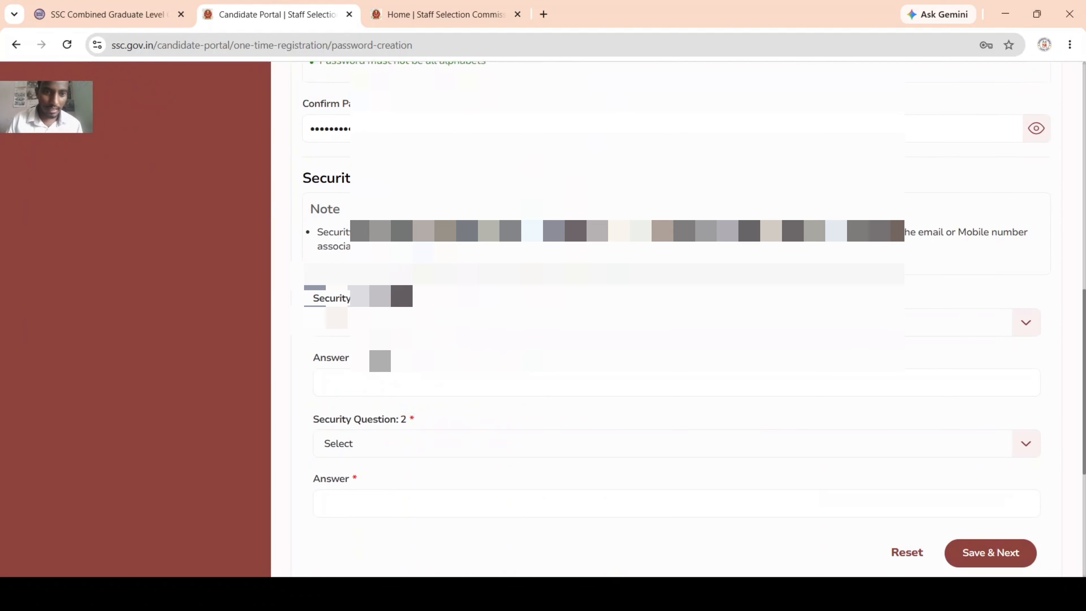
Step: Choose the favourite-book security question and type its answer
click(380, 288)
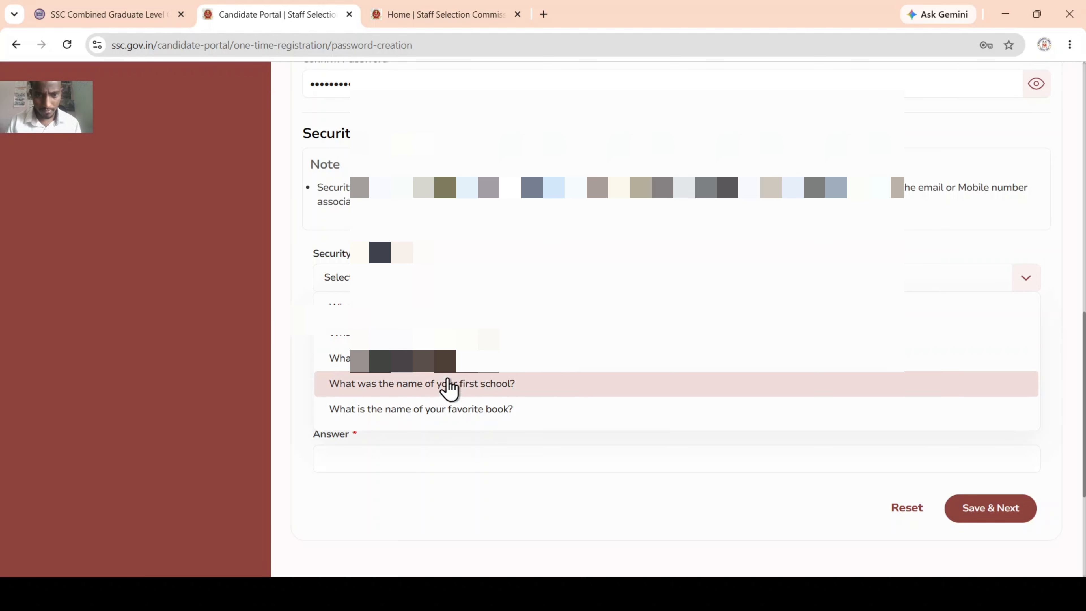
click(470, 412)
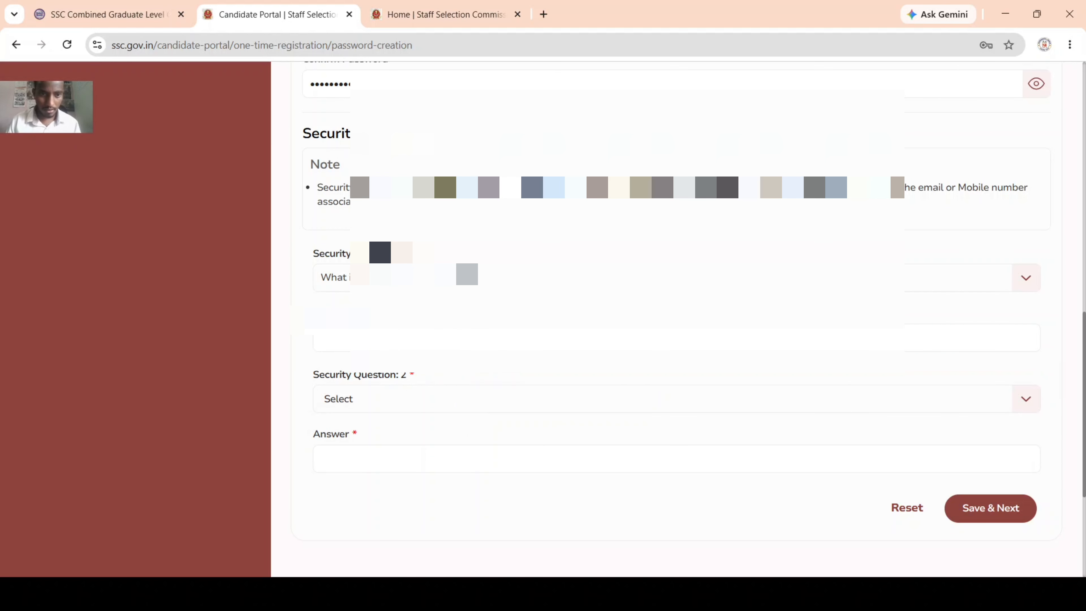
click(376, 340)
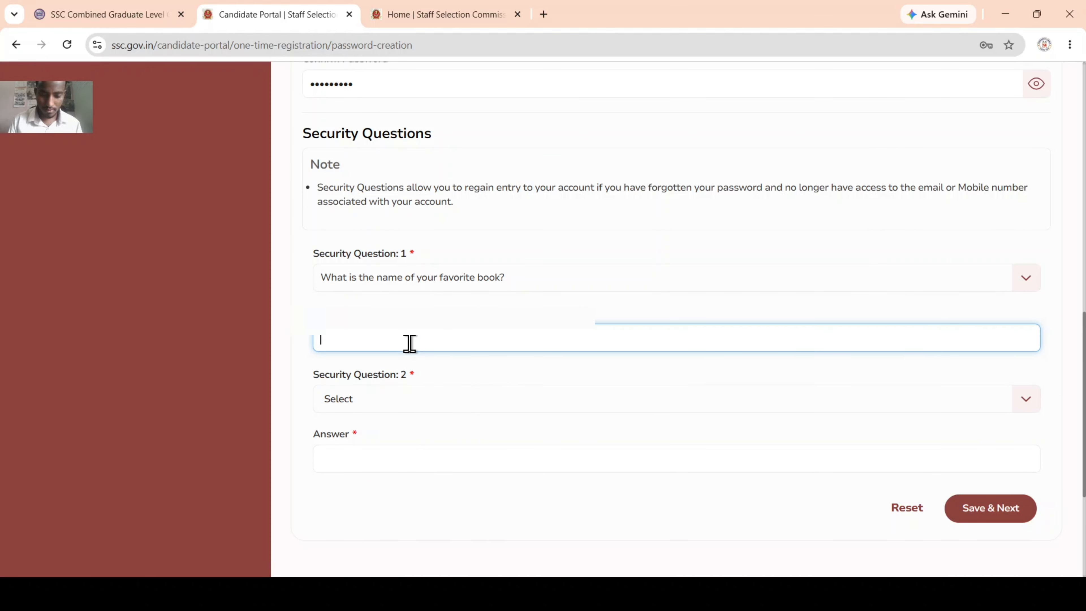
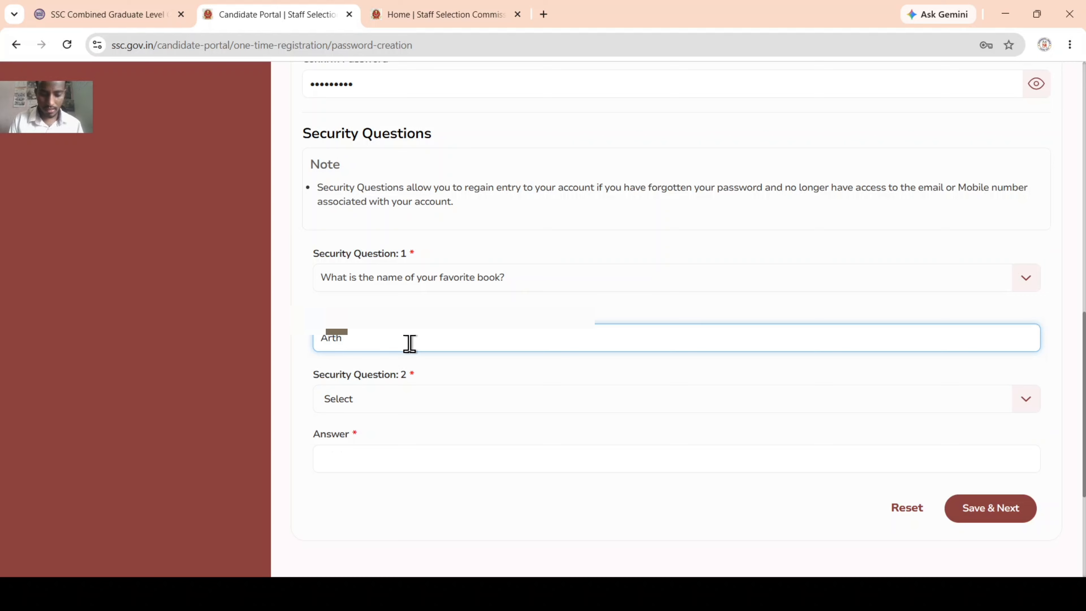
key(Tab)
scroll(410, 344, down, 5)
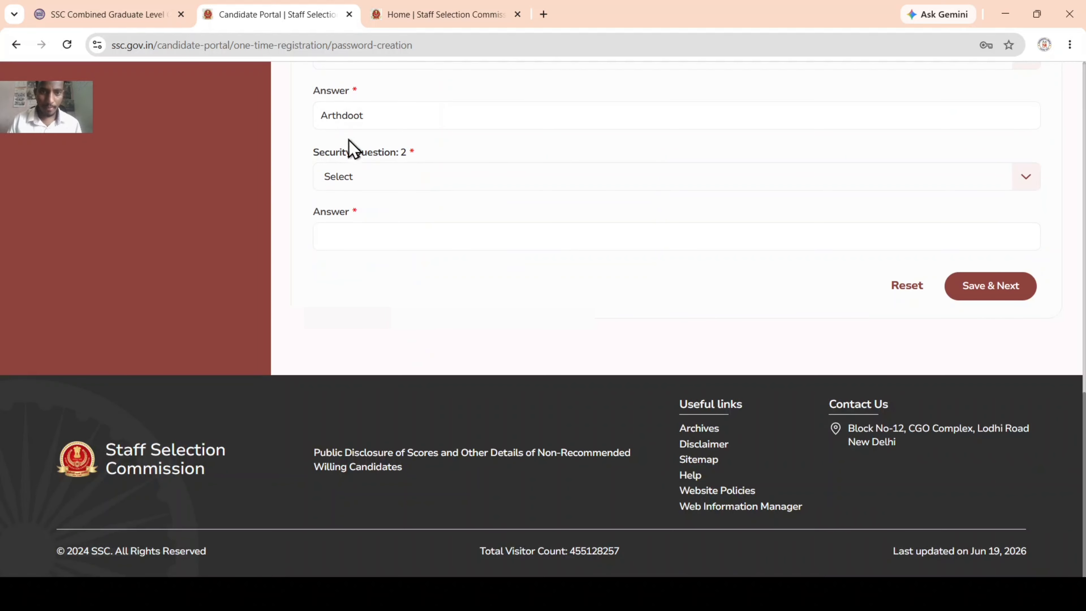
Step: Choose the birth-city question, type its answer, save, and dismiss the success message
click(388, 168)
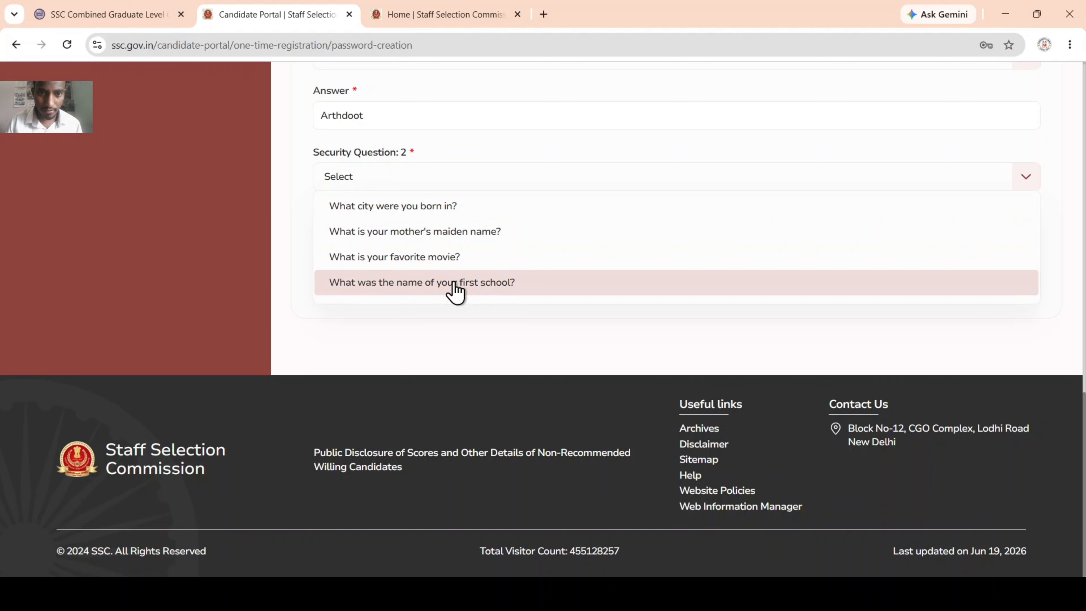
click(429, 221)
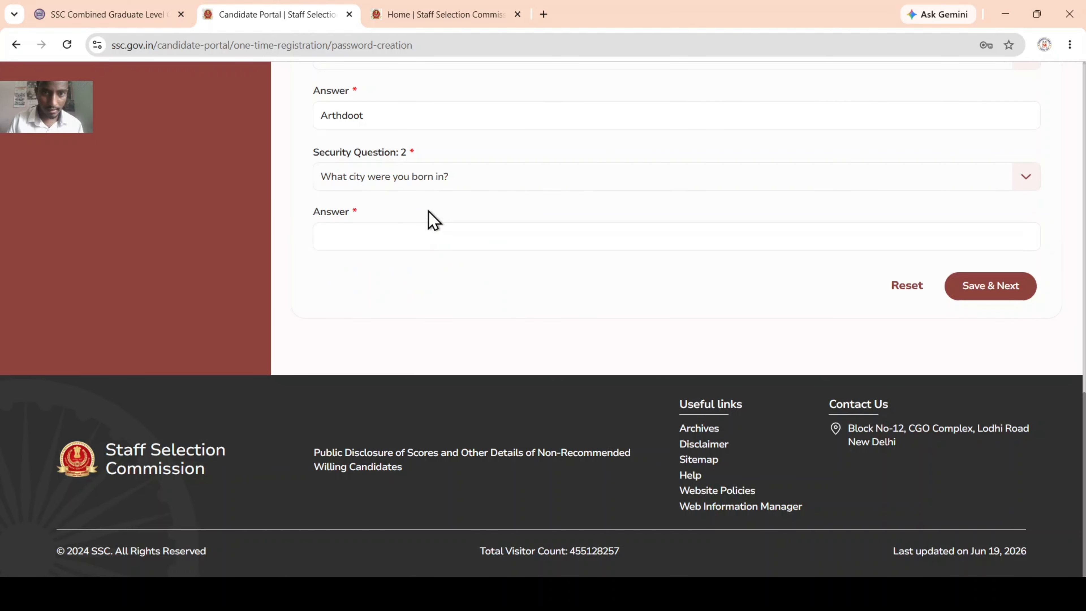
click(381, 232)
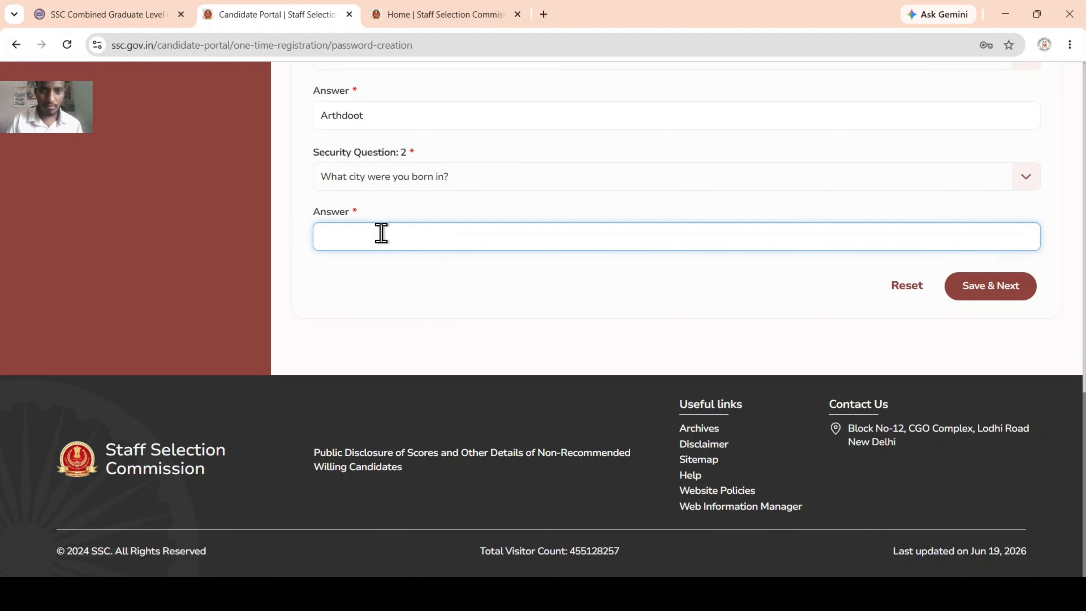
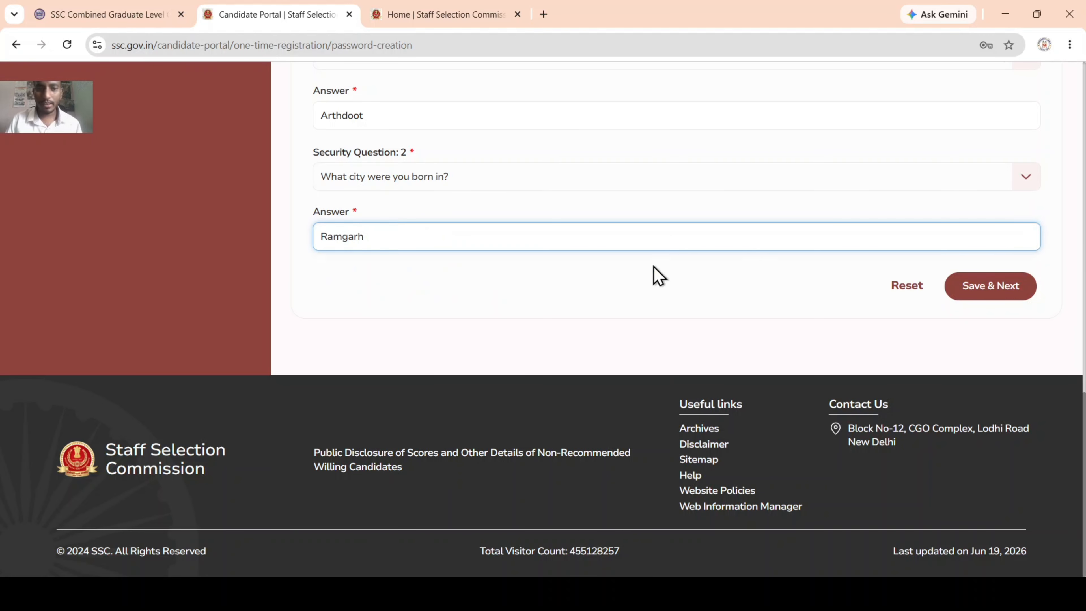
scroll(654, 282, up, 10)
scroll(654, 283, down, 10)
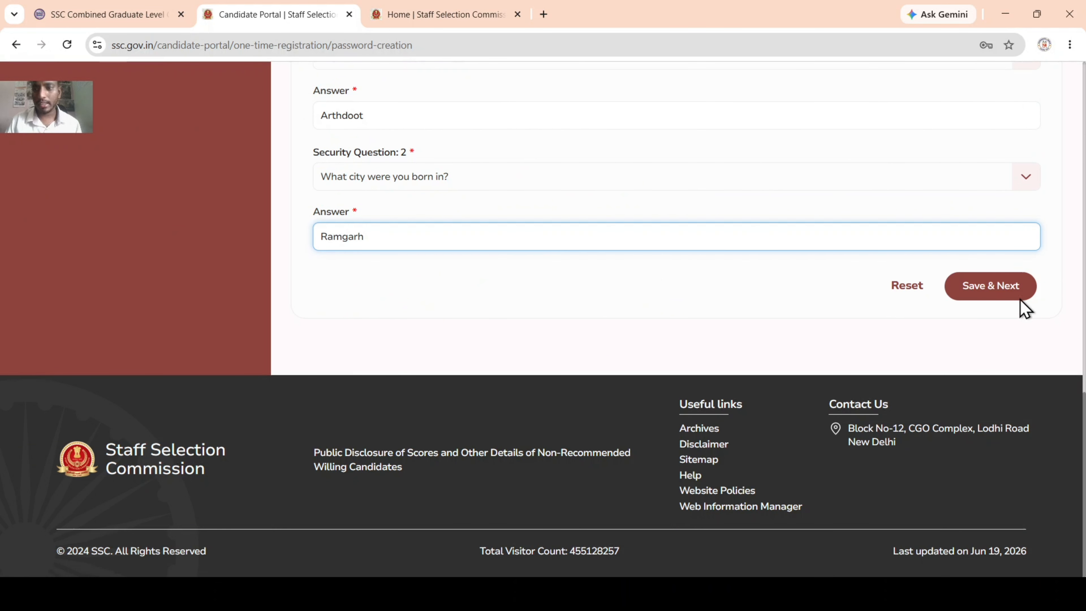
click(1006, 294)
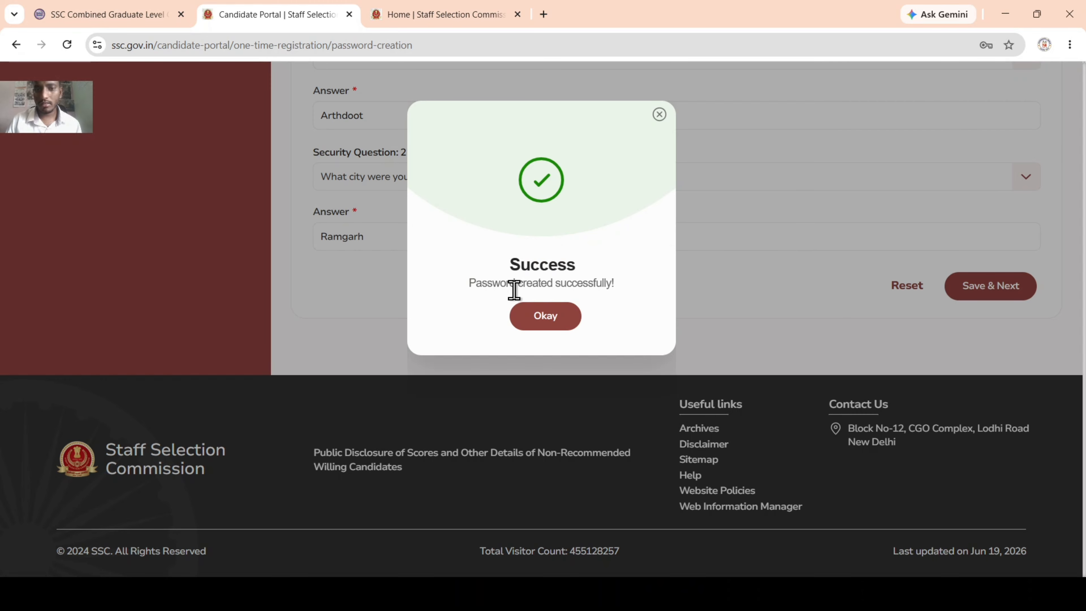
click(555, 323)
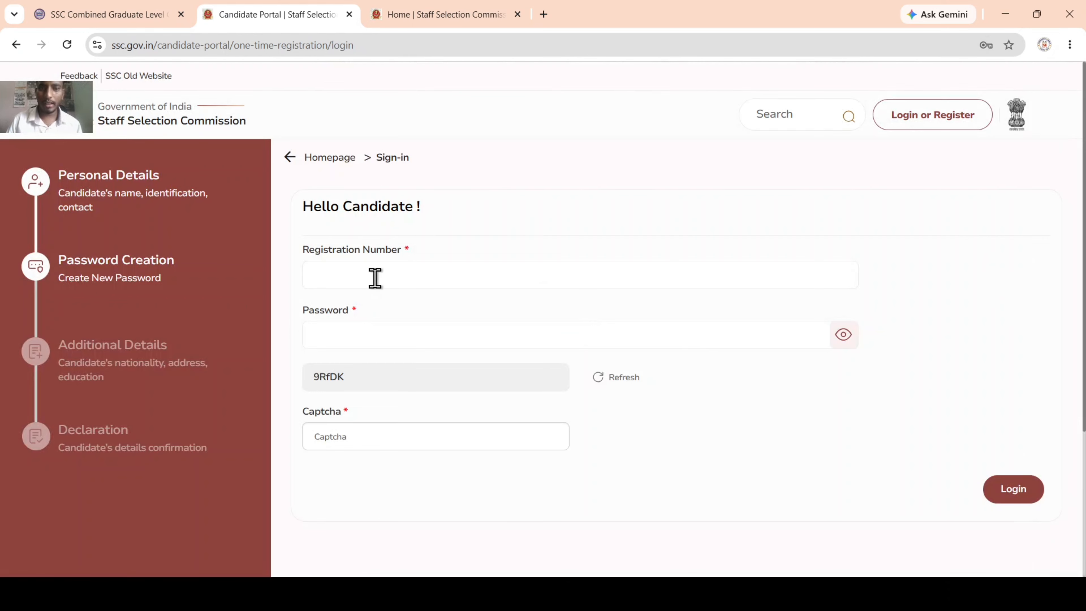
Step: Log in again with the registration number, new password and captcha
scroll(375, 278, down, 3)
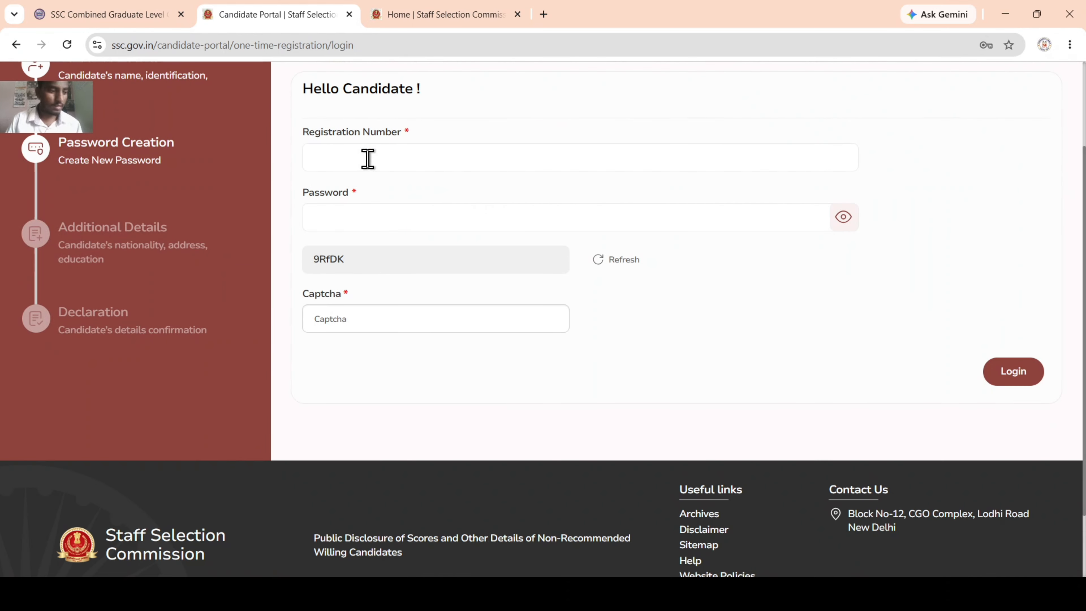
key(alt+Tab)
key(alt+Tab)
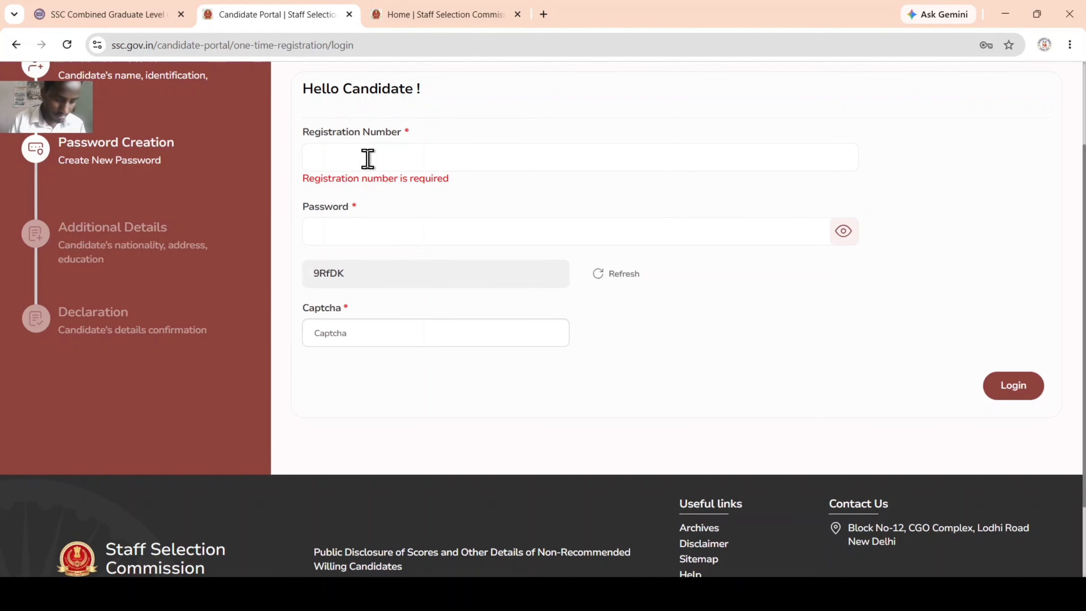
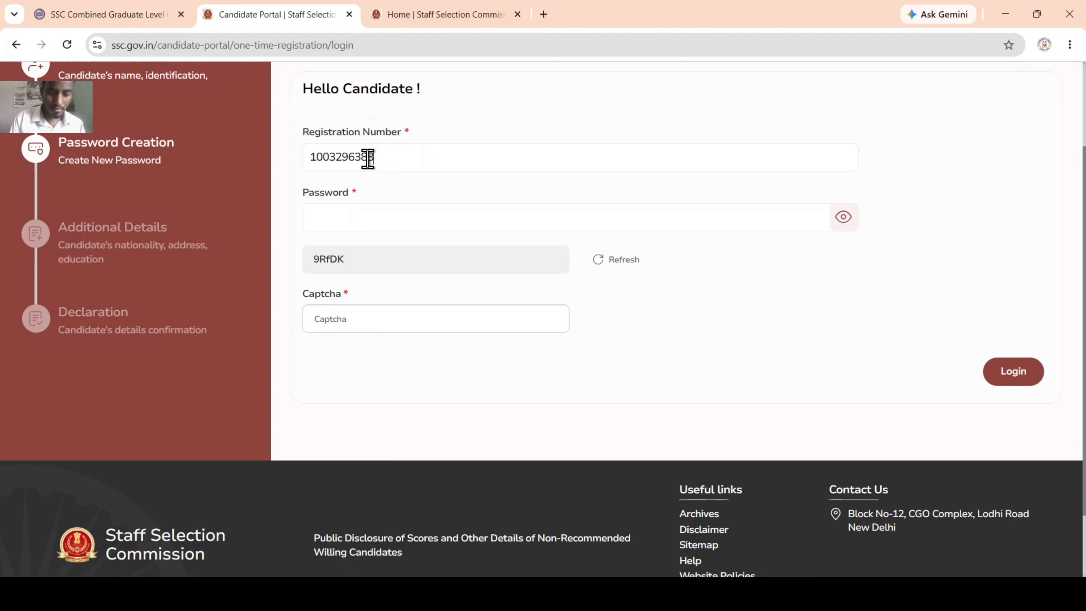
click(389, 218)
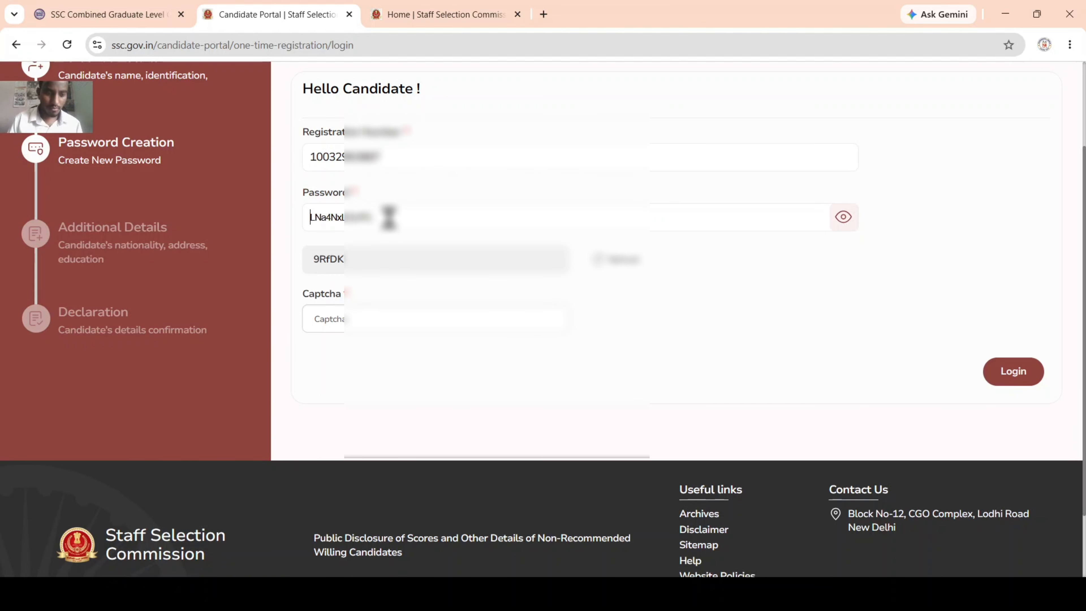
text(••)
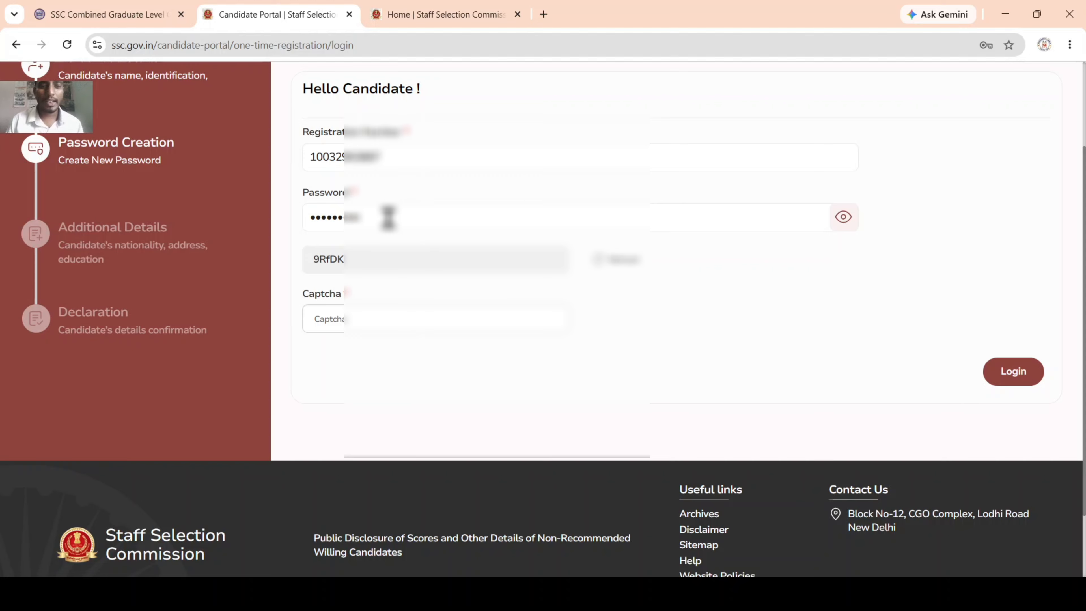
click(353, 325)
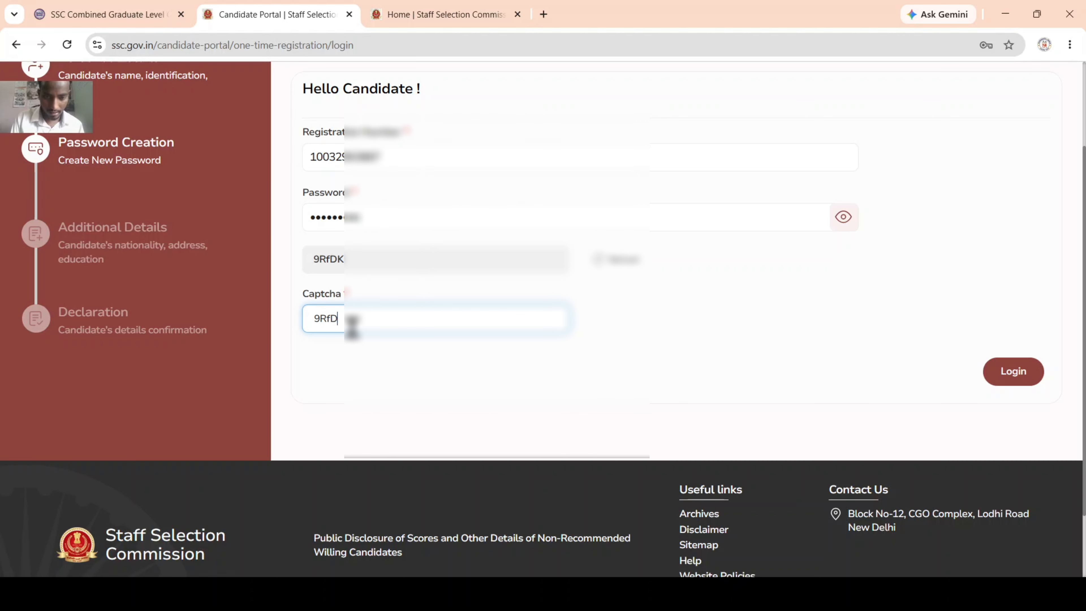
click(1016, 372)
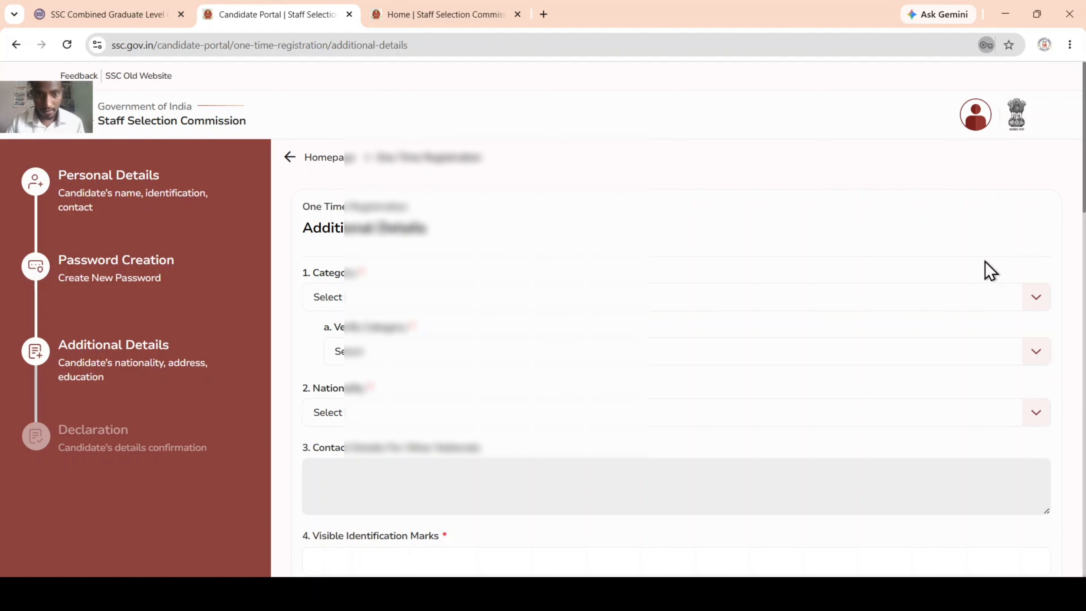
Step: Set category to OBC, verified category to OBC, and nationality to Citizen of India
scroll(401, 318, down, 3)
click(346, 183)
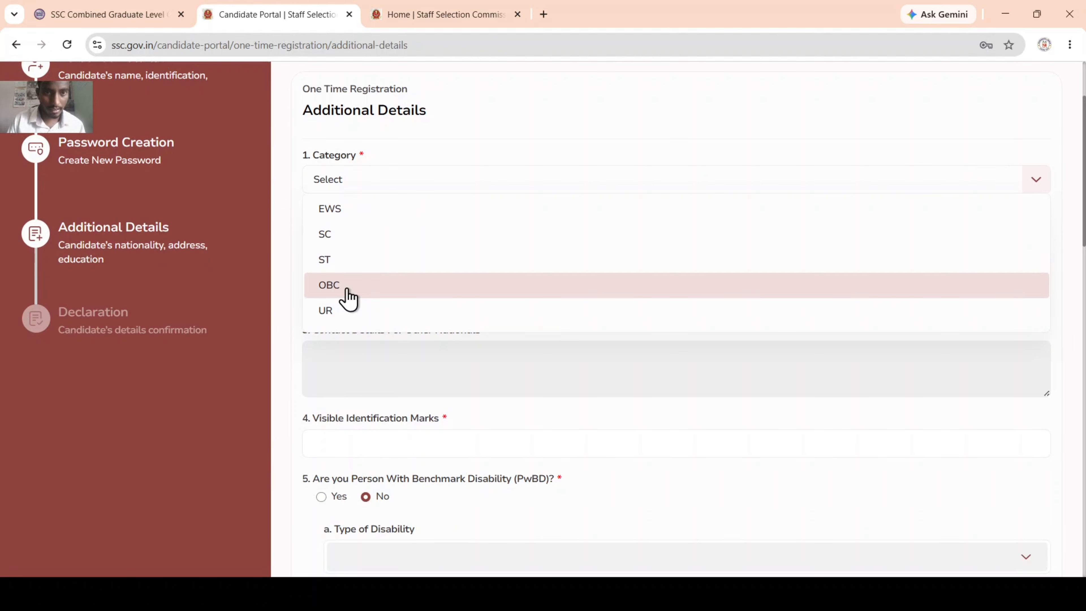
click(329, 285)
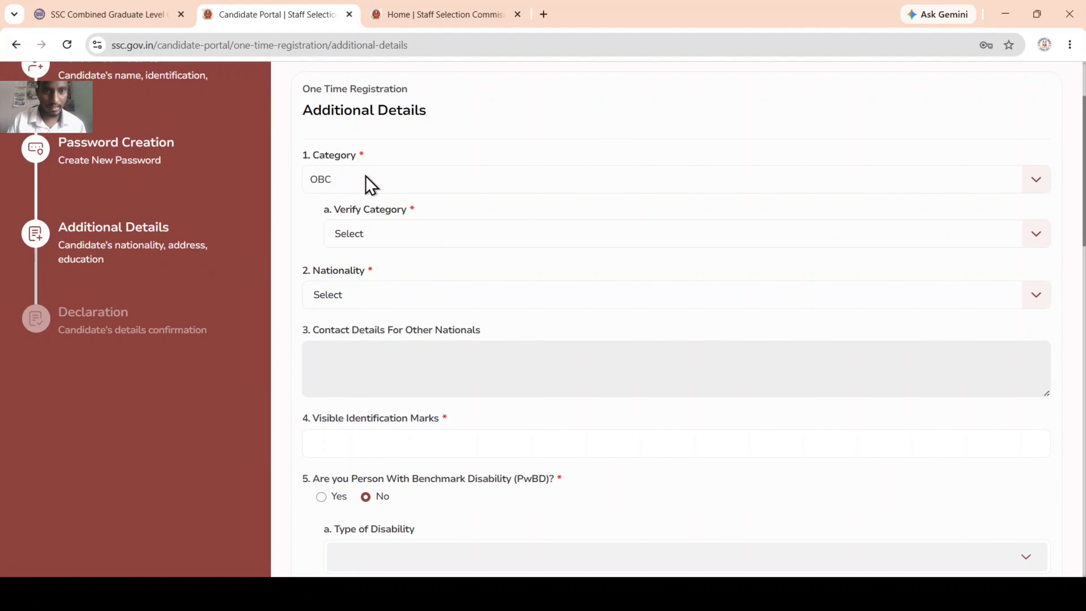
click(412, 238)
click(372, 350)
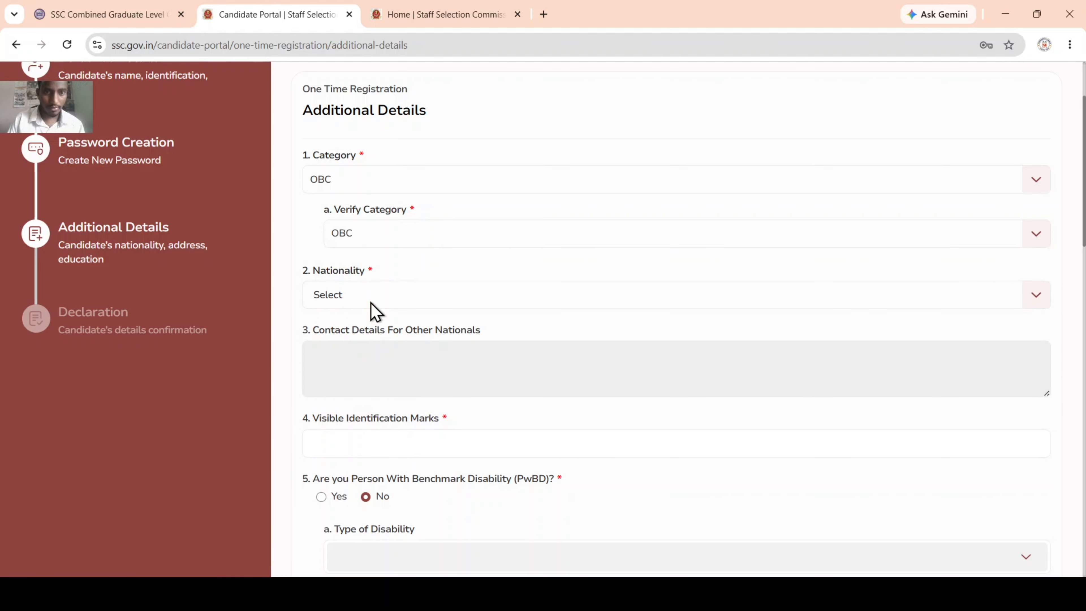
scroll(381, 286, down, 3)
click(357, 171)
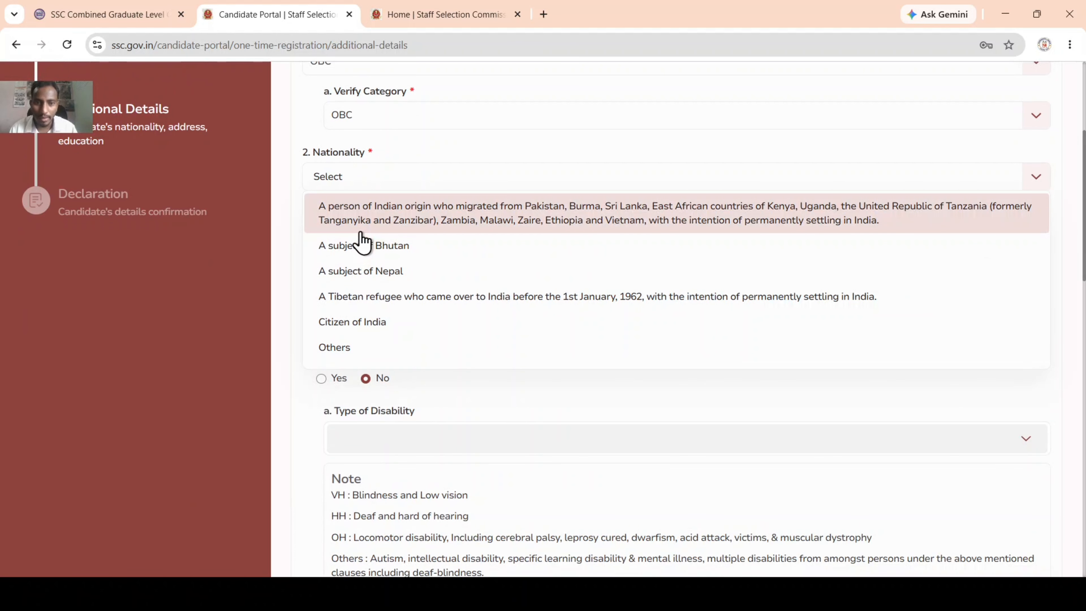
click(381, 328)
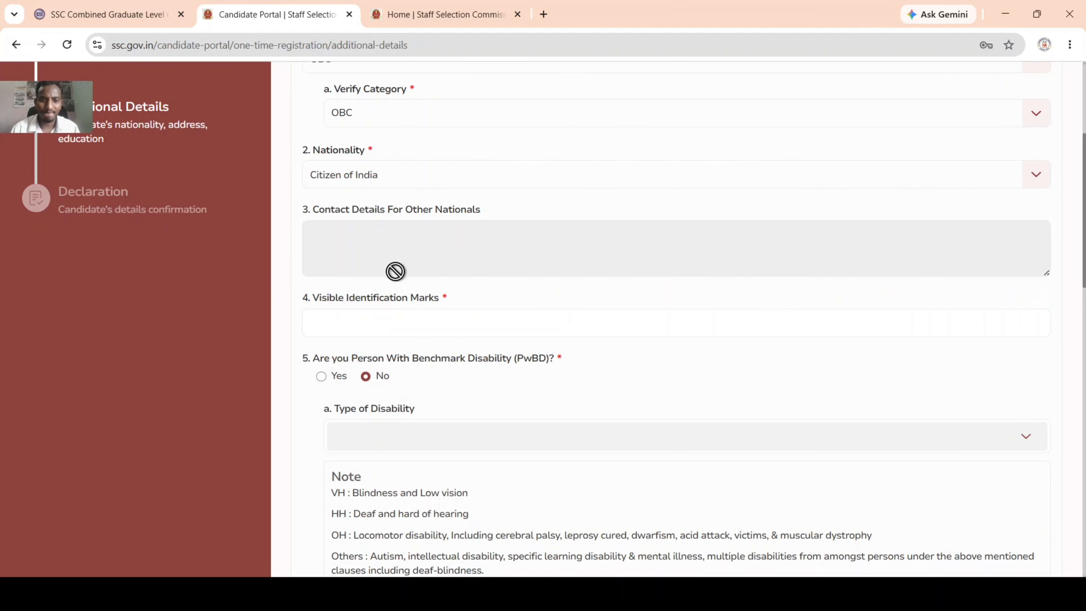
scroll(395, 267, down, 3)
Step: Enter 'A MOLE MARK ON RIGHT HAND' as the visible identification mark
click(398, 204)
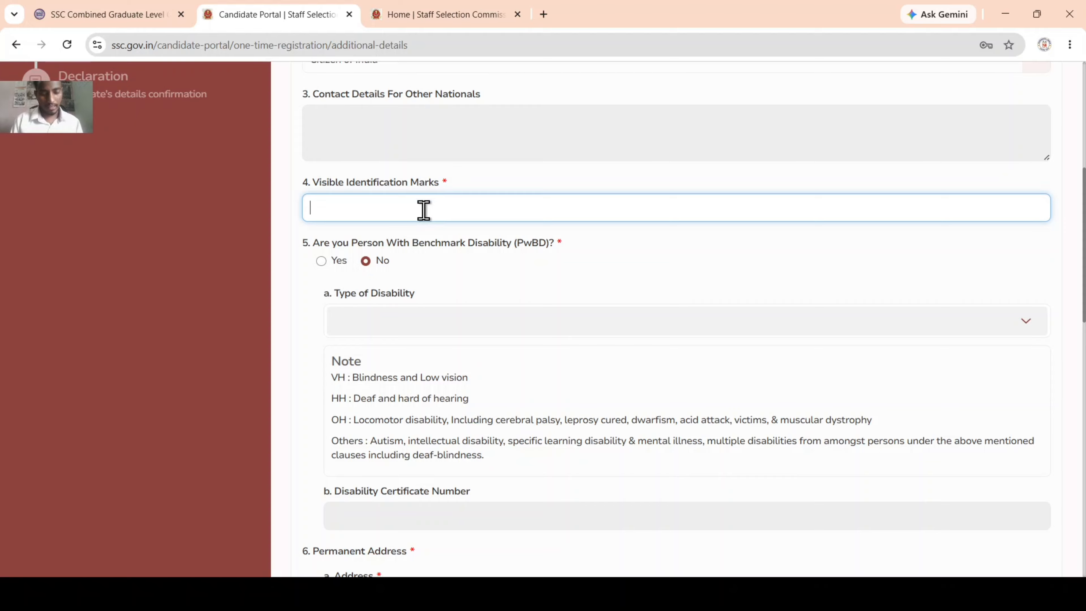
text(A MOLE)
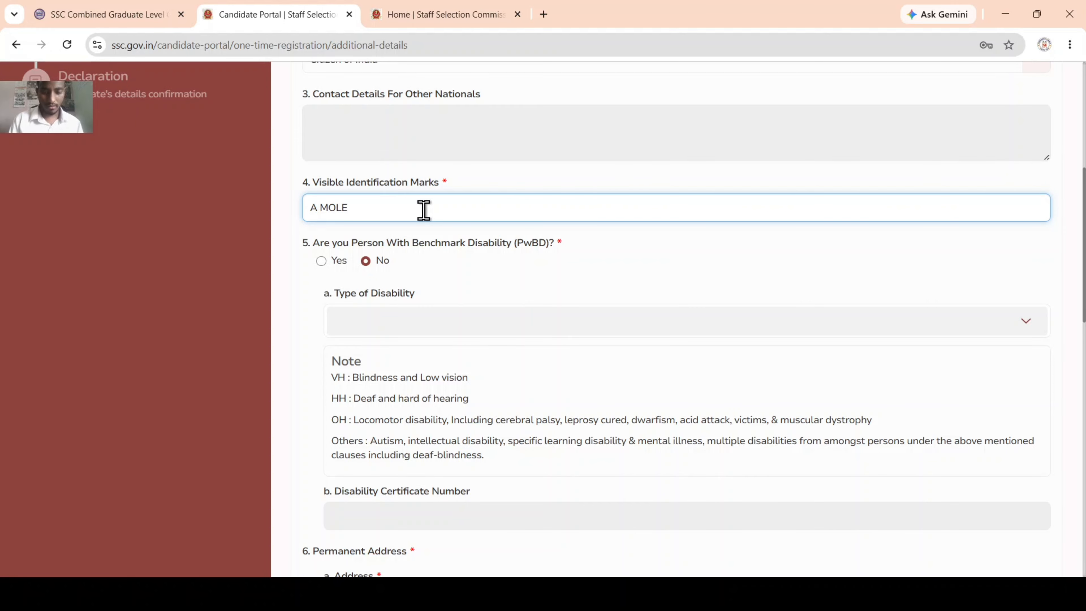
text( MARK O)
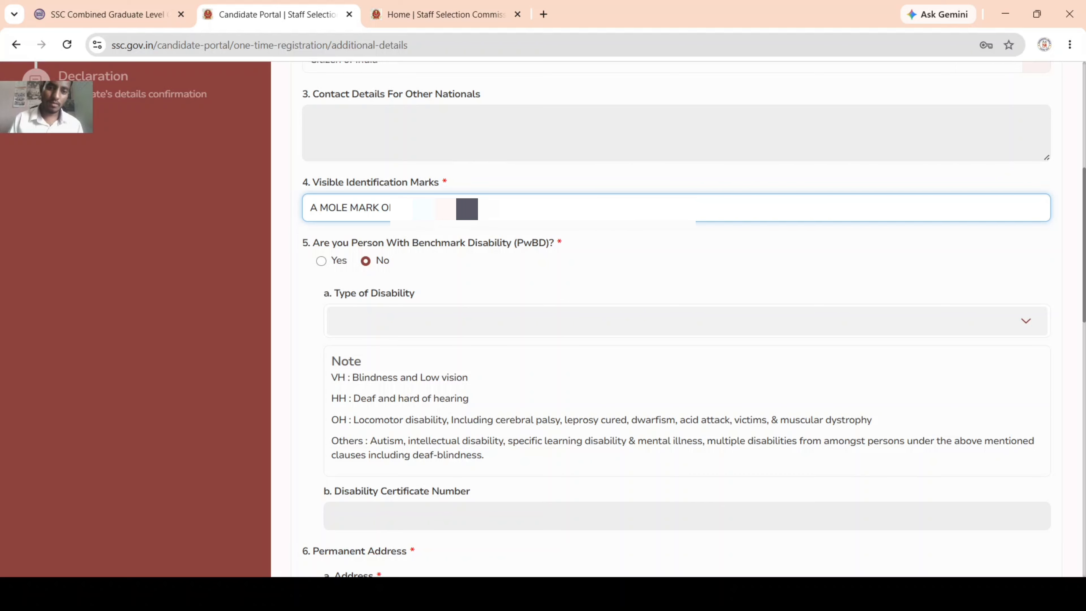
click(355, 298)
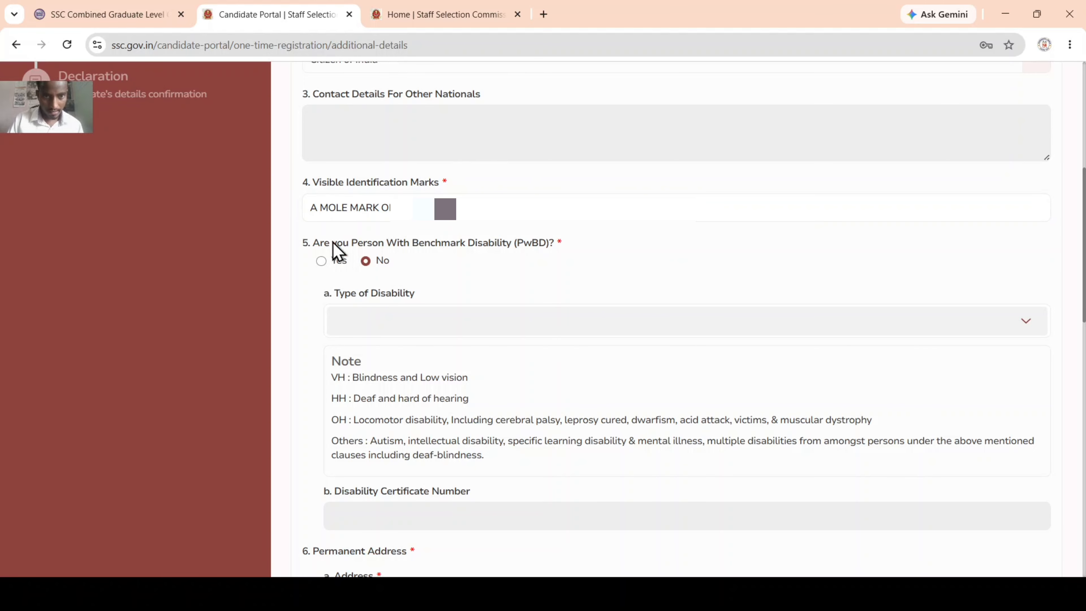
scroll(331, 241, down, 1)
scroll(333, 248, down, 2)
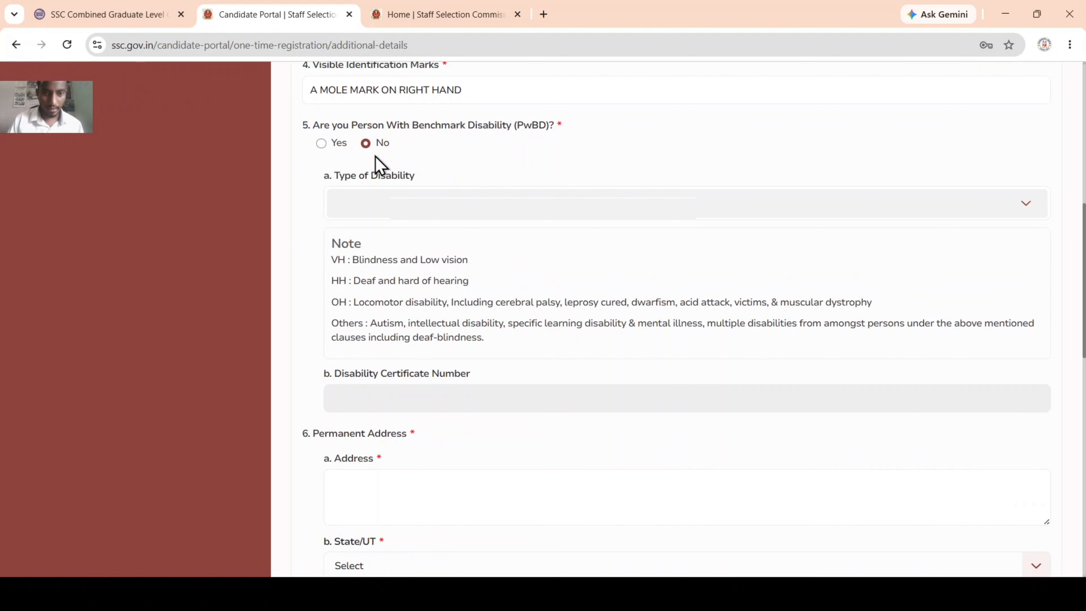
Step: Fill the permanent address, answer Yes to present address being the same, and Save & Next
scroll(376, 201, down, 5)
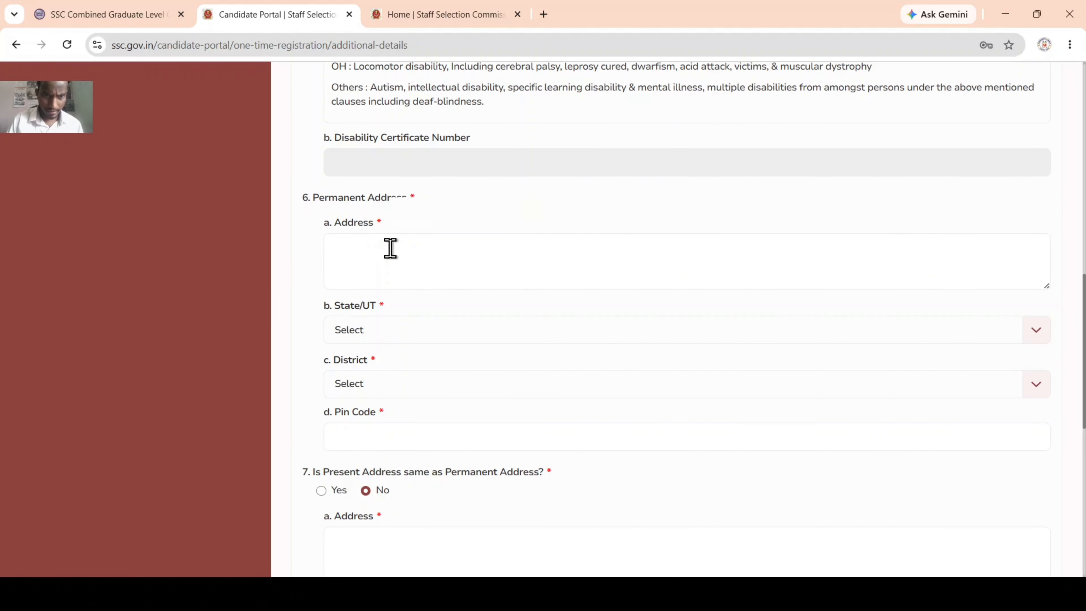
click(389, 245)
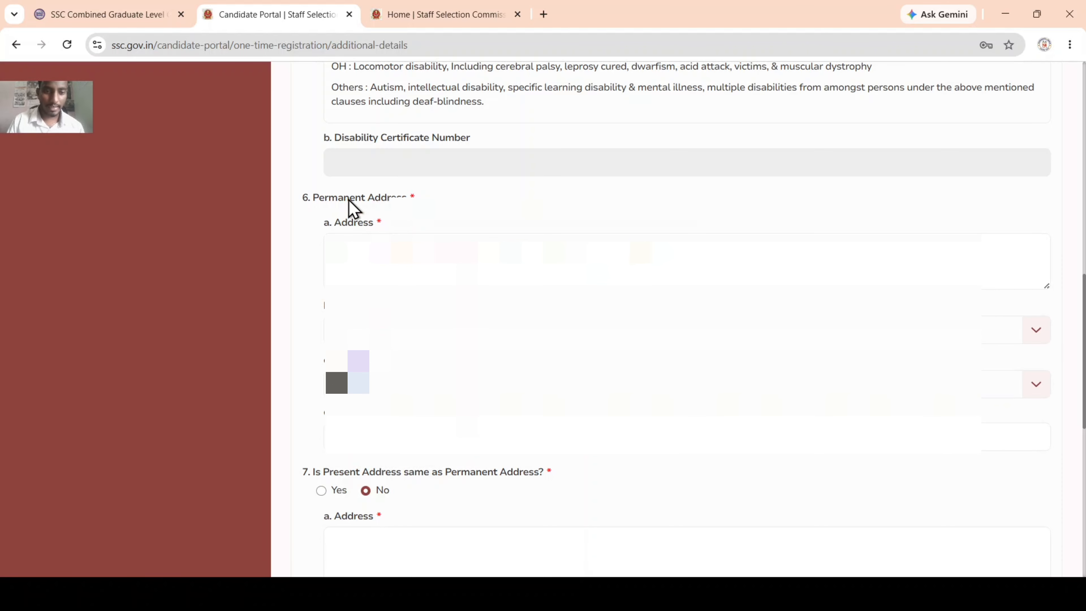
click(321, 491)
scroll(326, 498, down, 5)
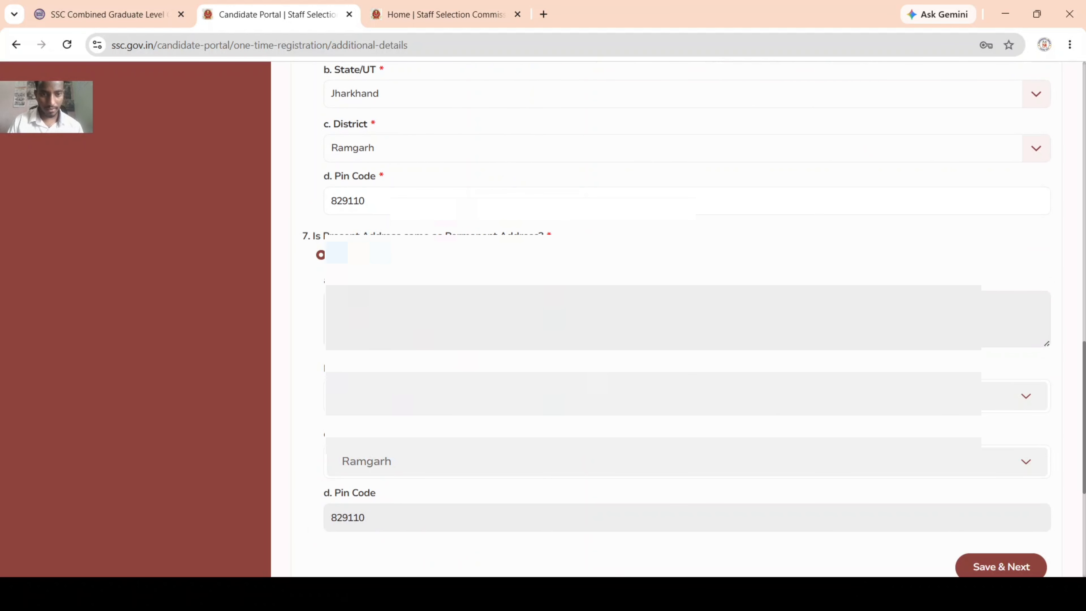
scroll(684, 320, down, 3)
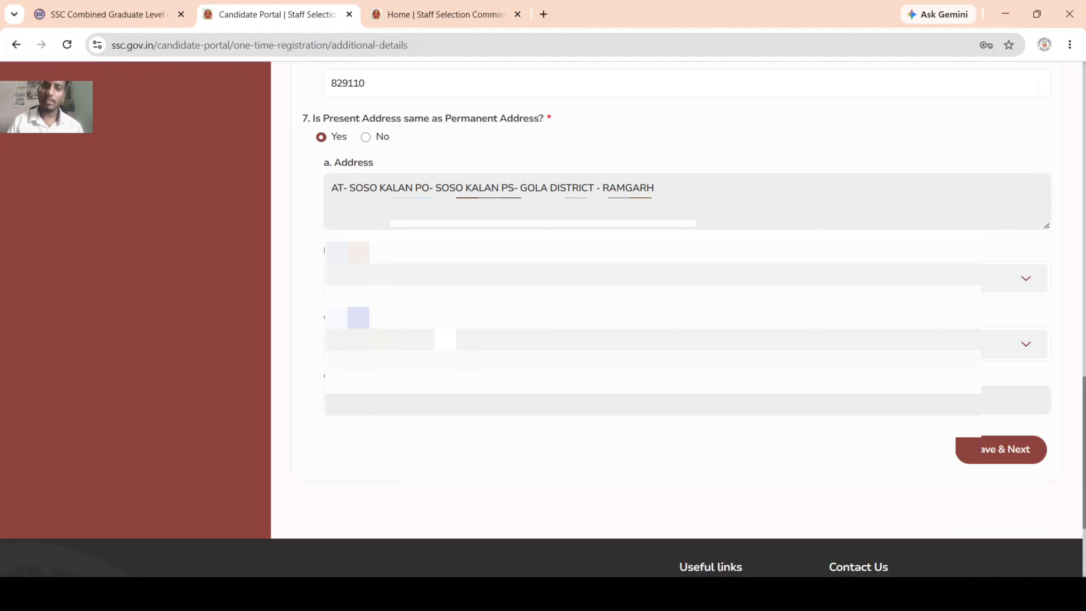
scroll(685, 321, up, 5)
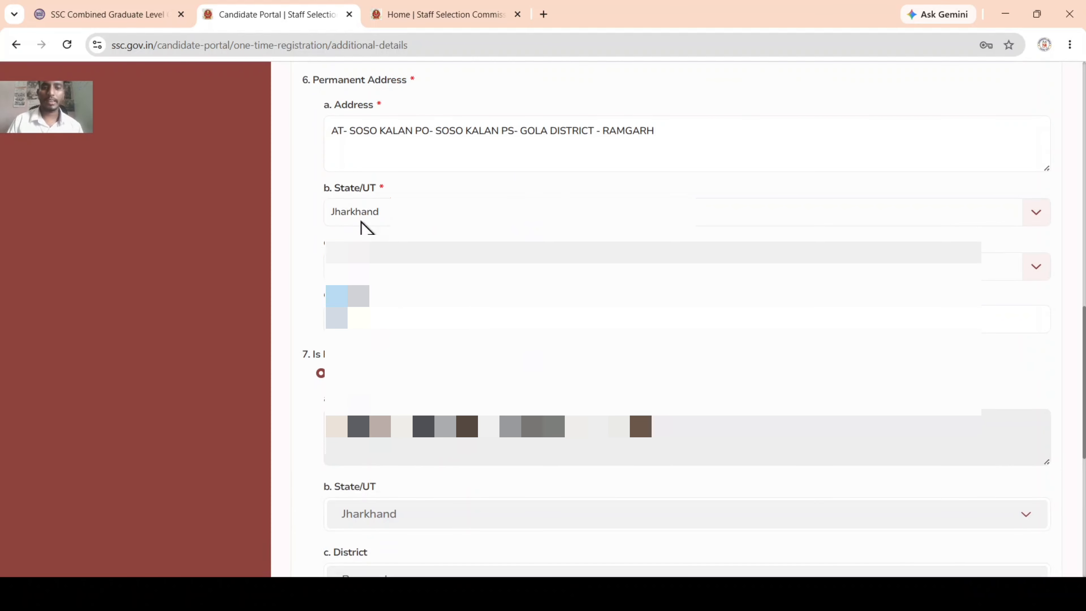
scroll(880, 482, down, 5)
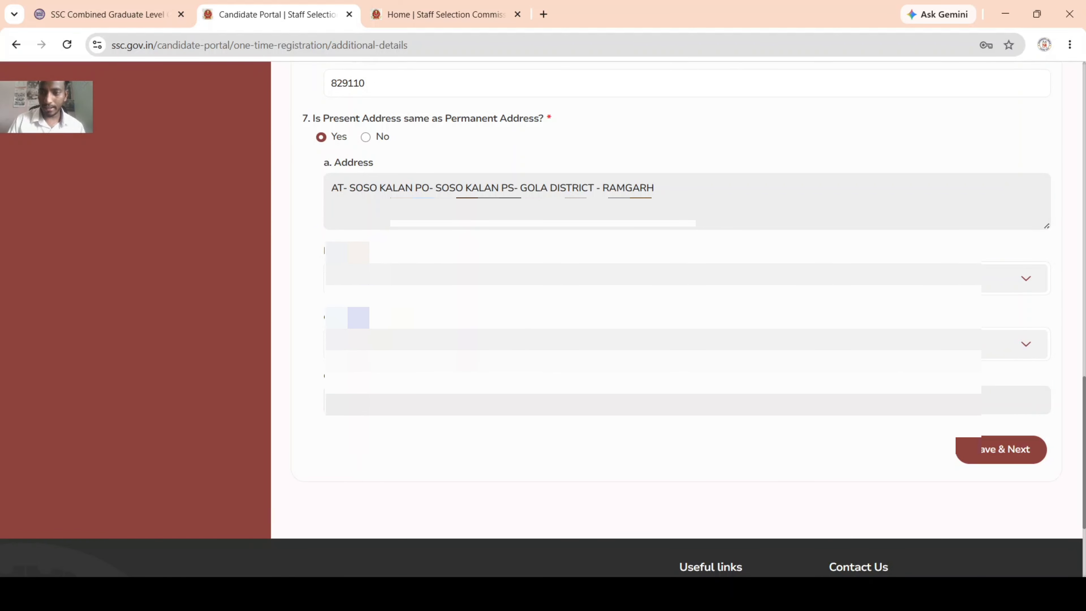
click(1020, 455)
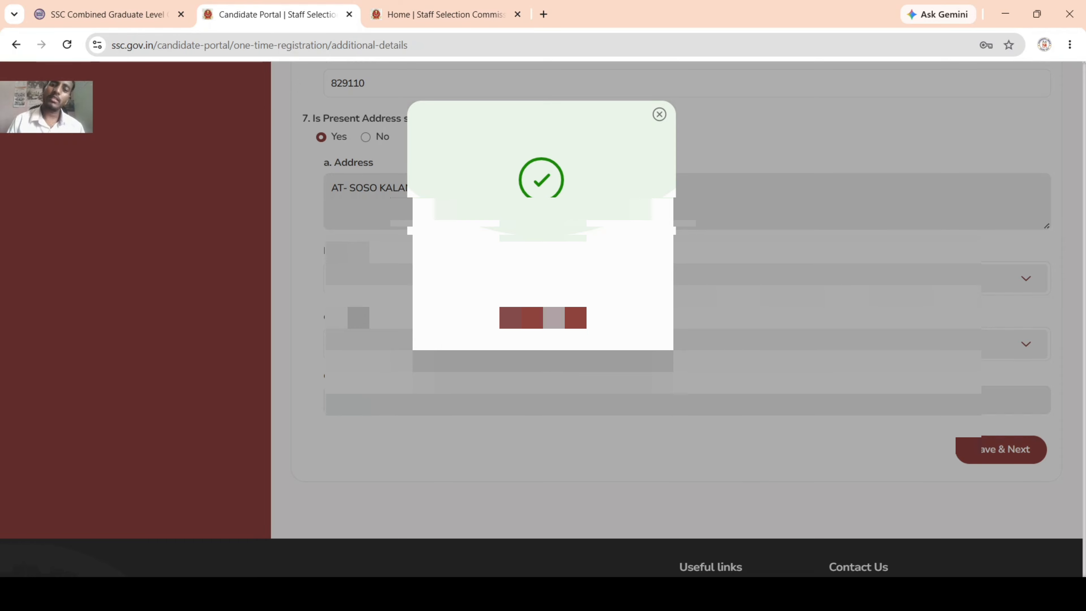
Step: Close the success dialog to reach the Declaration page
click(545, 316)
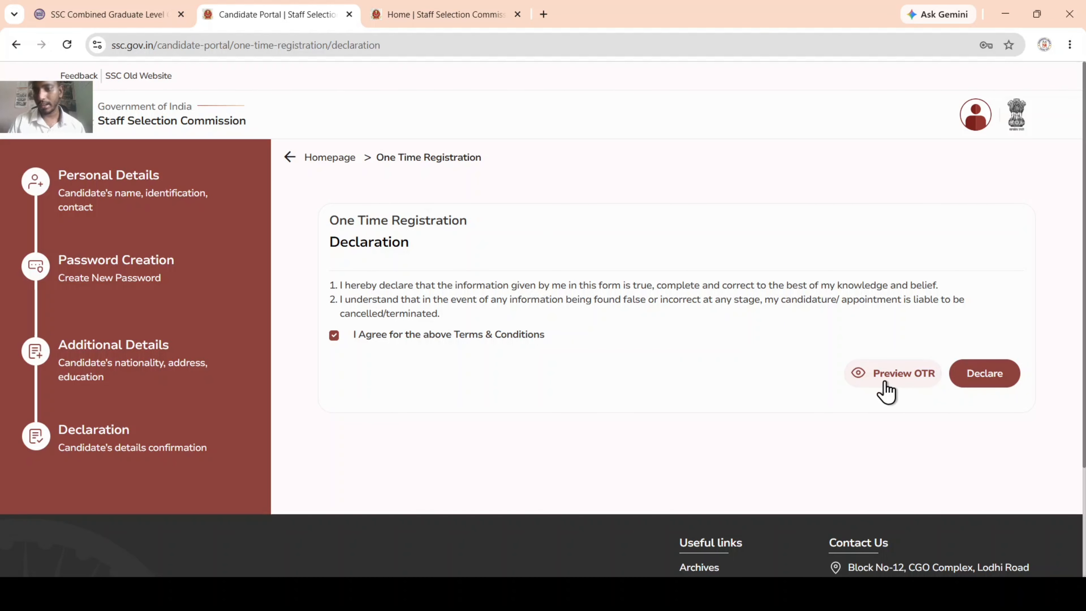
Step: Review the full OTR registration preview and close it
click(901, 376)
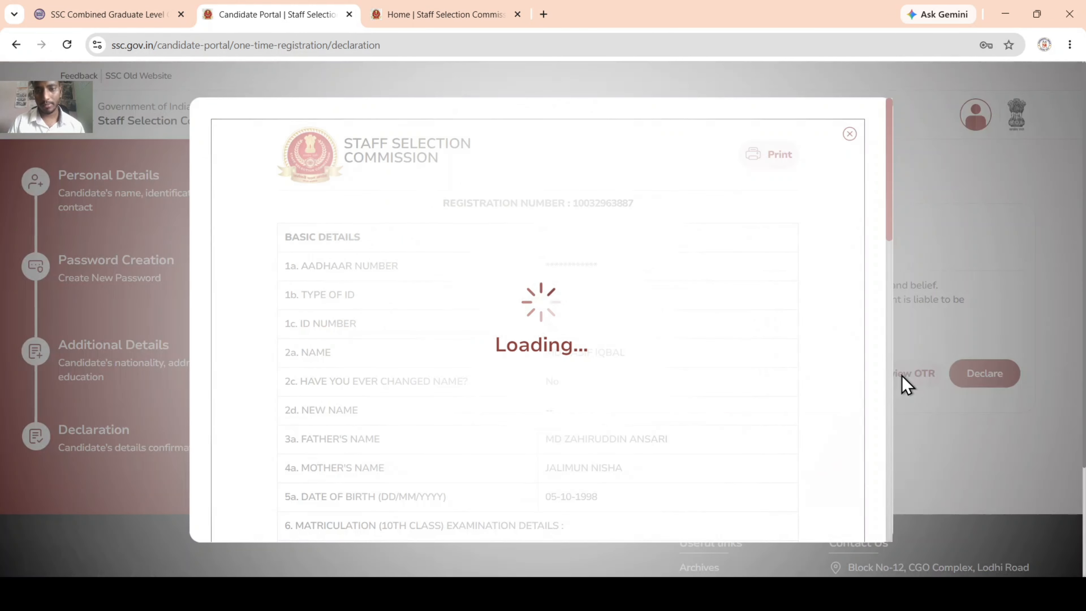
scroll(555, 308, down, 5)
scroll(555, 308, up, 5)
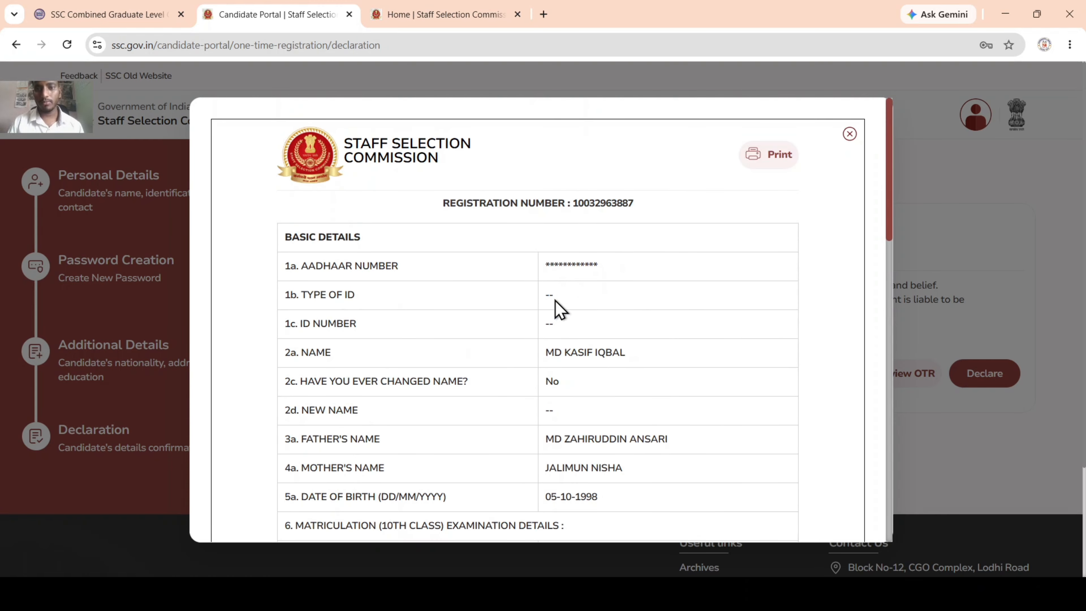
scroll(555, 307, down, 5)
scroll(555, 308, down, 5)
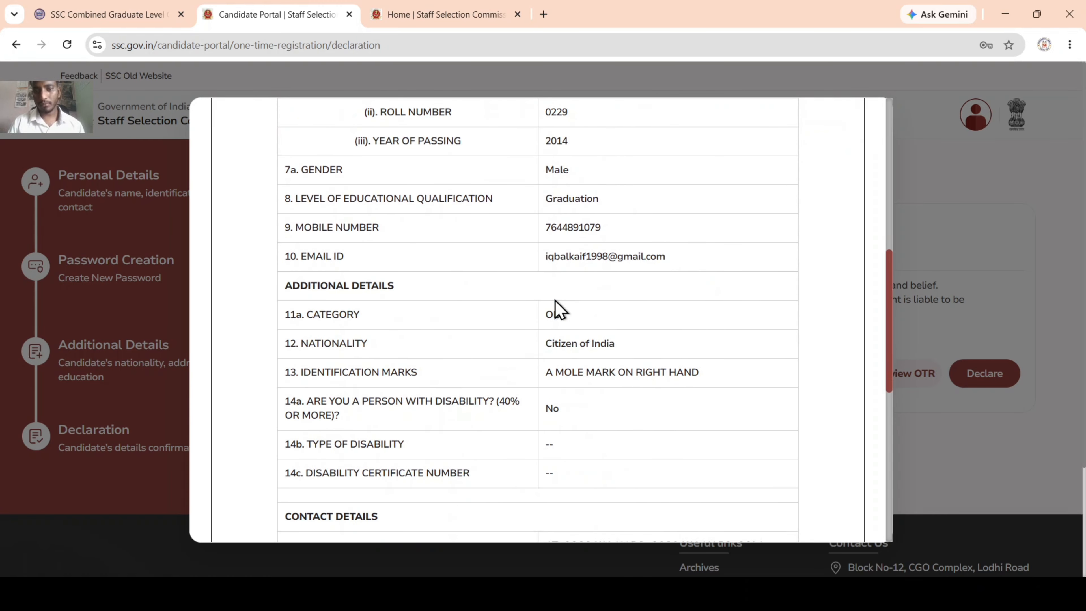
scroll(554, 308, down, 10)
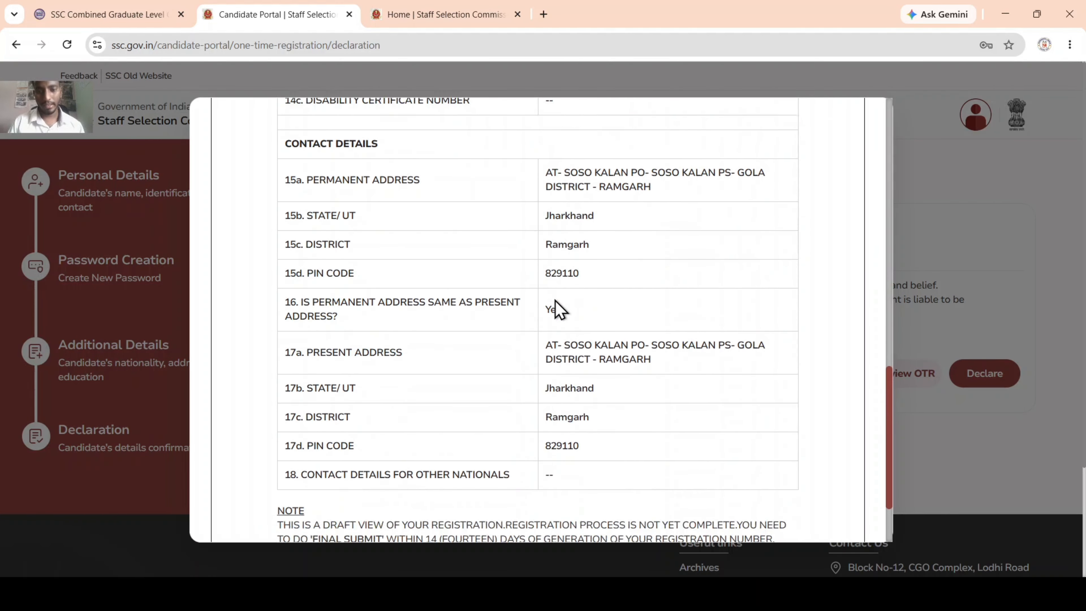
scroll(555, 308, up, 20)
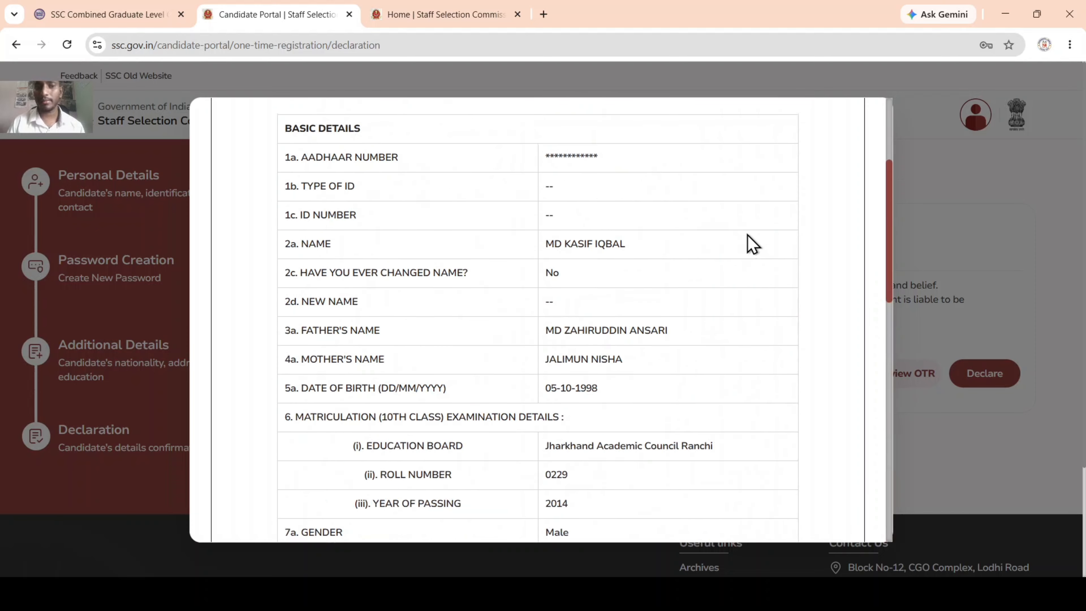
click(848, 134)
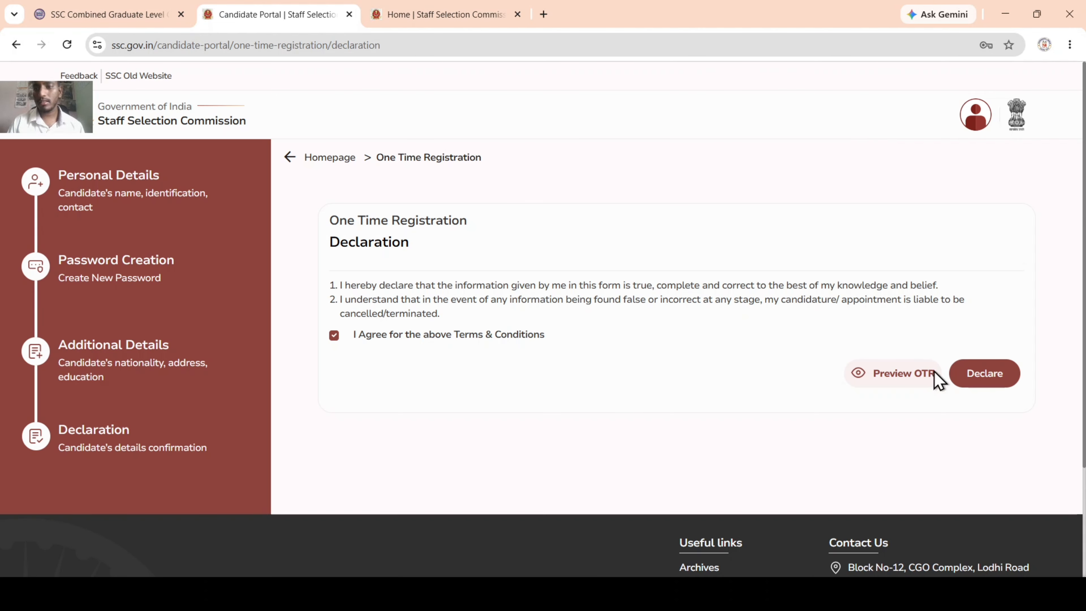
Step: Submit the declaration and acknowledge the success message to reach the dashboard
click(996, 378)
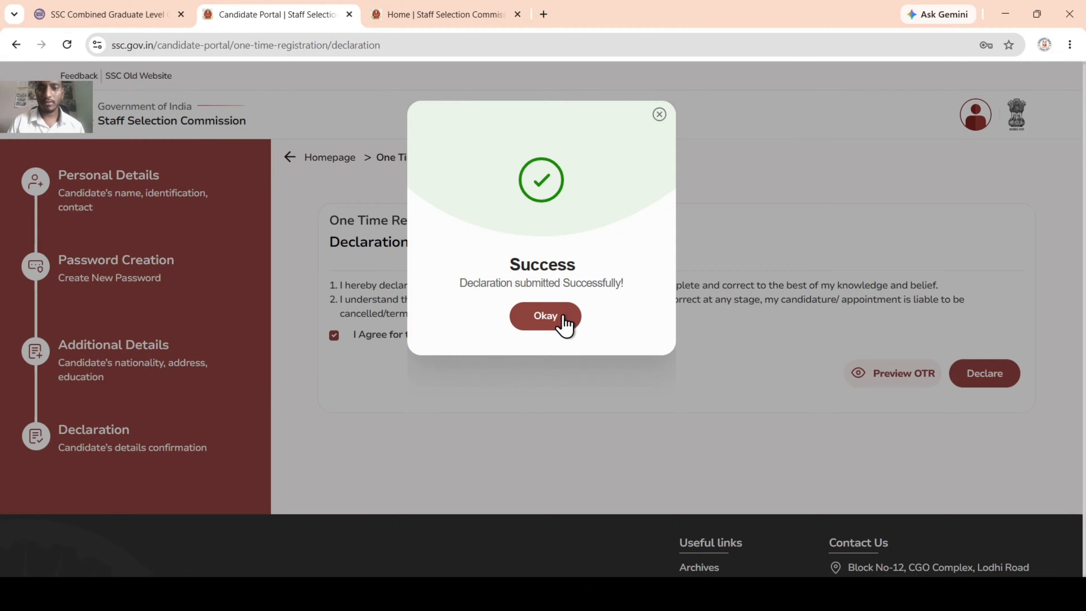
click(564, 325)
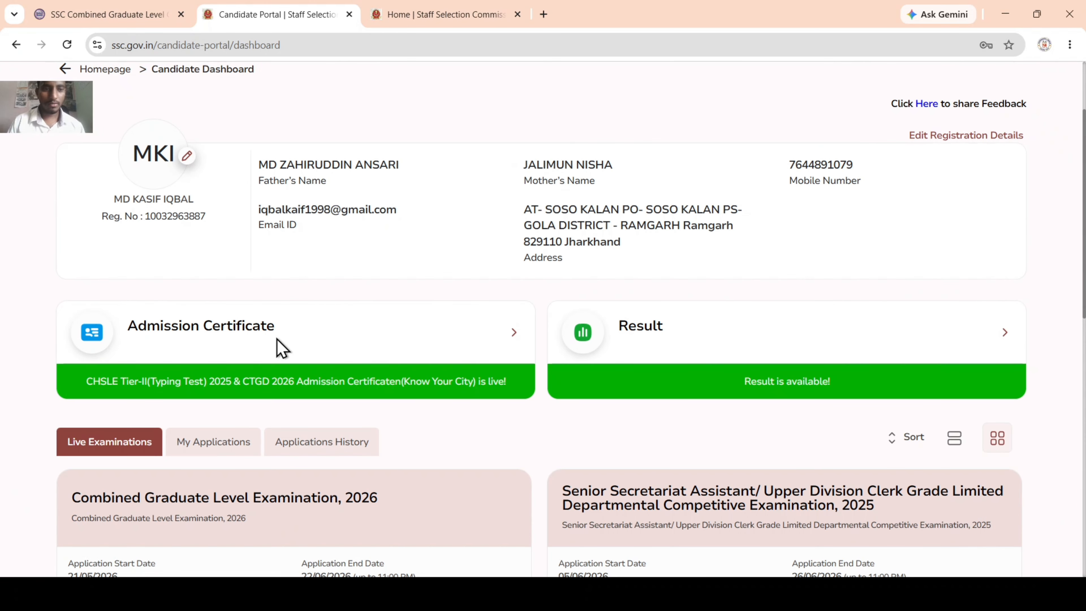
scroll(315, 330, down, 10)
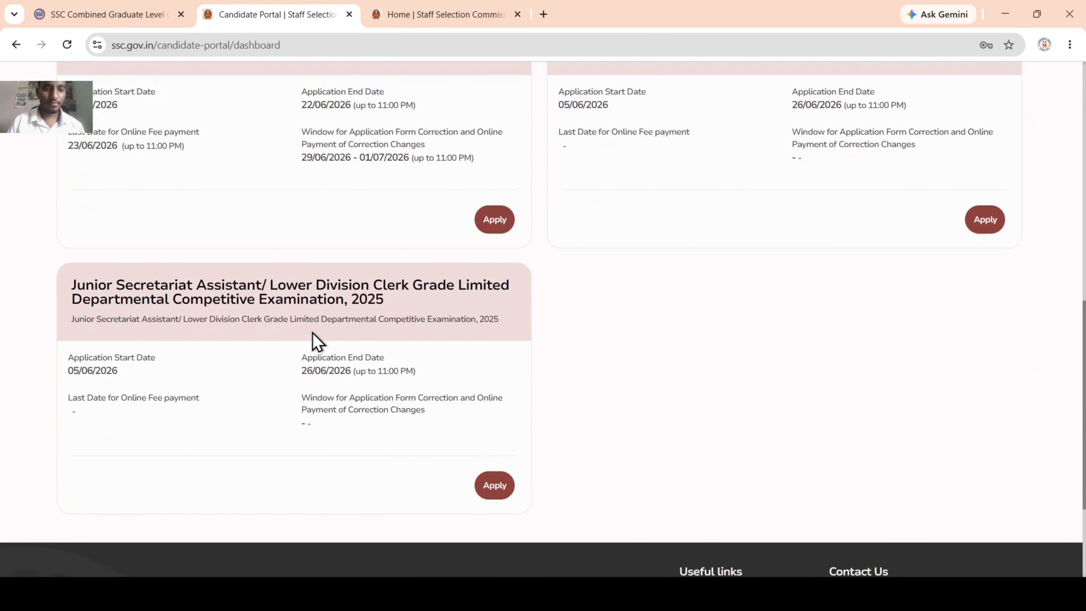
Step: Browse the live examinations and locate the Combined Graduate Level Examination, 2026 card
scroll(312, 333, up, 8)
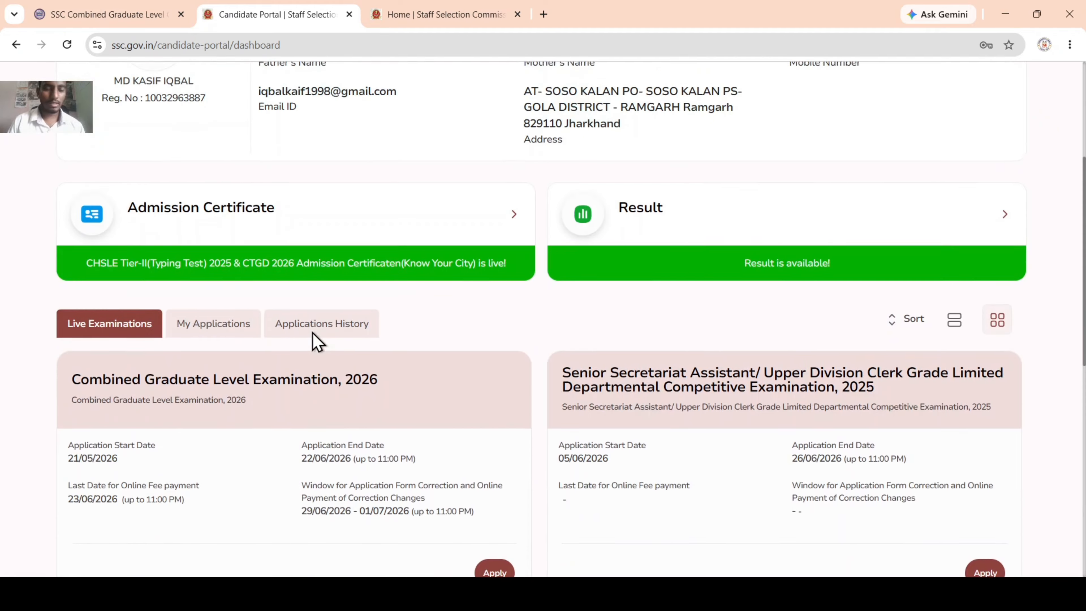
scroll(312, 333, down, 3)
scroll(315, 340, up, 8)
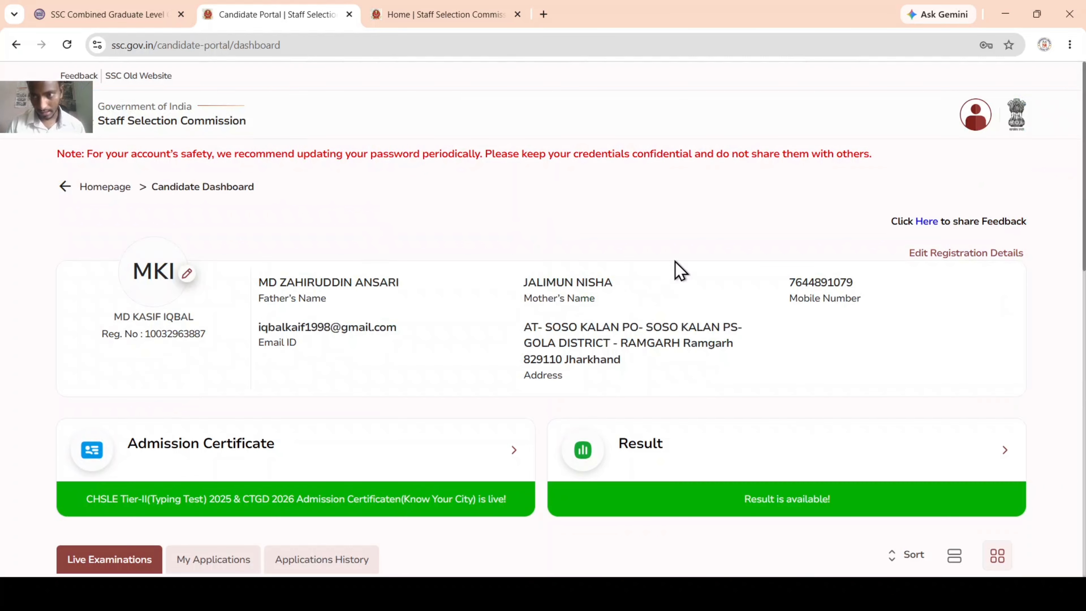
scroll(680, 269, down, 3)
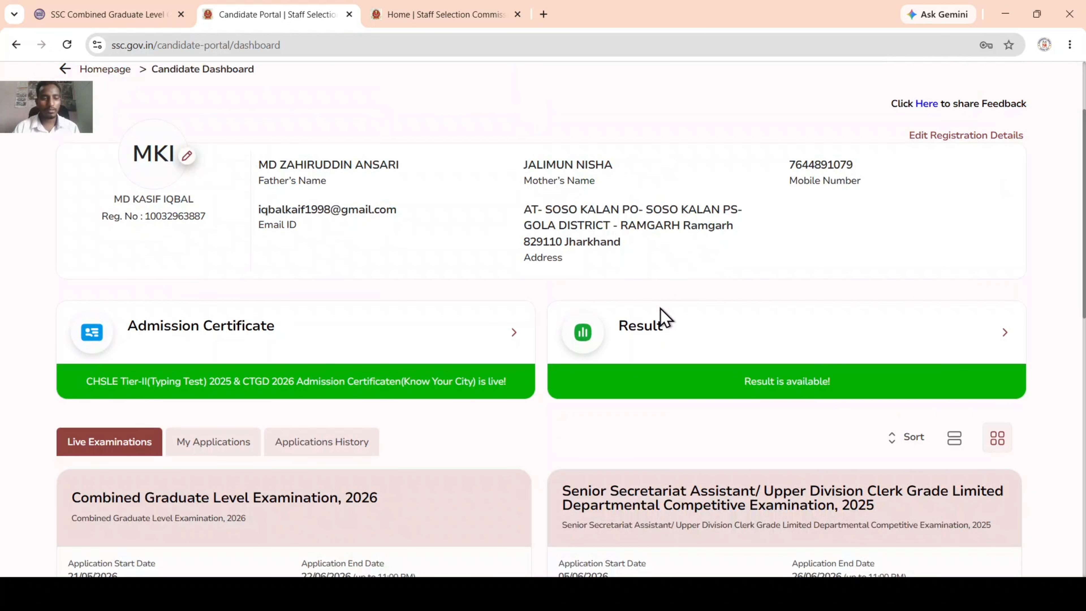
scroll(174, 414, down, 3)
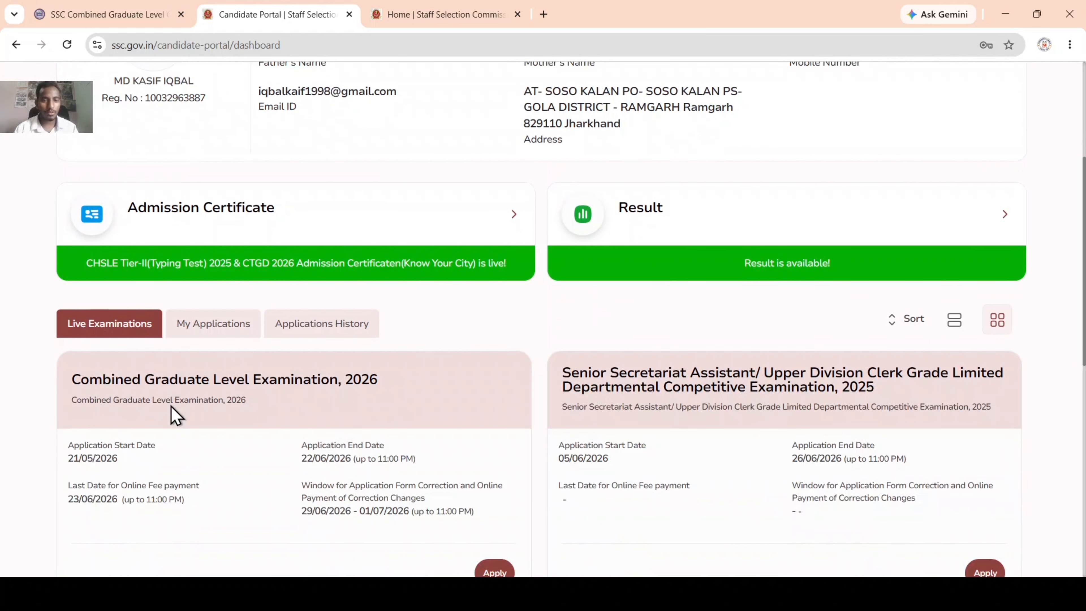
scroll(175, 415, up, 5)
scroll(185, 430, down, 8)
scroll(186, 429, down, 3)
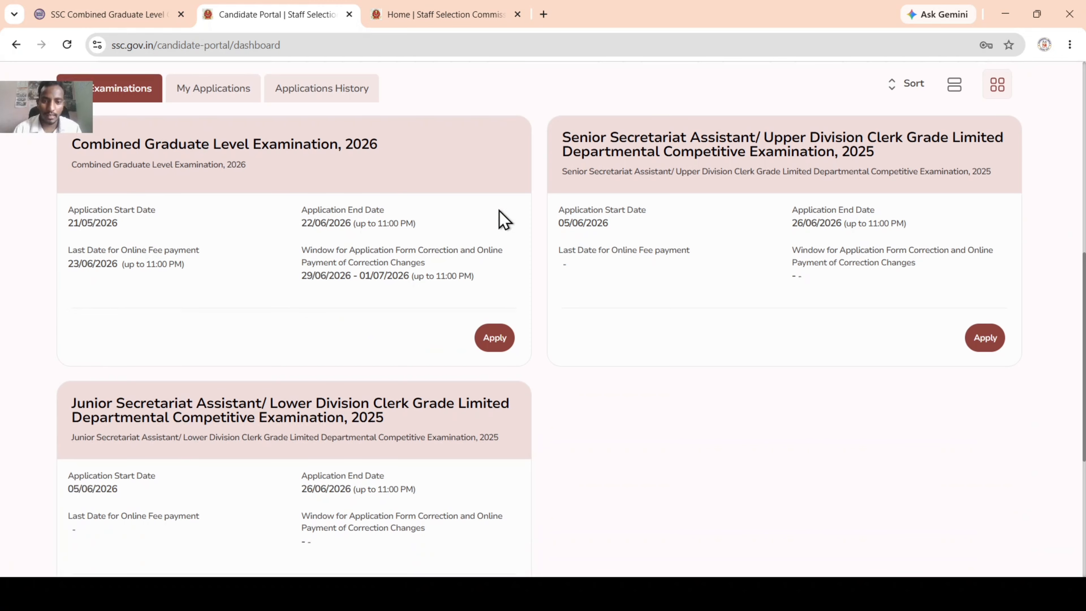
triple_click(131, 150)
click(427, 157)
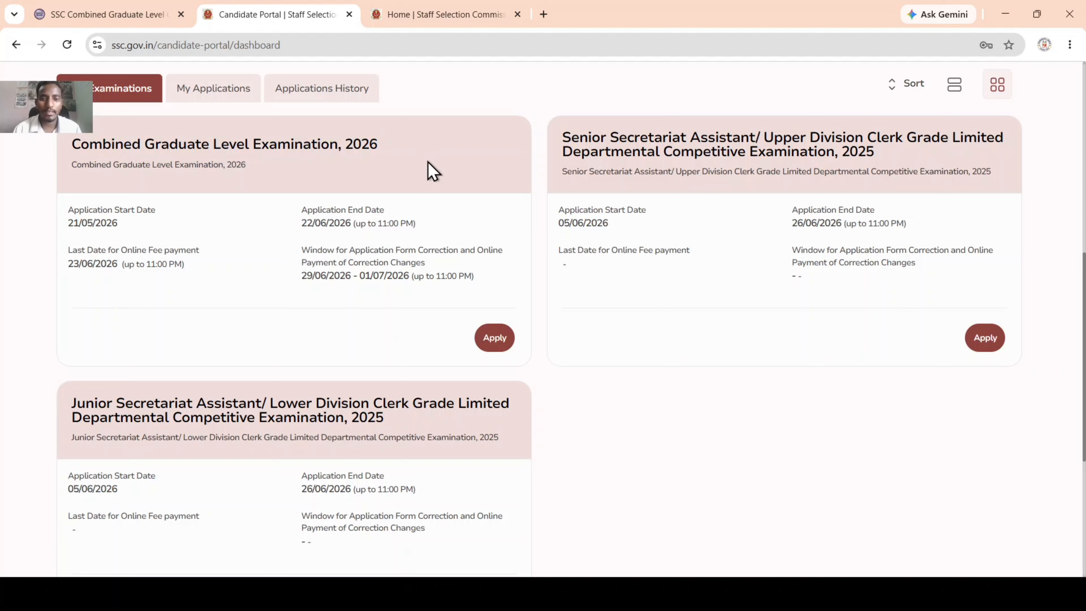
Step: Apply for CGL 2026 and proceed from its instructions to the application form
click(495, 337)
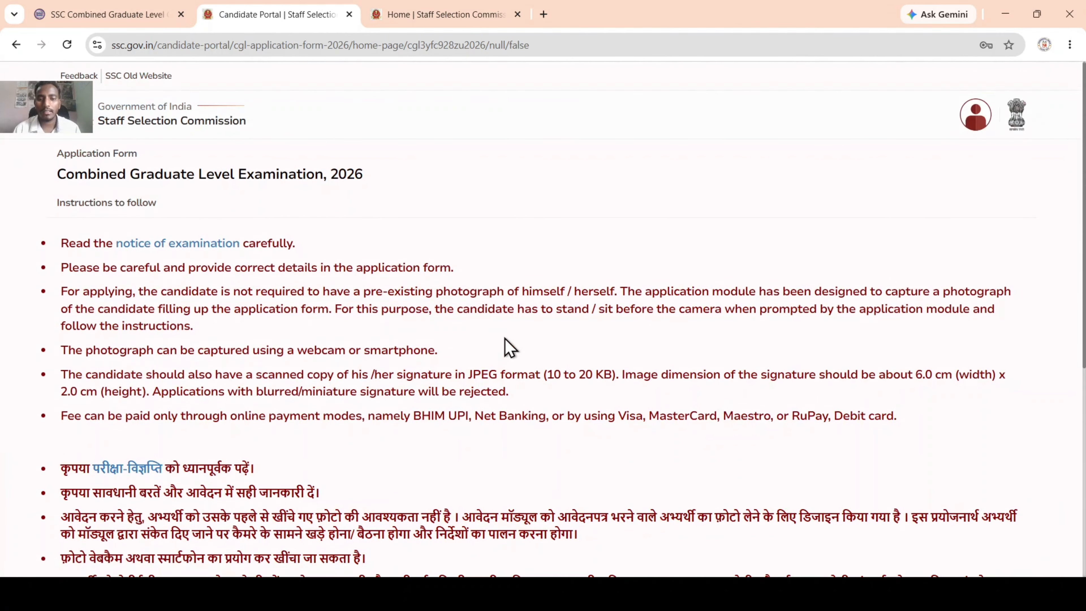
scroll(511, 349, down, 7)
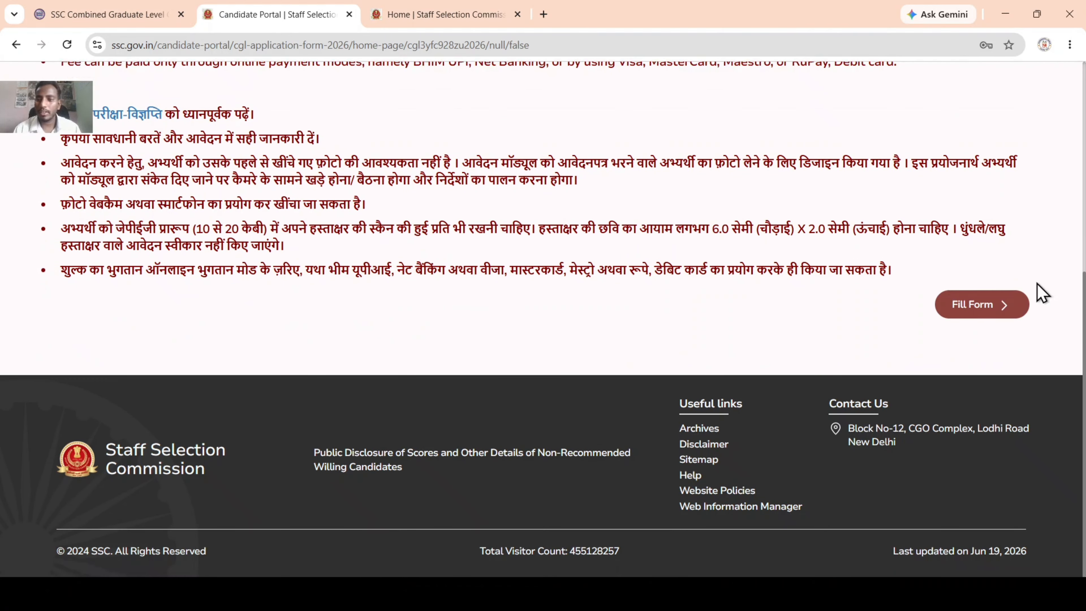
click(983, 305)
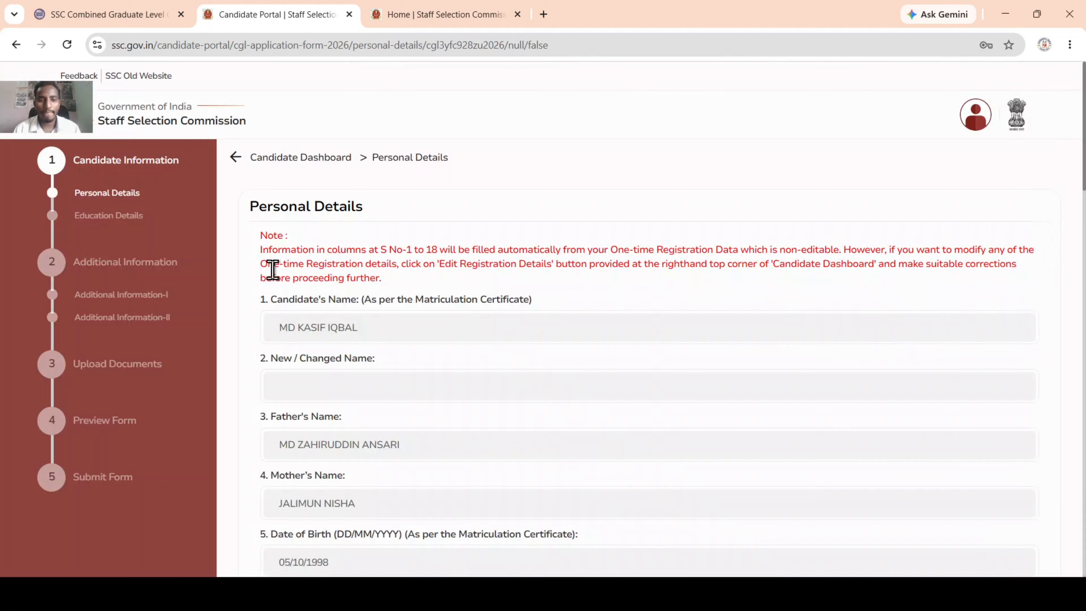
Step: Review the pre-filled Personal Details, save them and confirm the Success dialog
scroll(302, 282, down, 4)
scroll(333, 245, up, 4)
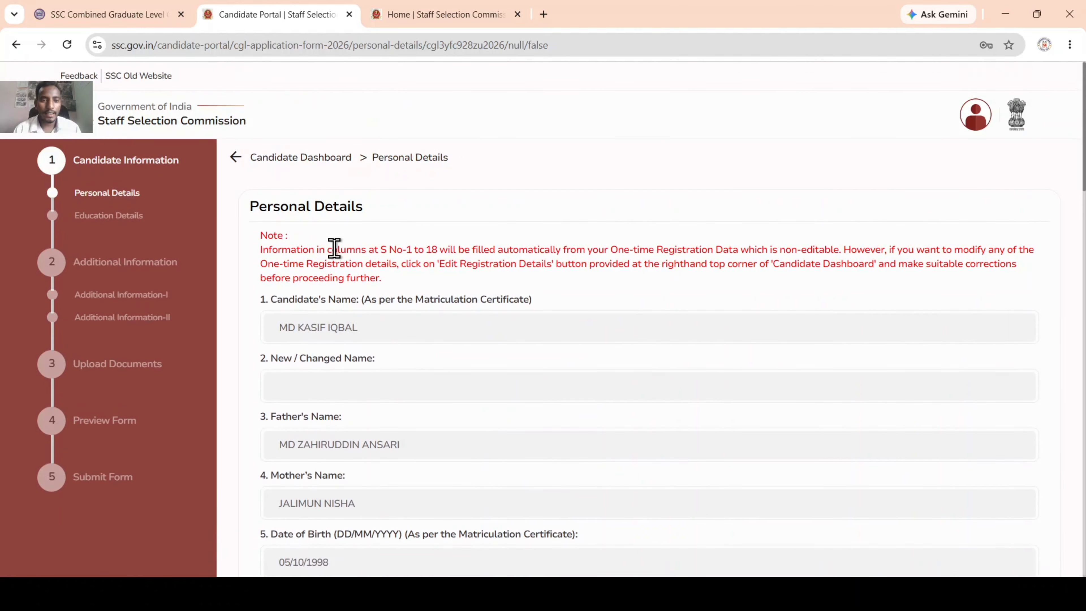
scroll(338, 251, down, 12)
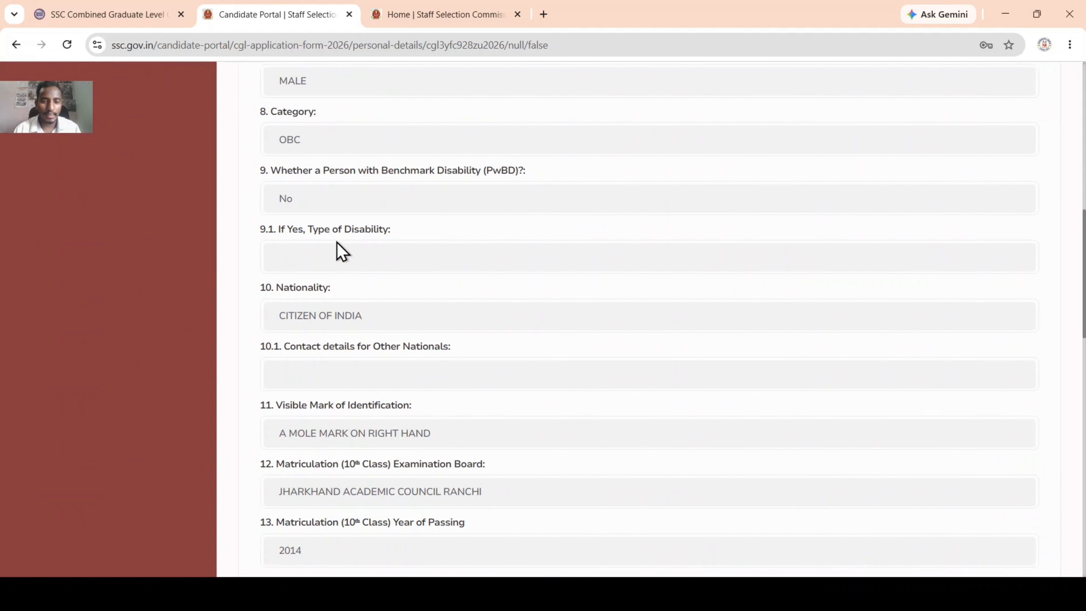
scroll(338, 250, down, 10)
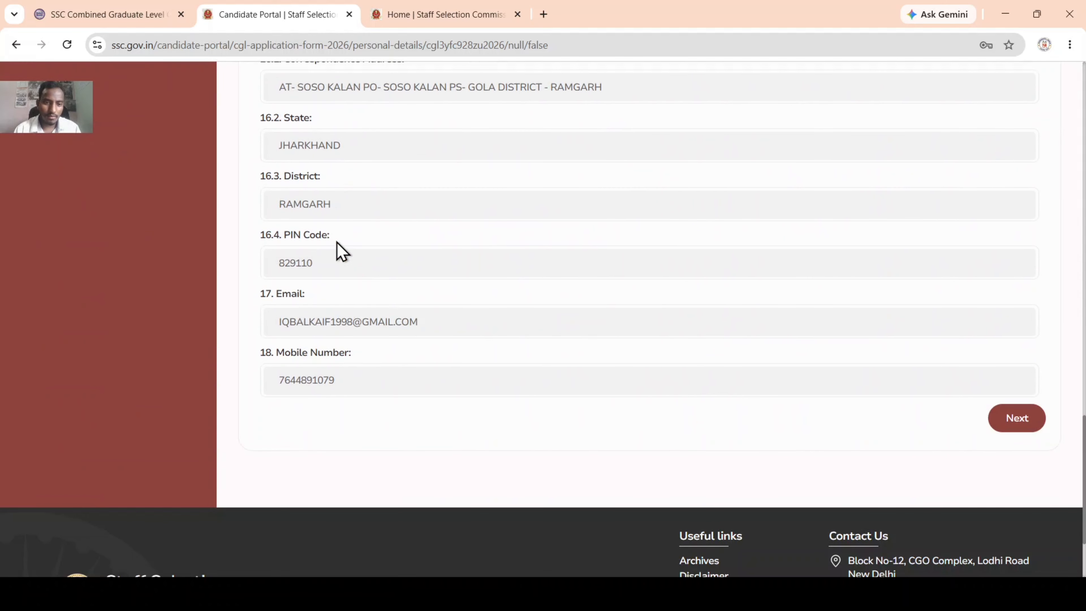
scroll(339, 252, down, 3)
click(1035, 287)
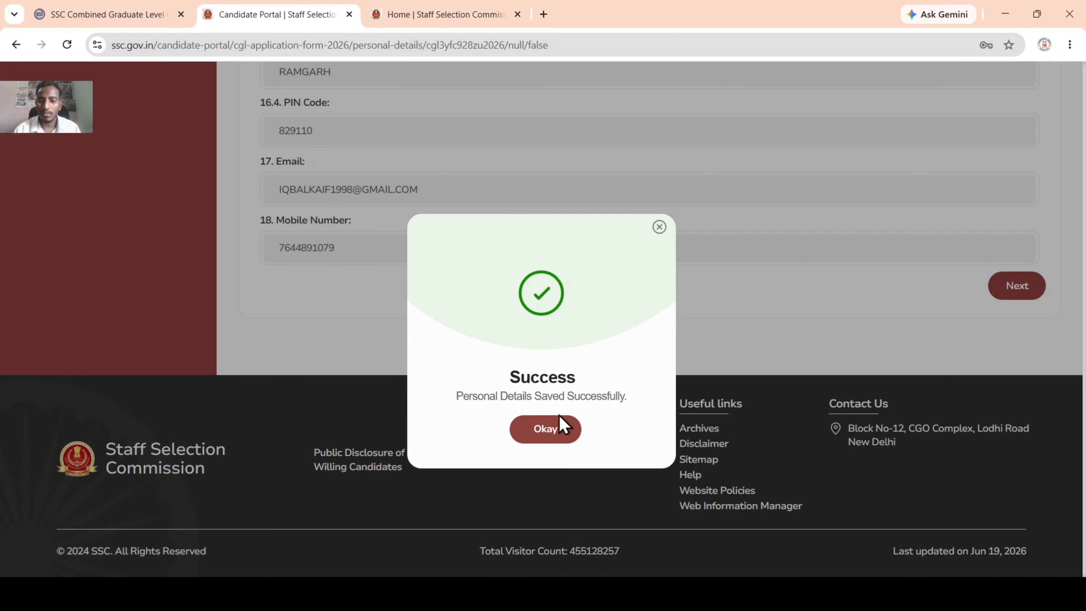
click(560, 429)
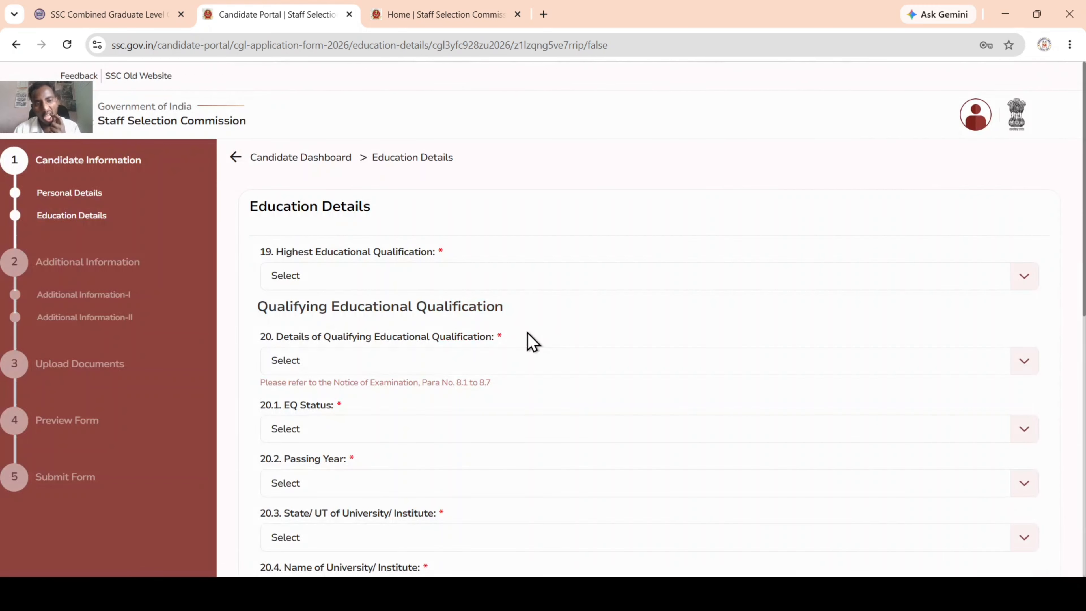
Step: Set highest and qualifying qualification to Graduation with EQ status Passed
click(391, 275)
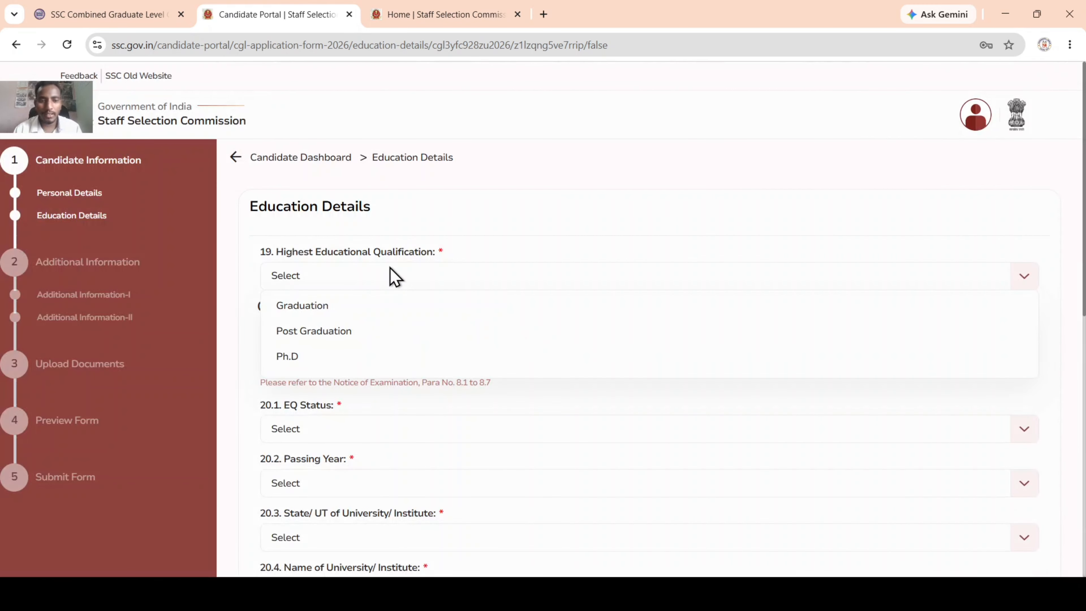
click(365, 306)
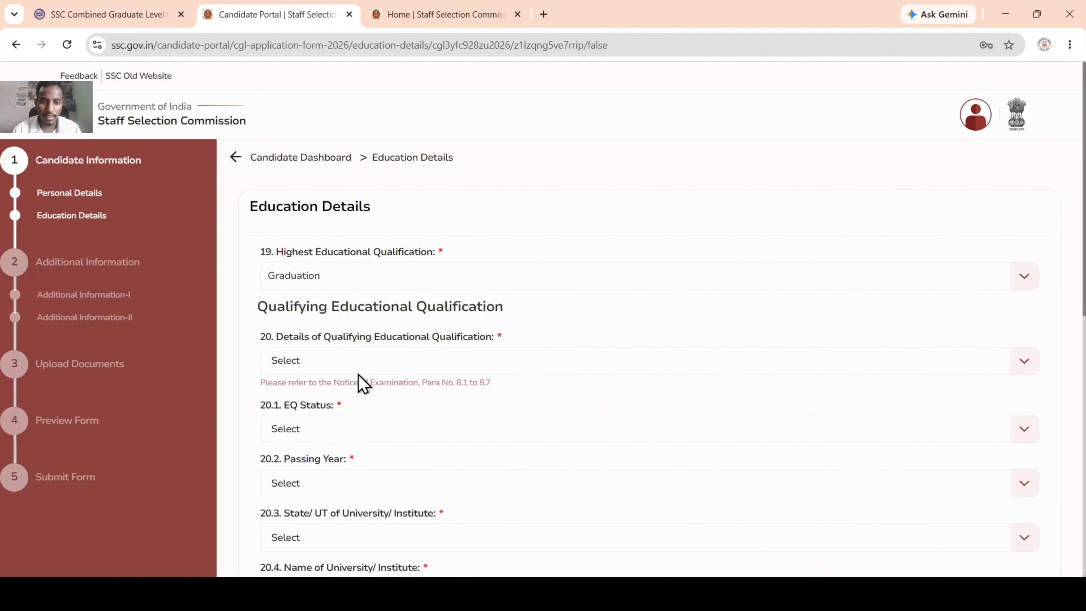
scroll(357, 374, down, 3)
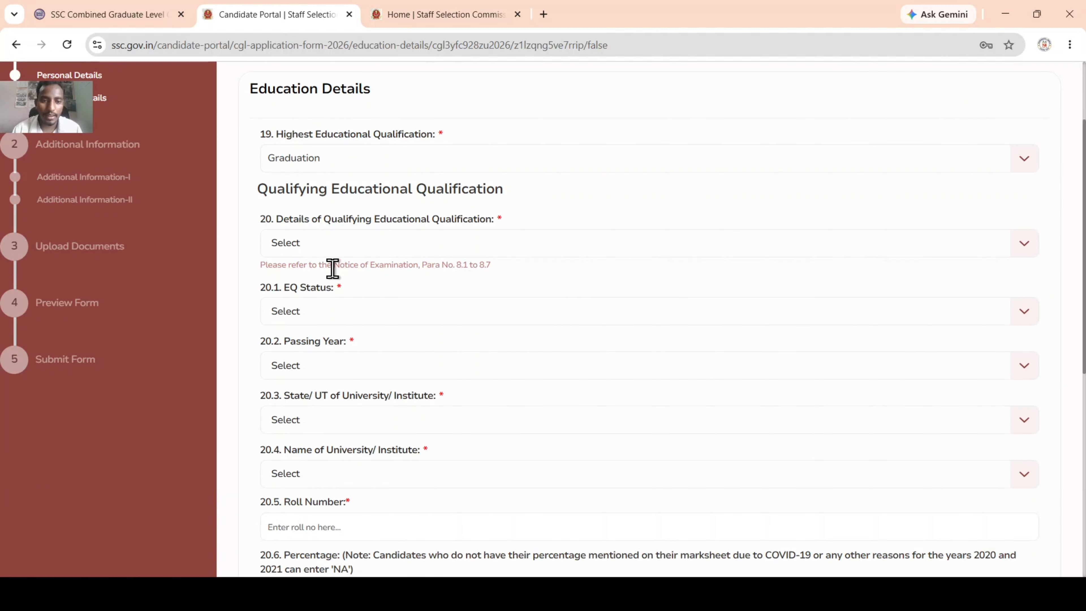
click(406, 249)
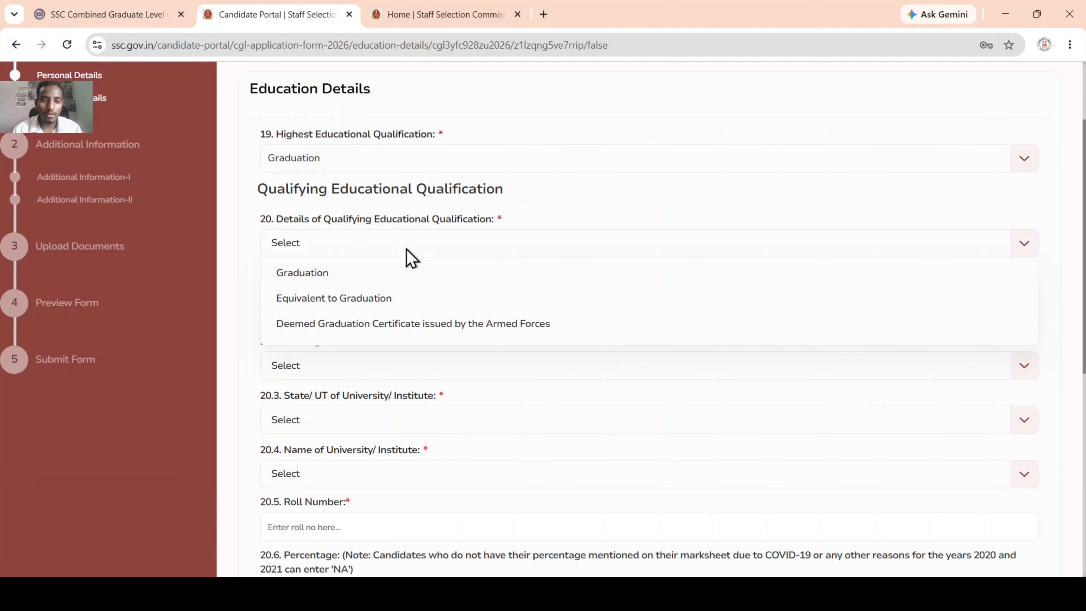
click(339, 276)
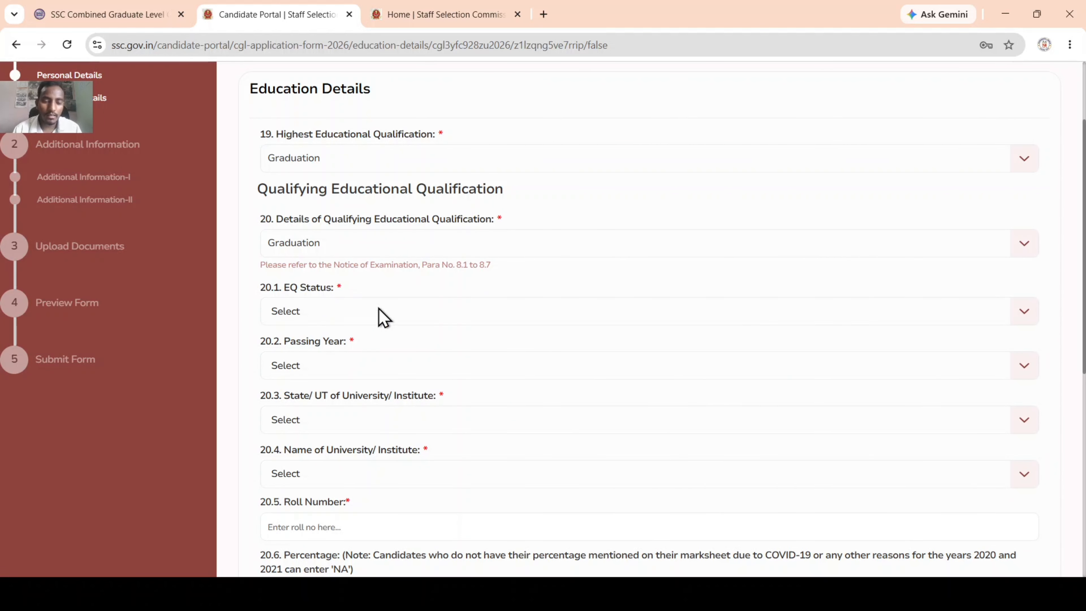
click(369, 318)
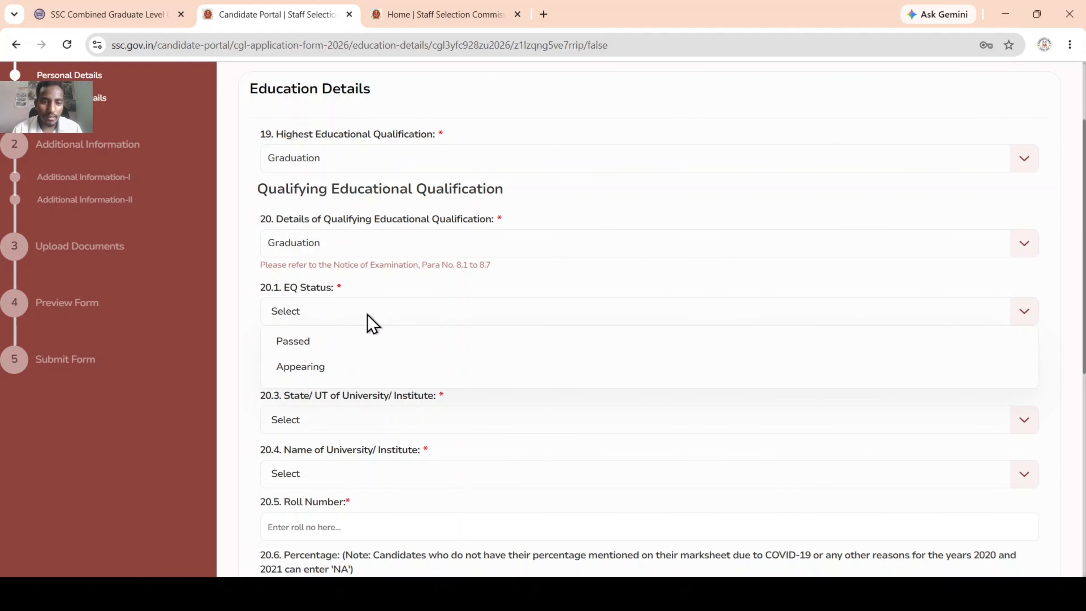
click(332, 352)
scroll(330, 368, down, 3)
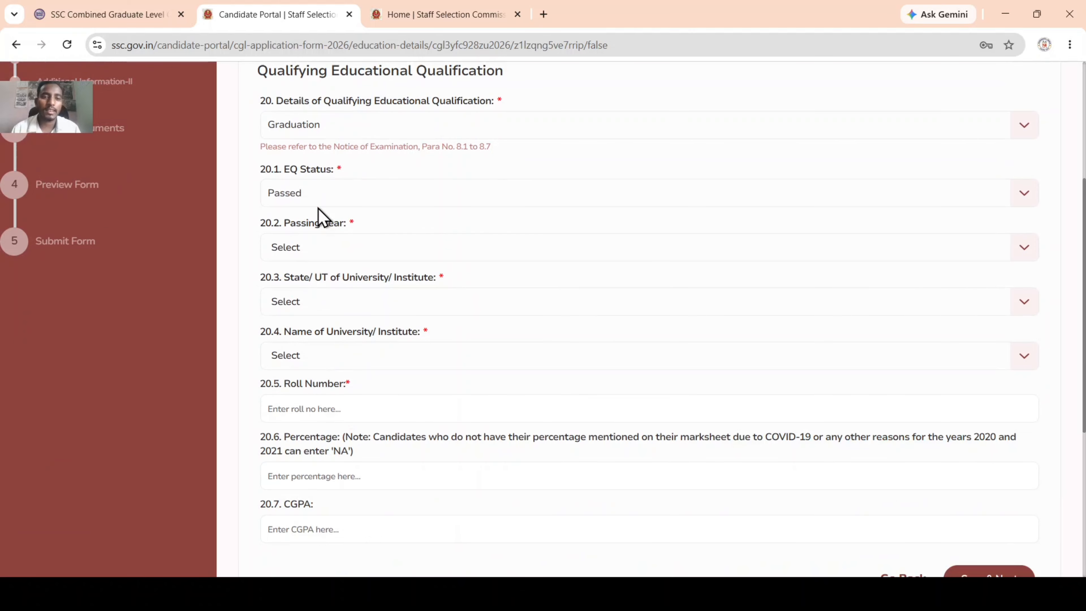
Step: Choose passing year 2021 and VINOBA BHAVE UNIVERSITY in Jharkhand as the institute
click(306, 252)
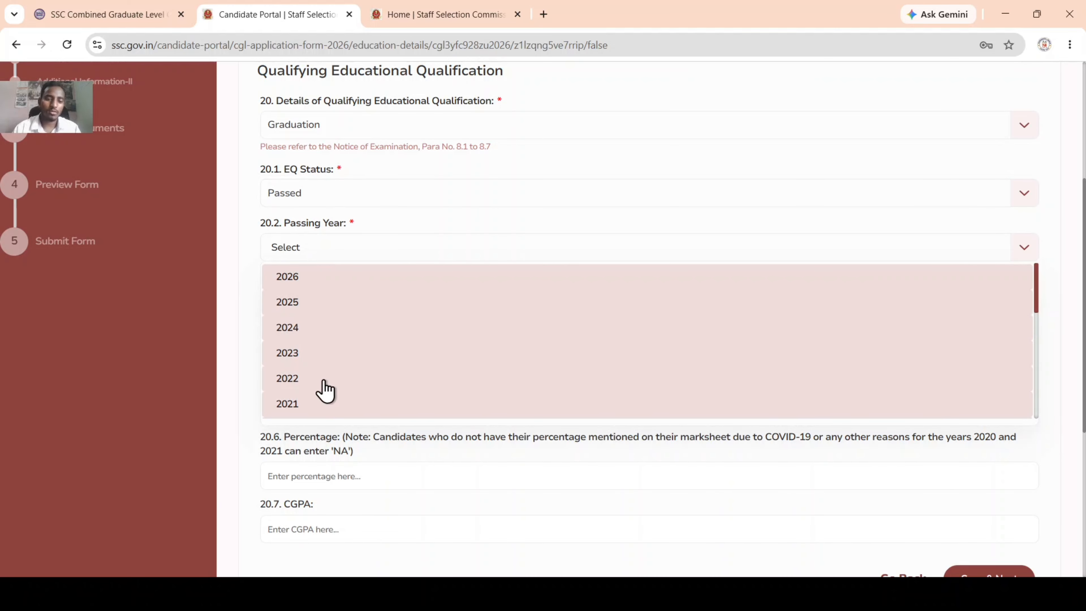
click(286, 407)
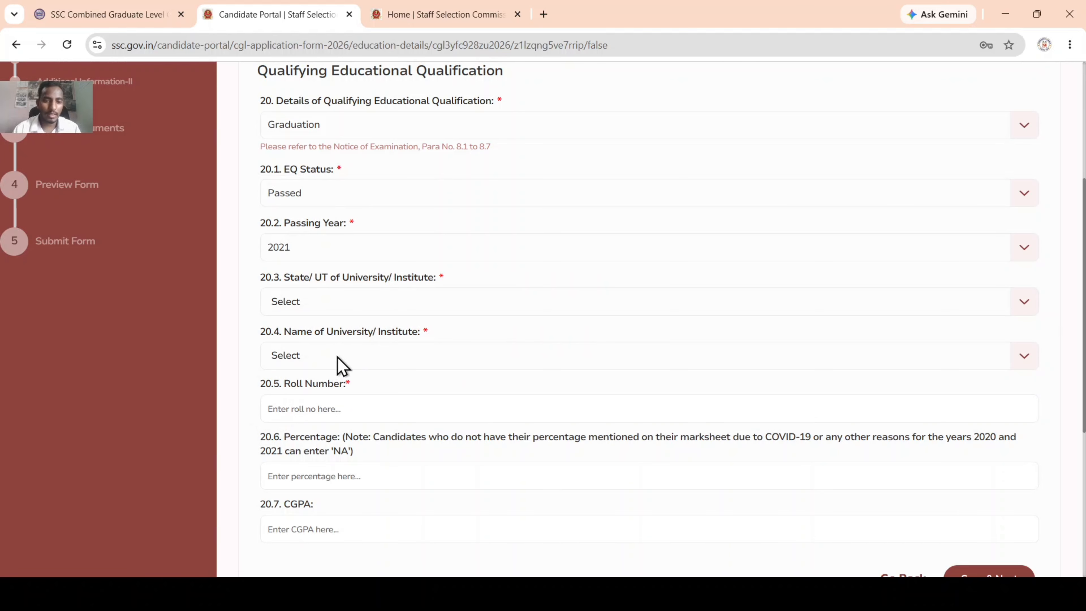
click(346, 306)
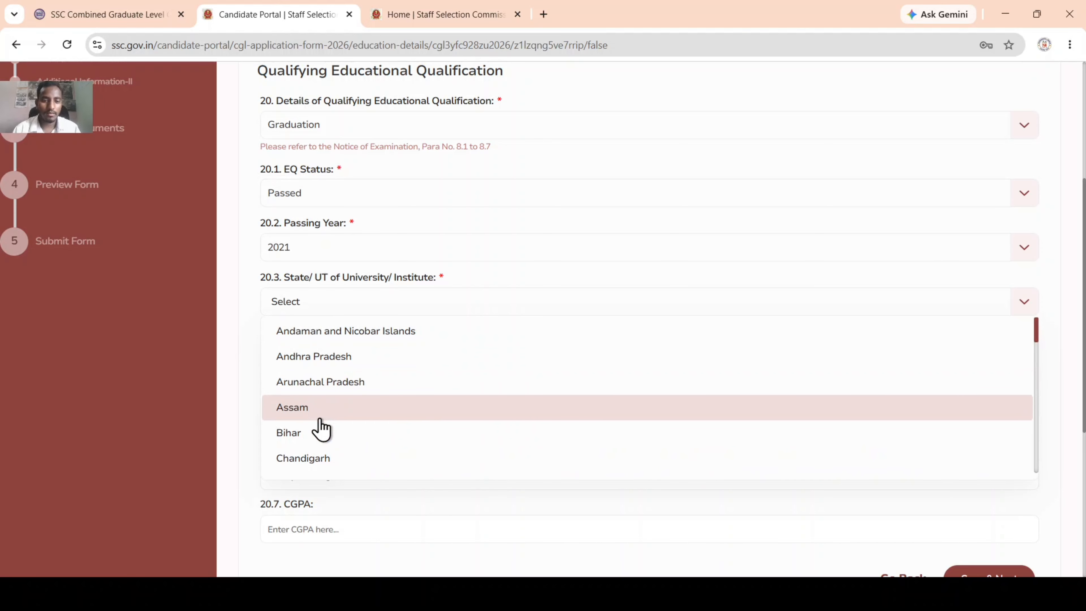
scroll(321, 432, down, 3)
scroll(320, 426, down, 4)
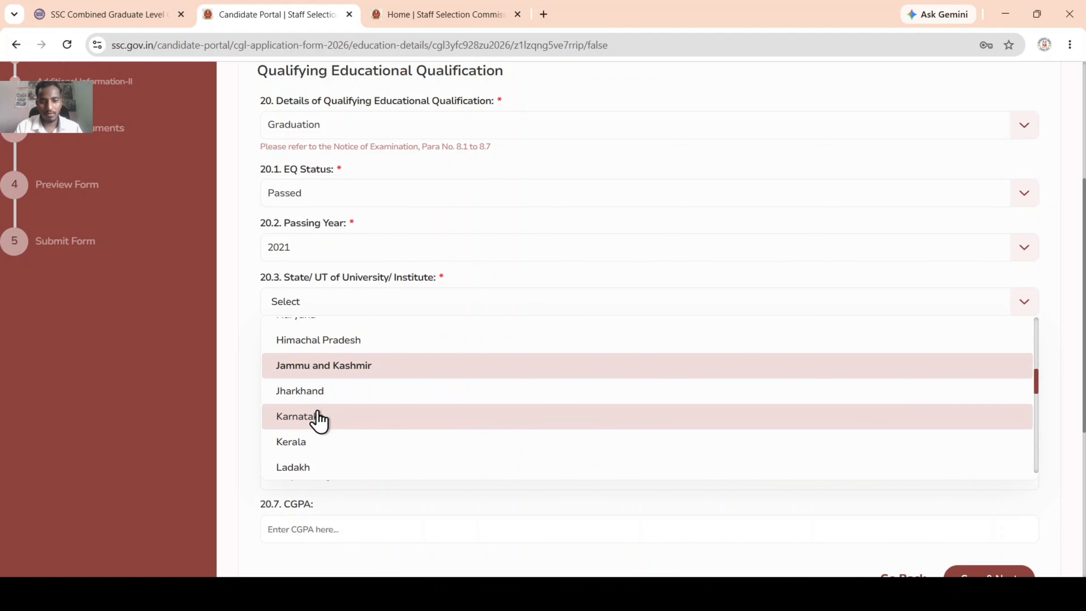
click(364, 391)
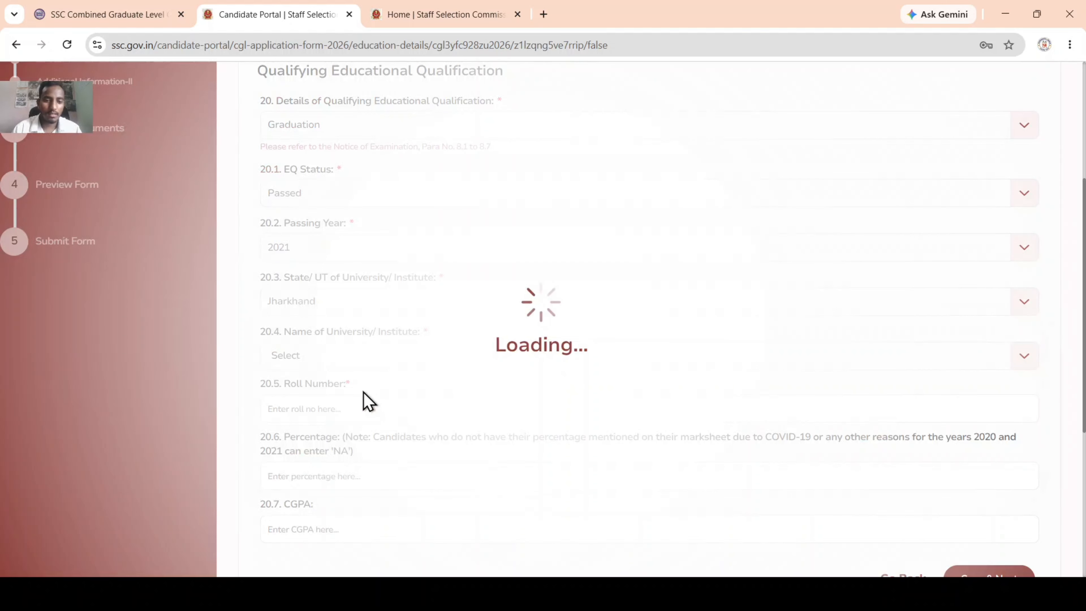
scroll(358, 406, down, 3)
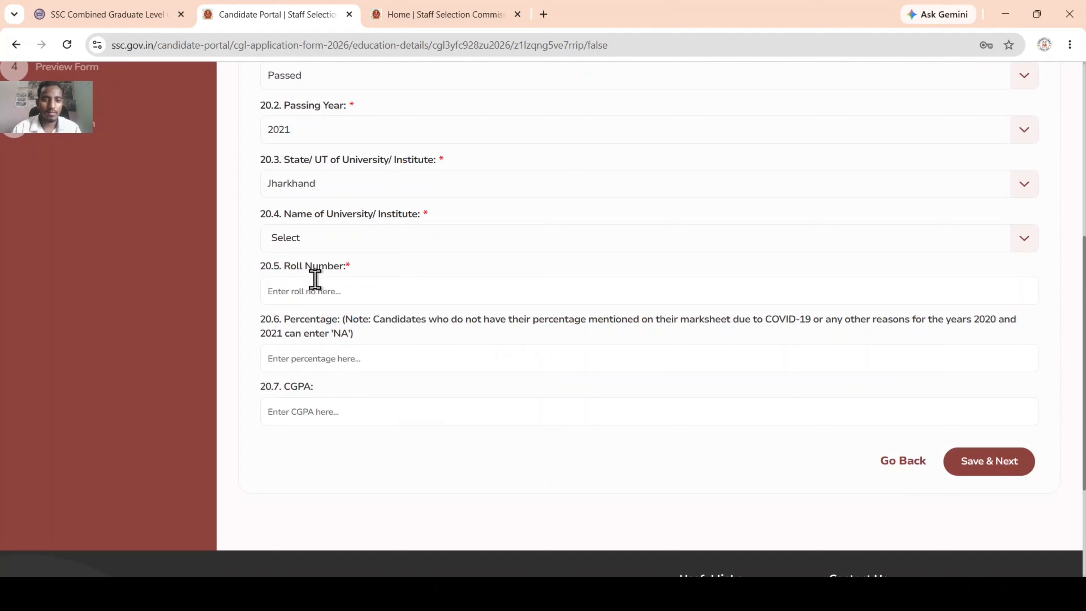
click(319, 238)
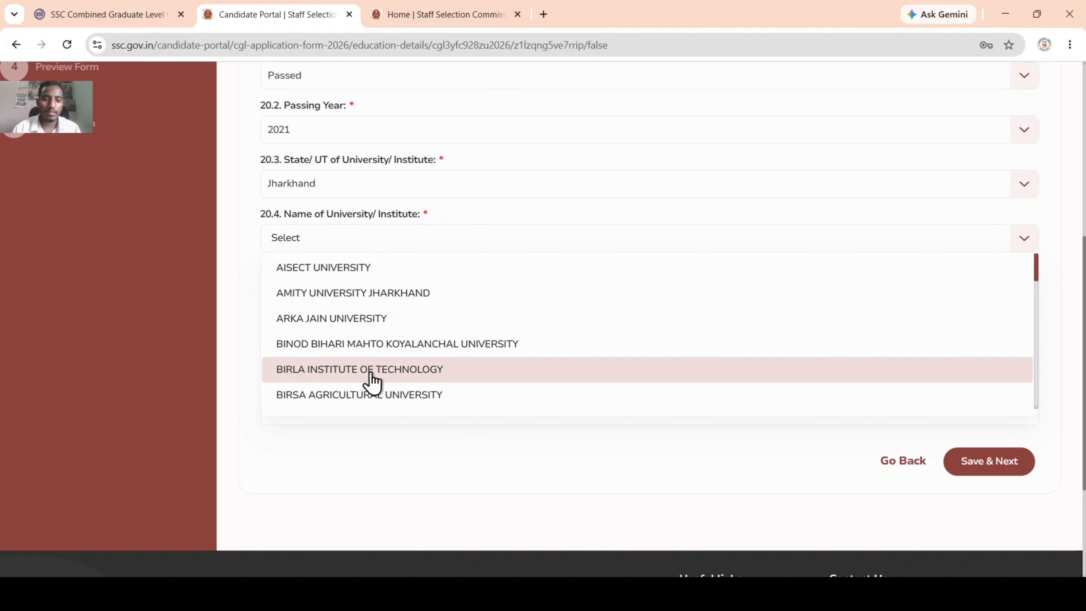
scroll(371, 383, down, 5)
scroll(370, 398, down, 8)
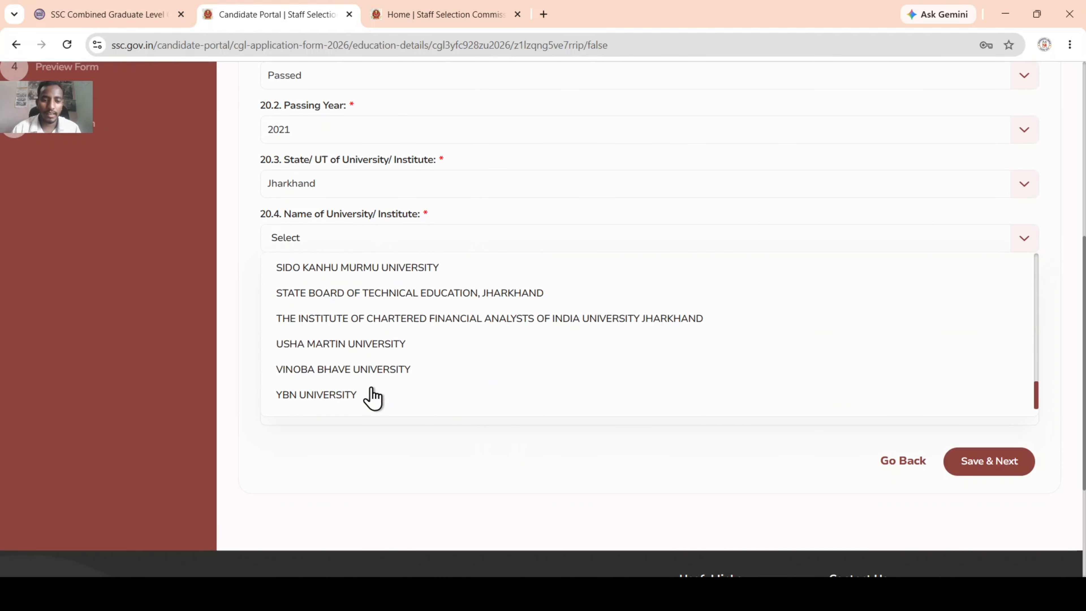
click(359, 368)
Step: Enter the roll number and 52 percent, then save the education details
click(329, 284)
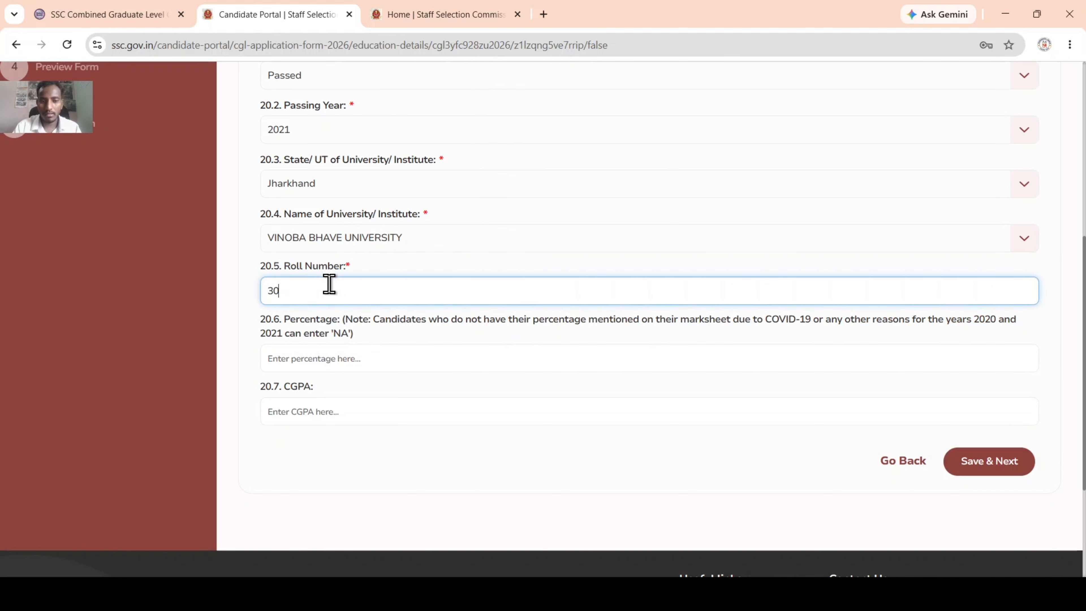
click(367, 358)
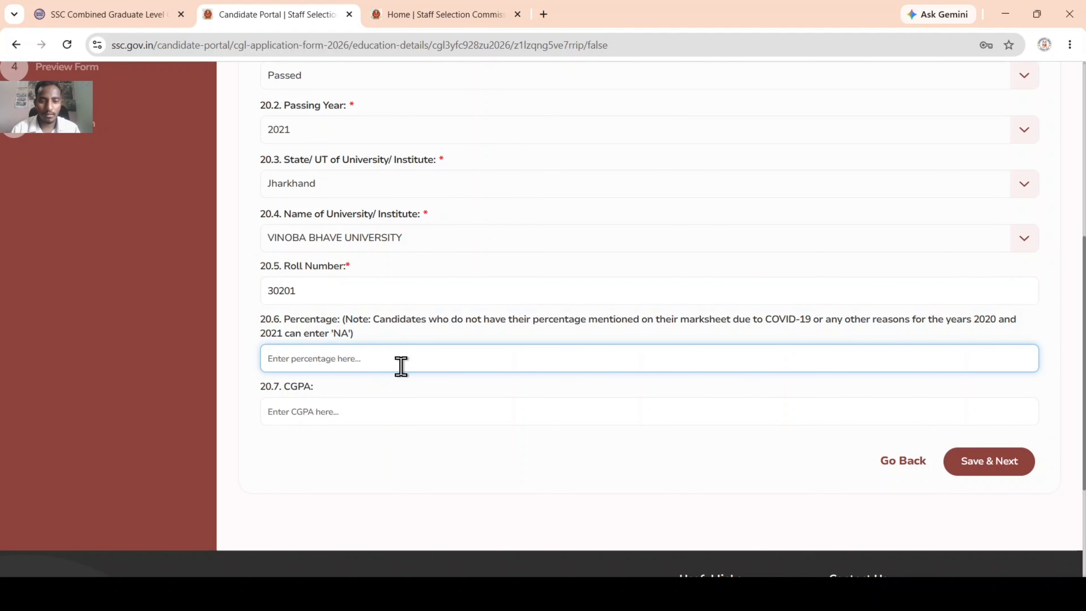
text(40)
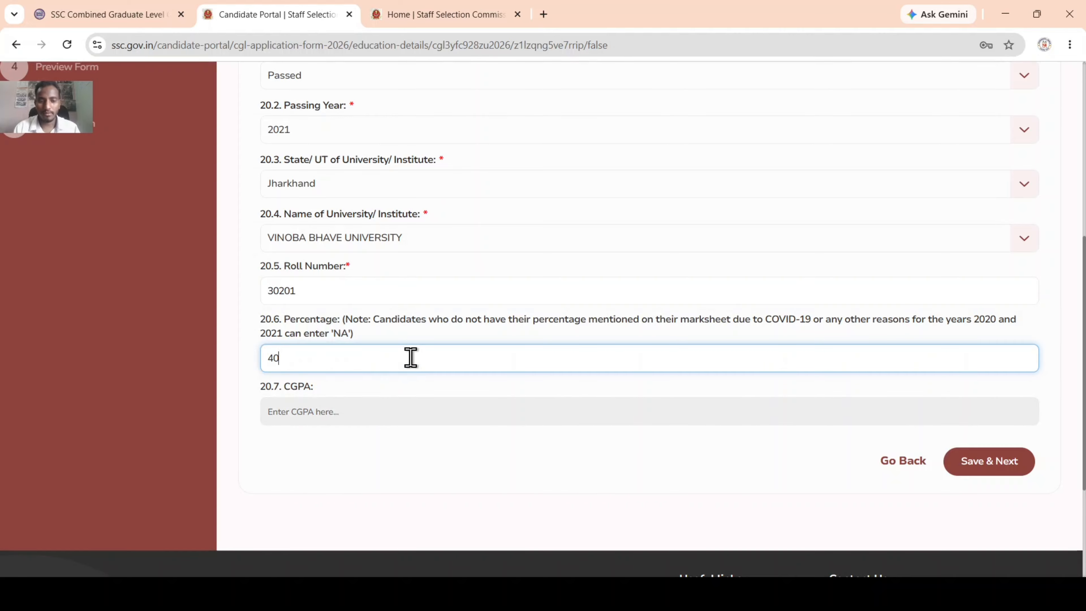
key(BackSpace)
text(52)
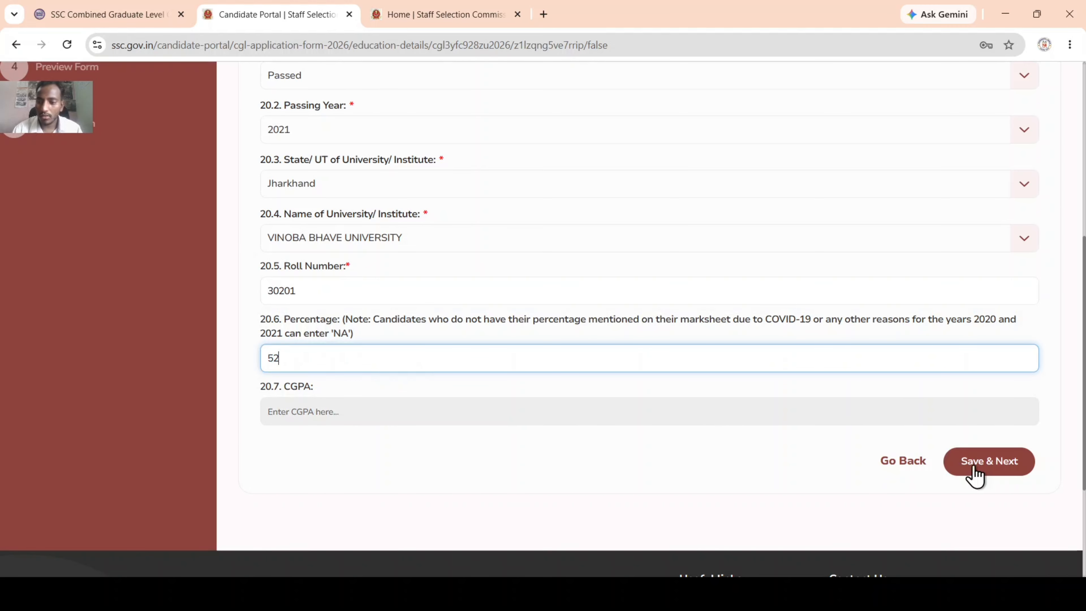
click(987, 463)
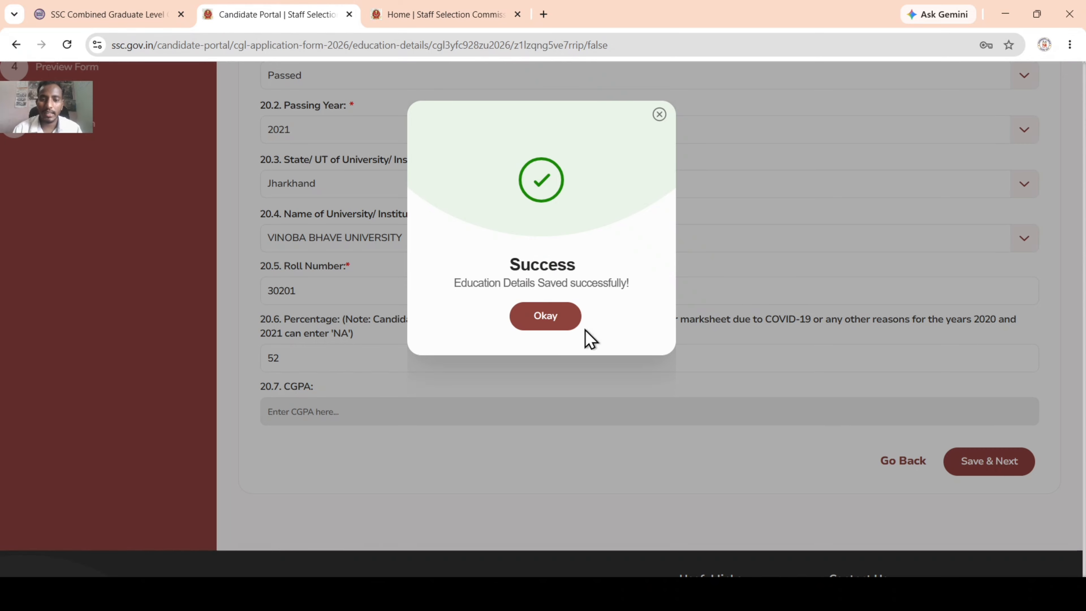
Step: Answer No to ex-servicemen (Q21) and age relaxation (Q22), then save Additional Information-I
click(547, 313)
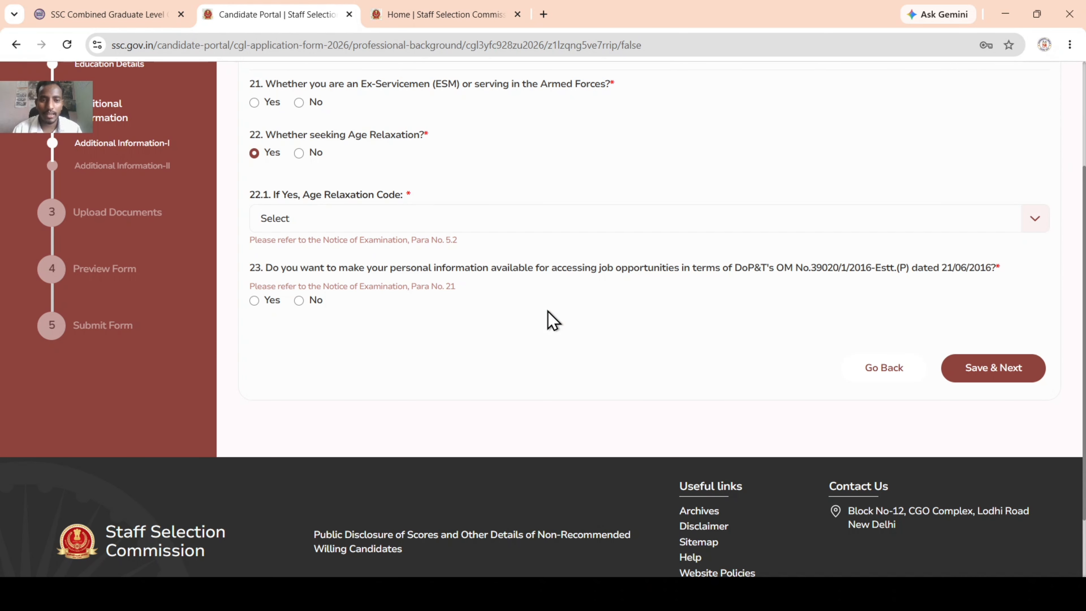
scroll(470, 303, up, 4)
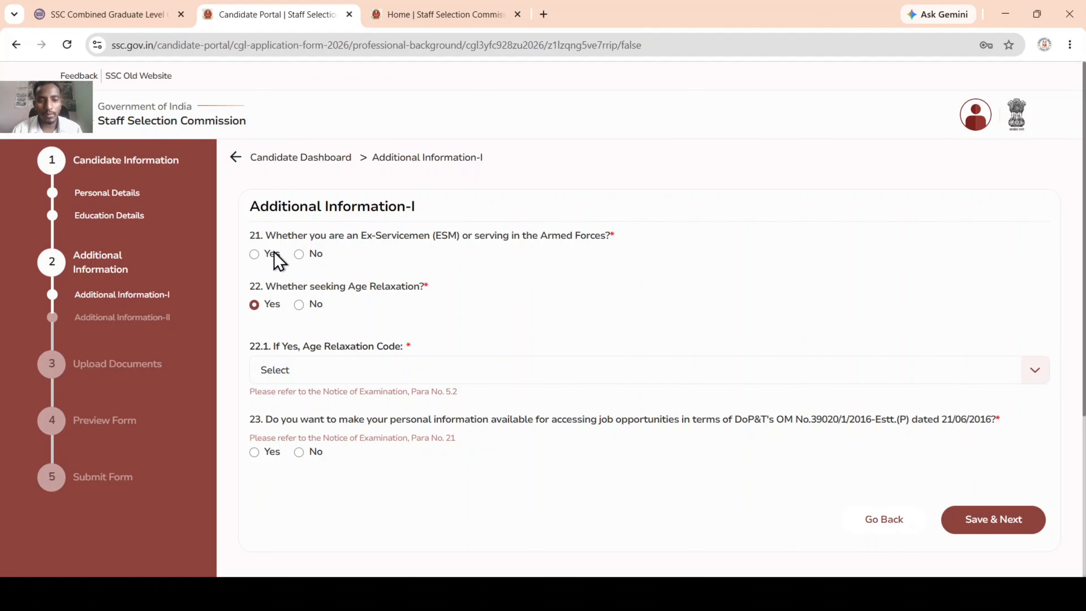
click(300, 254)
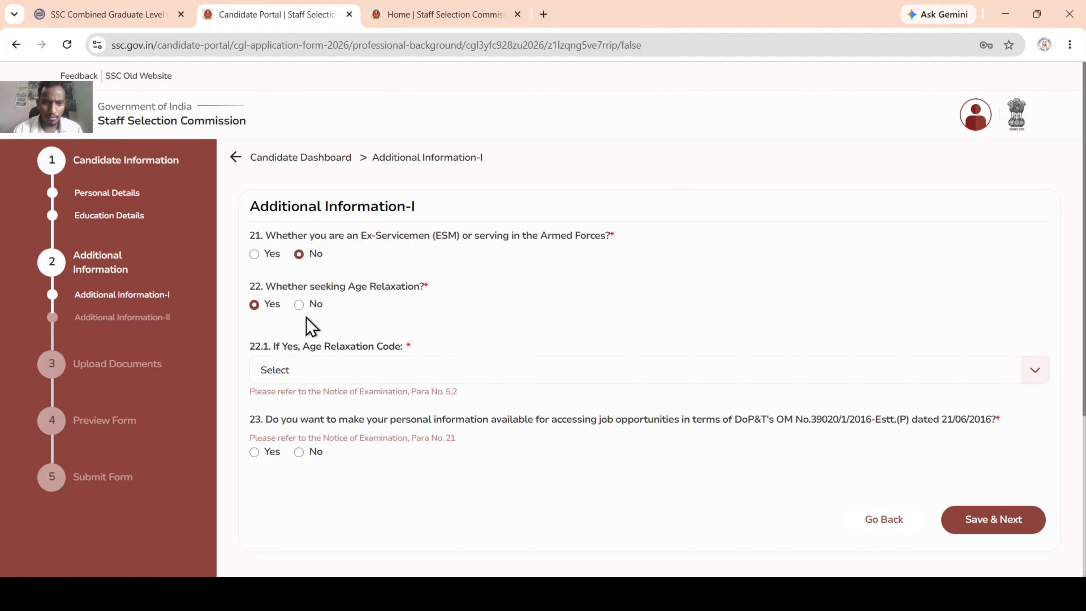
click(299, 305)
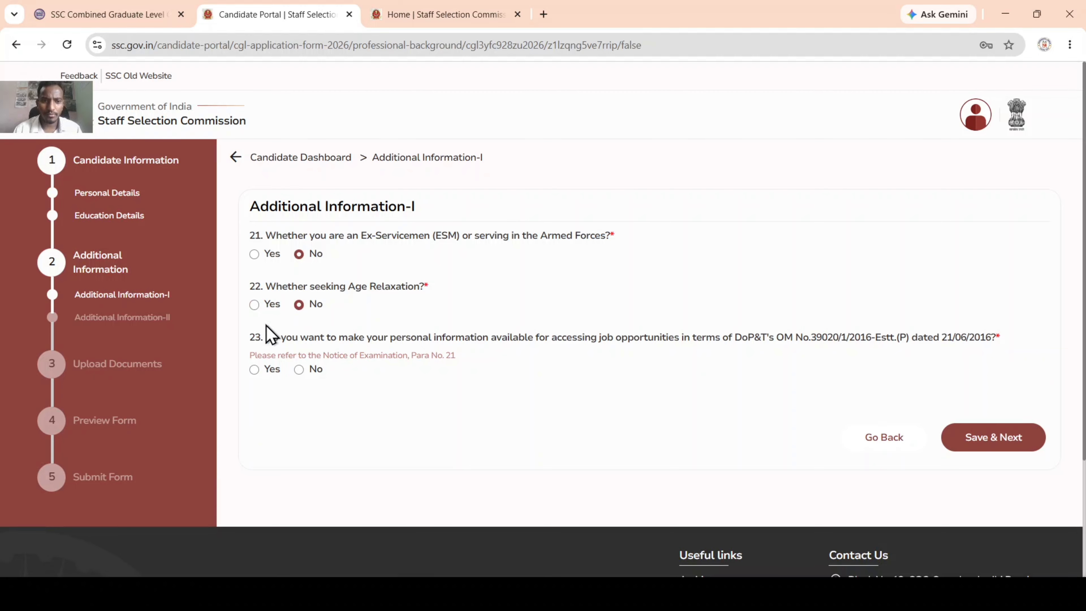
scroll(278, 400, down, 2)
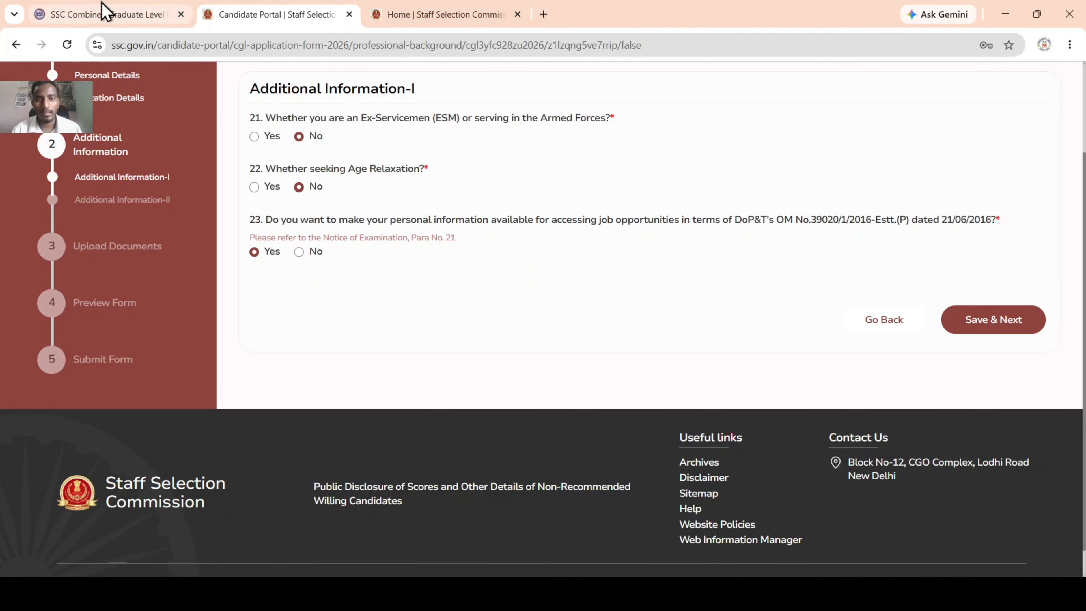
click(976, 325)
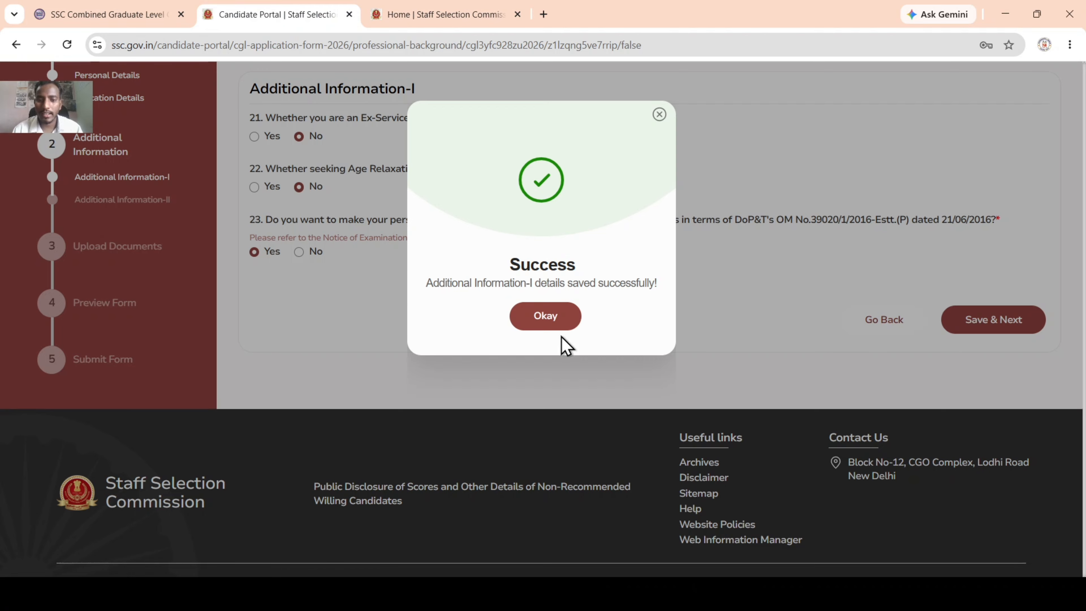
click(544, 316)
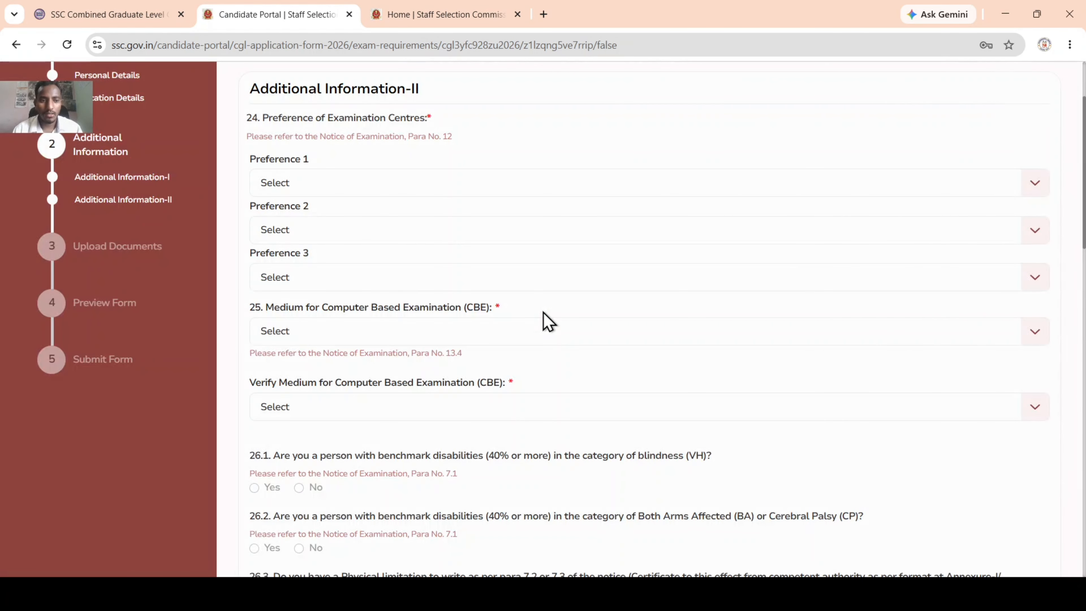
Step: Choose exam centre preferences CR-Agra (3001), CR-Lucknow (3010) and CR-Patna (3206)
click(317, 188)
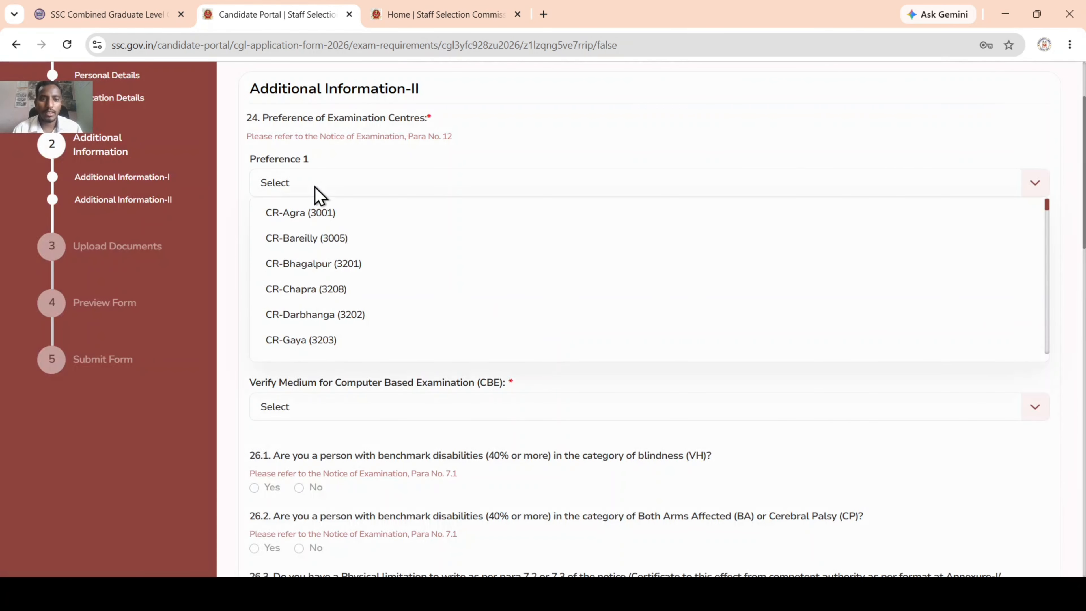
click(330, 136)
scroll(330, 136, up, 3)
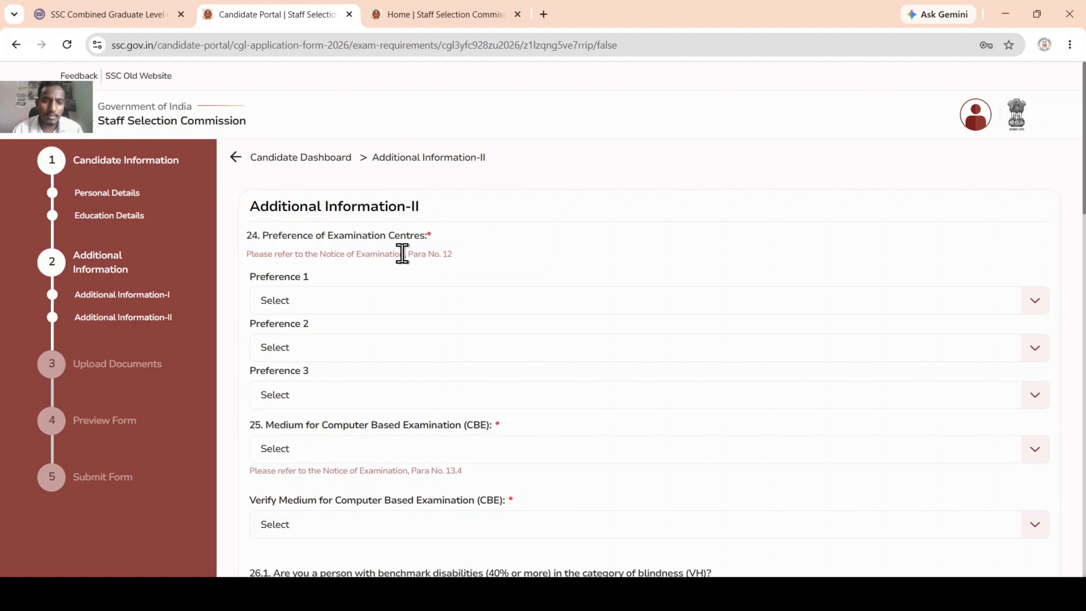
scroll(347, 293, down, 3)
click(293, 187)
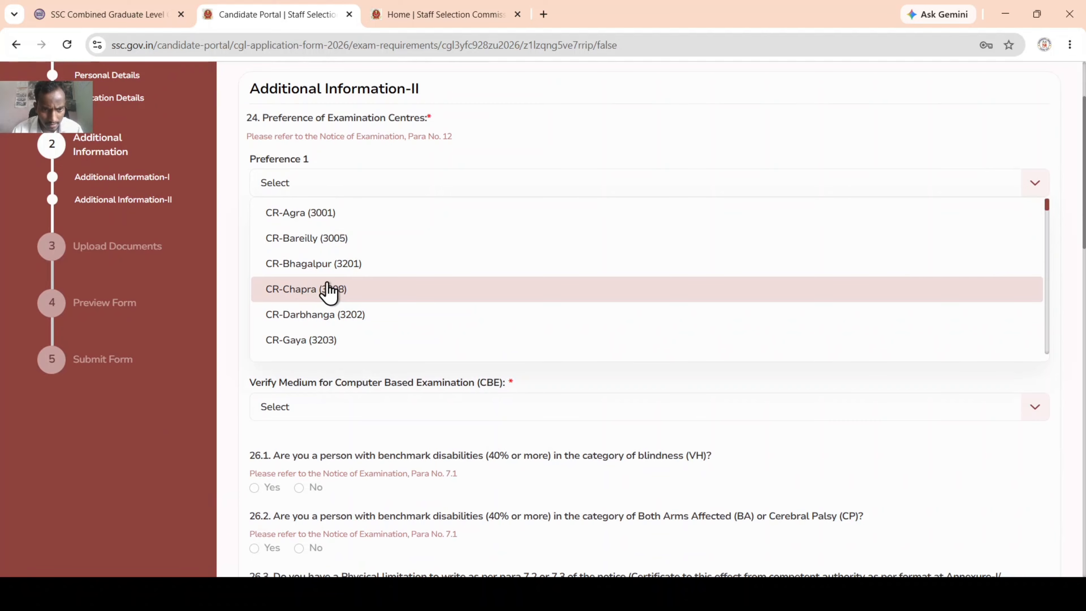
scroll(329, 292, up, 1)
scroll(328, 291, down, 3)
scroll(327, 291, up, 2)
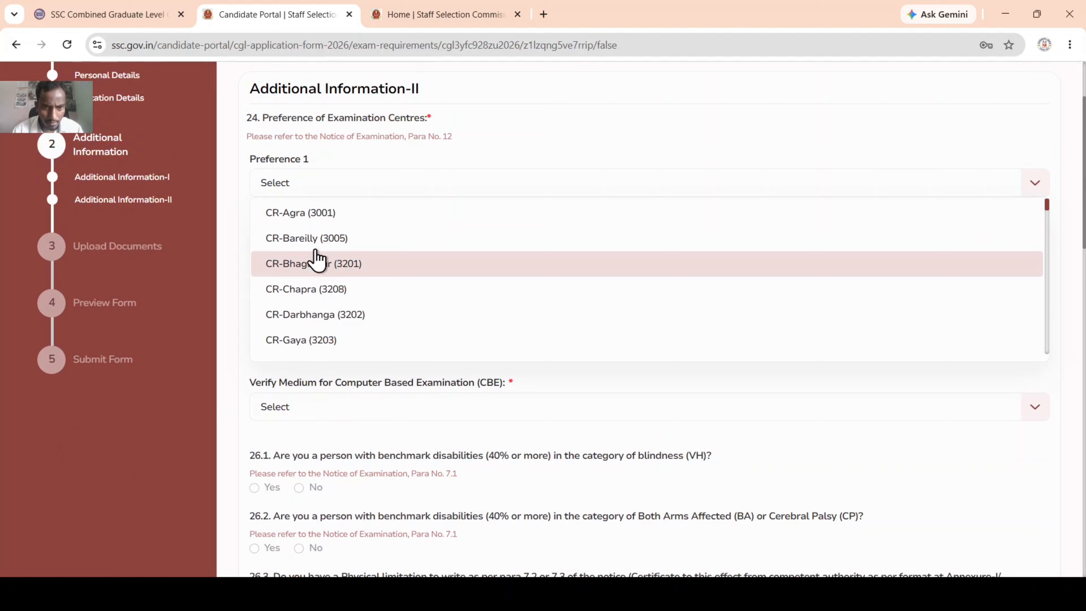
click(319, 214)
click(322, 233)
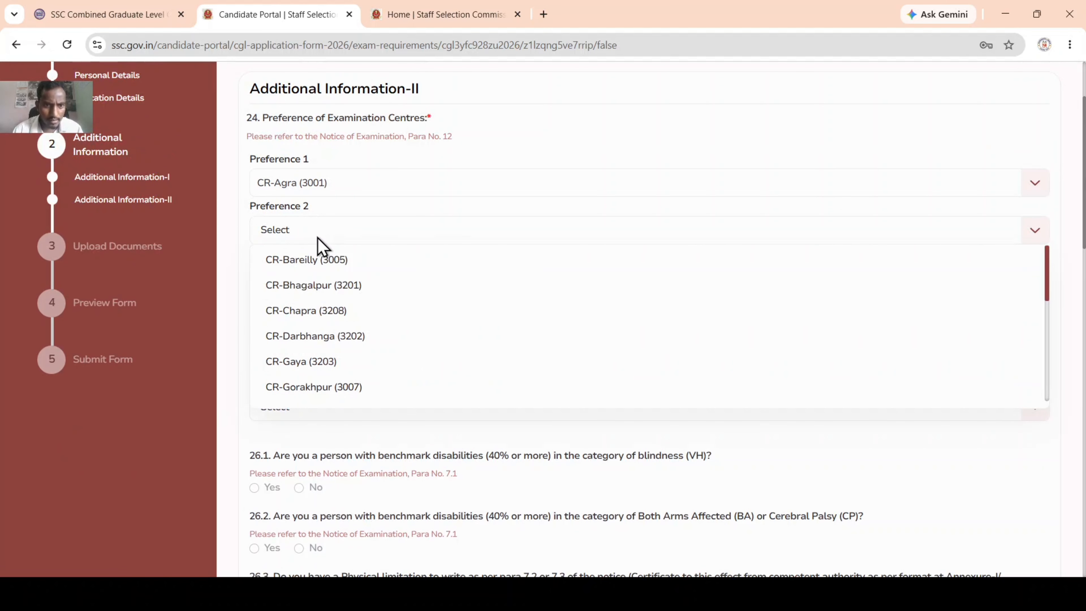
scroll(329, 343, down, 3)
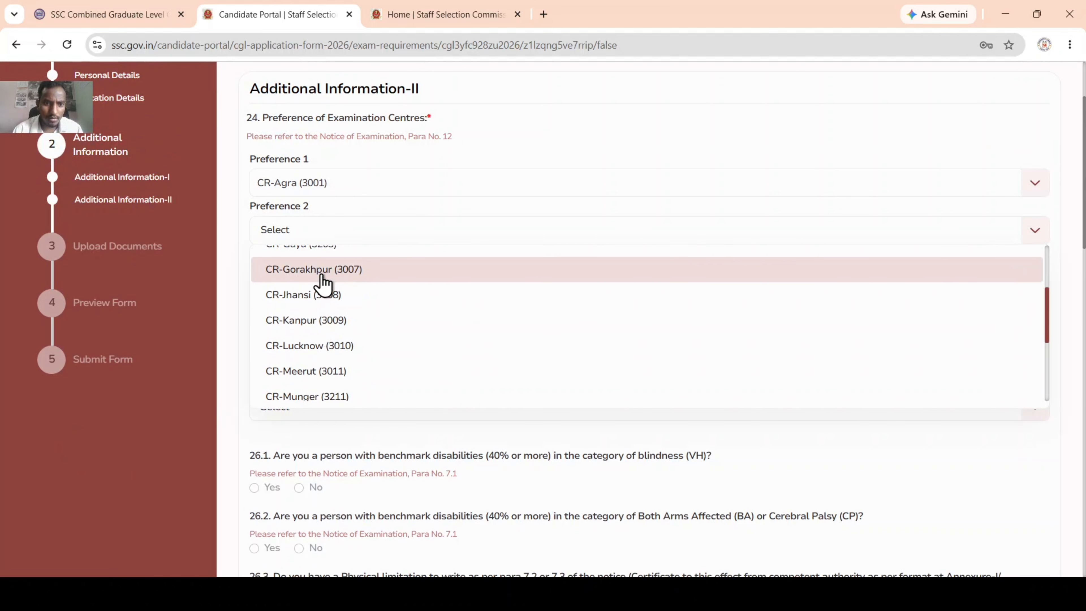
click(321, 347)
click(321, 287)
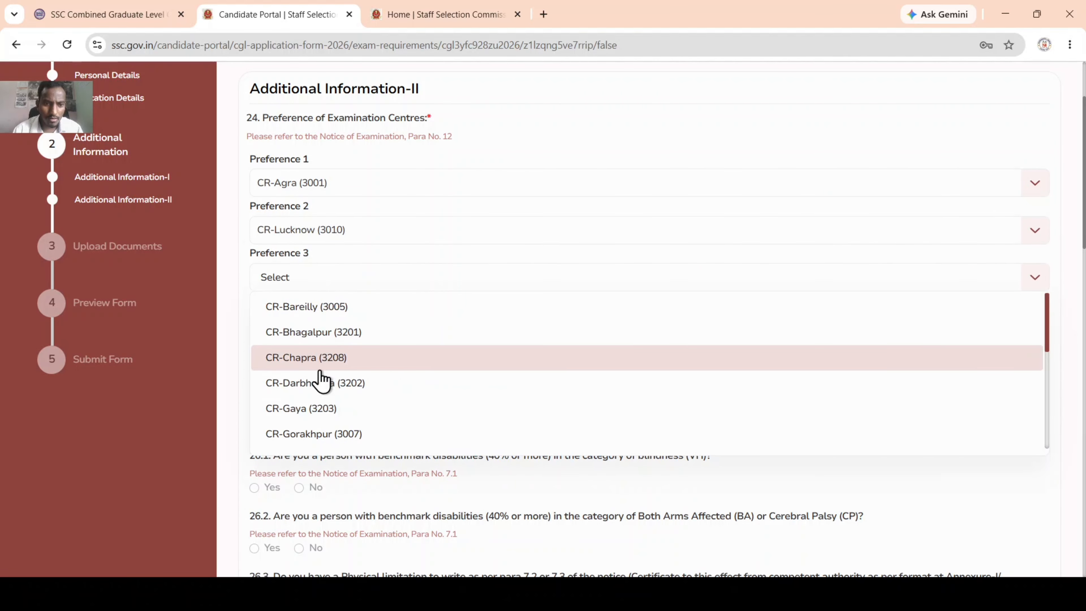
scroll(326, 367, down, 3)
scroll(327, 367, down, 3)
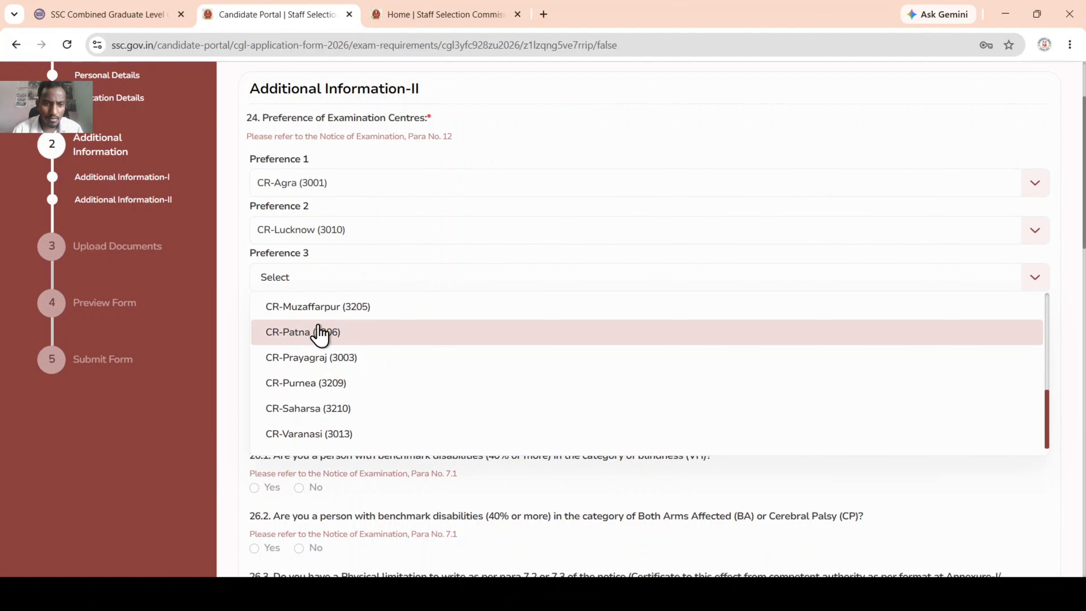
click(291, 334)
Step: Set the exam medium to Hindi (01) and verify it as Hindi (01)
click(309, 335)
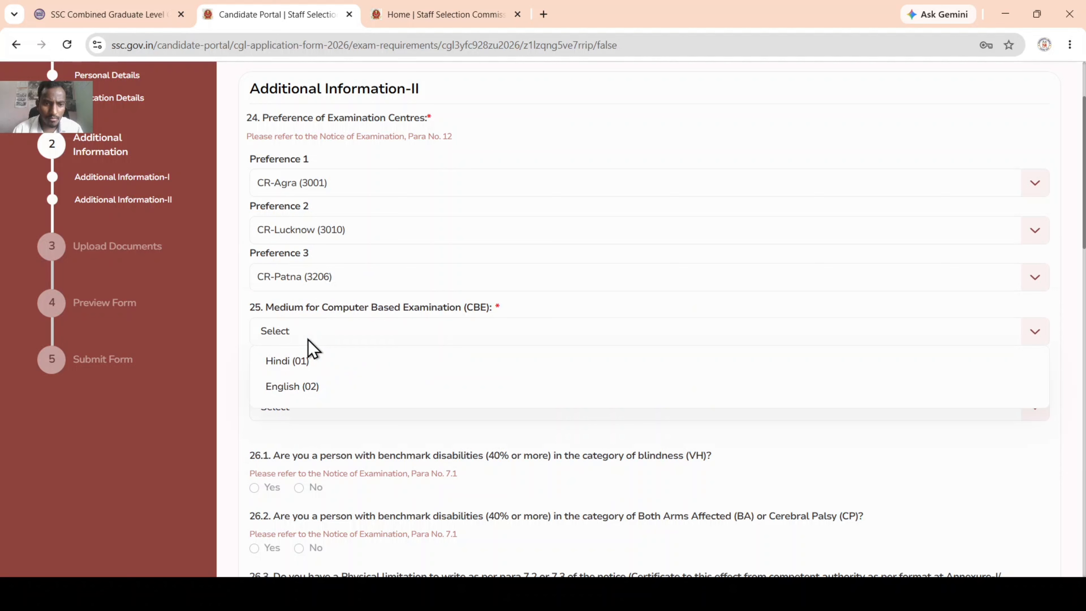
click(311, 362)
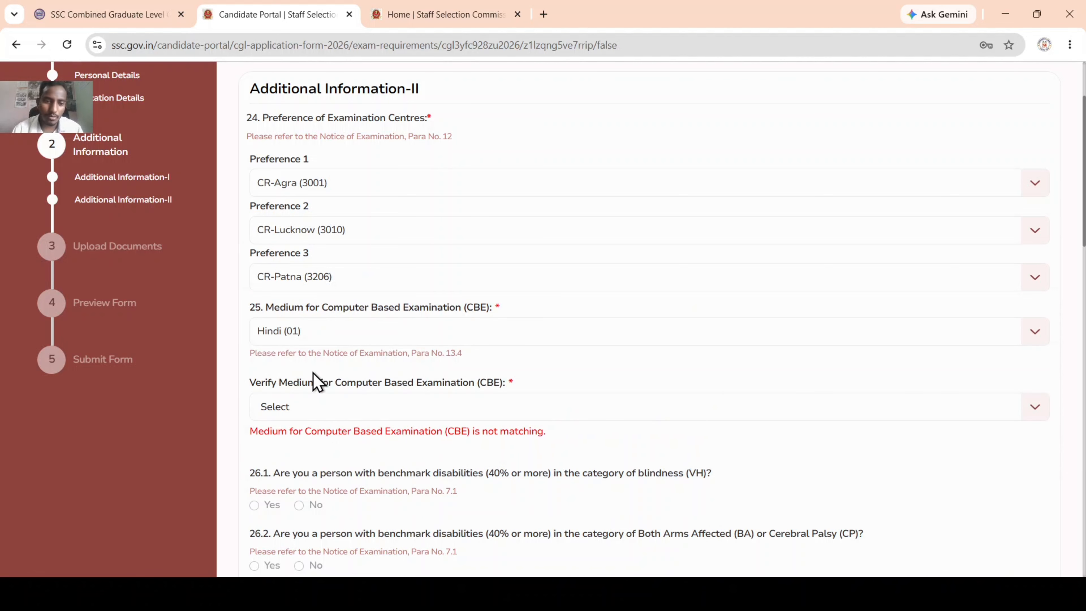
scroll(316, 381, down, 3)
click(307, 296)
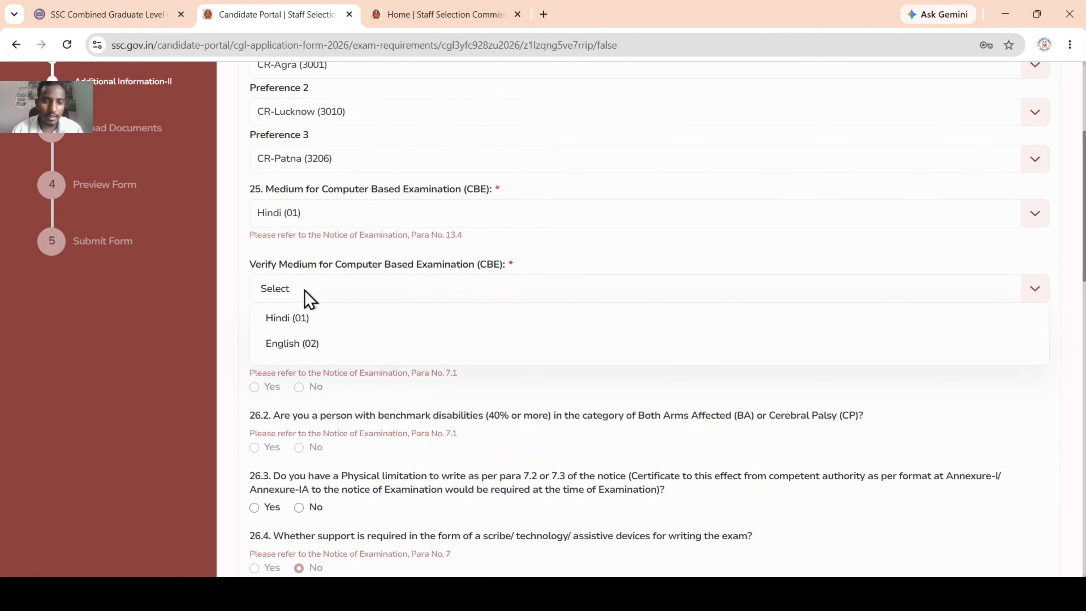
click(299, 327)
scroll(300, 368, down, 3)
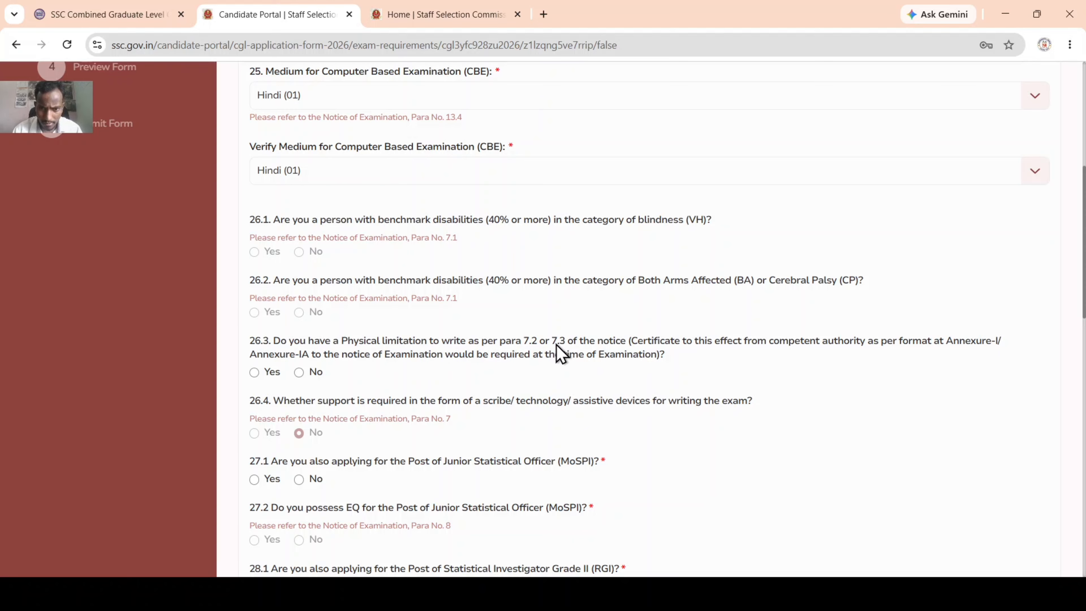
Step: Answer No to the physical limitation (26.3) and Junior Statistical Officer (27.1) questions
click(304, 375)
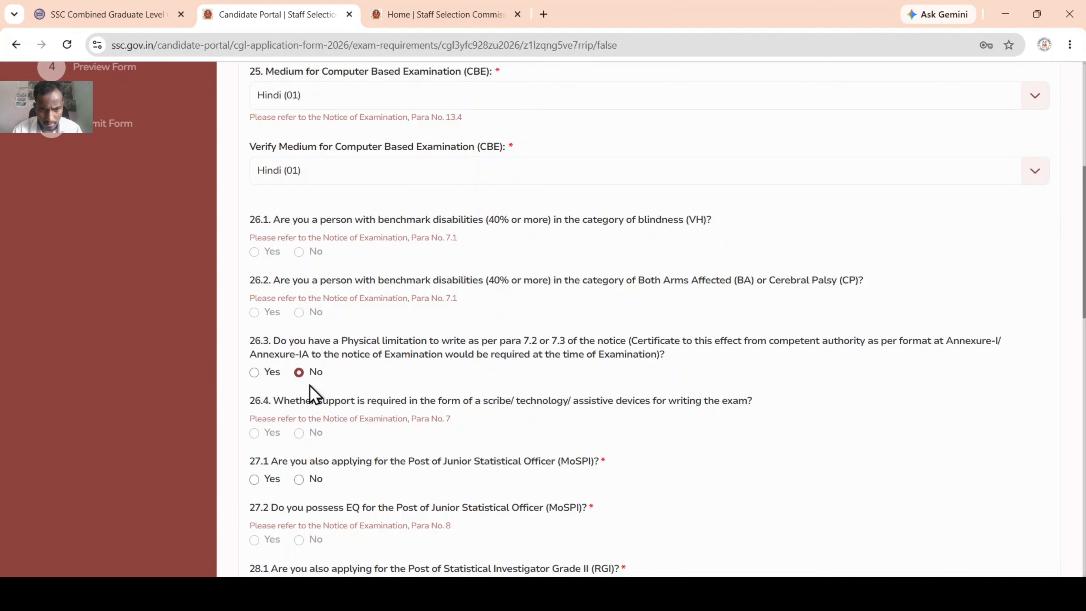
scroll(311, 393, down, 2)
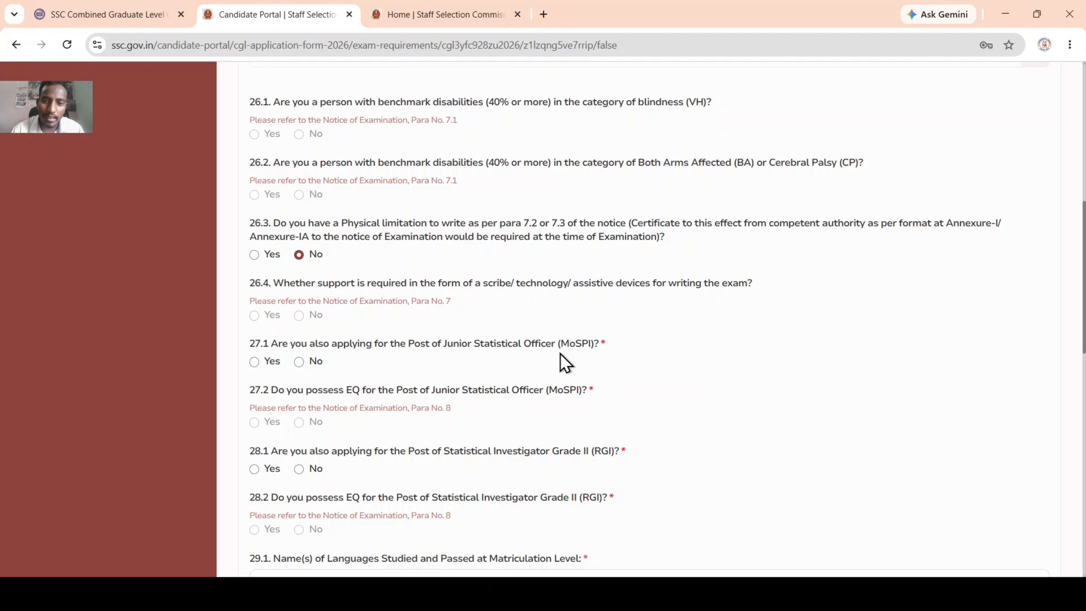
click(299, 362)
scroll(311, 425, down, 3)
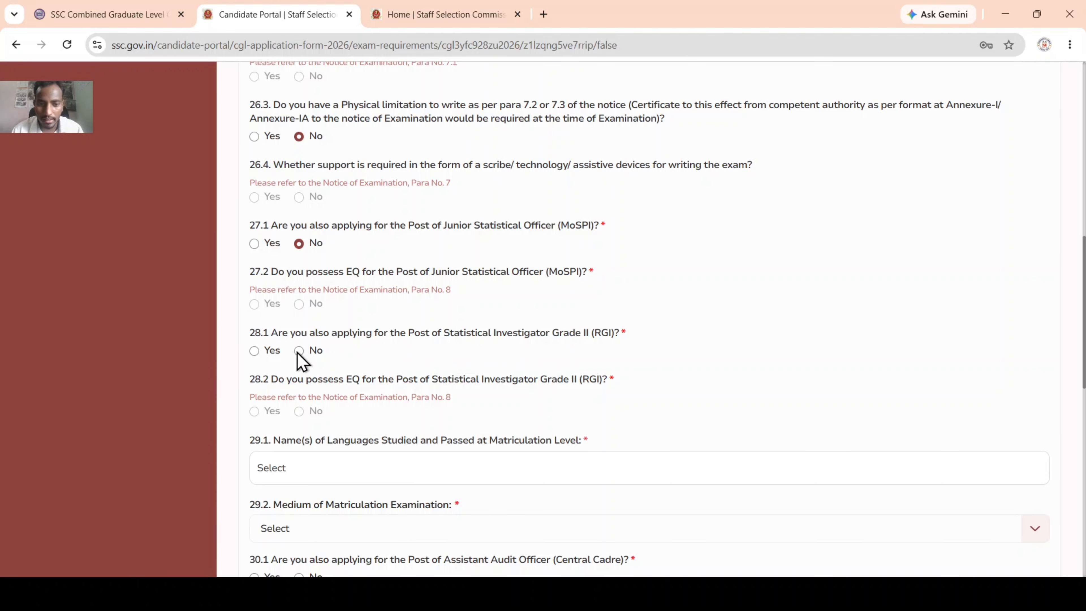
scroll(301, 358, down, 3)
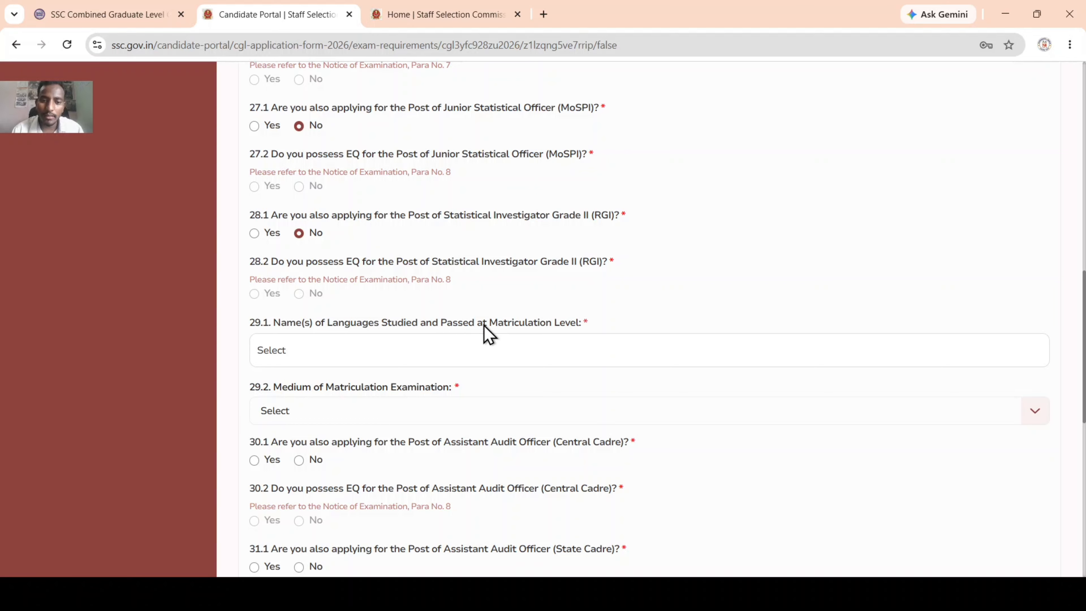
Step: Tick Hindi as the matriculation language in question 29.1
click(503, 357)
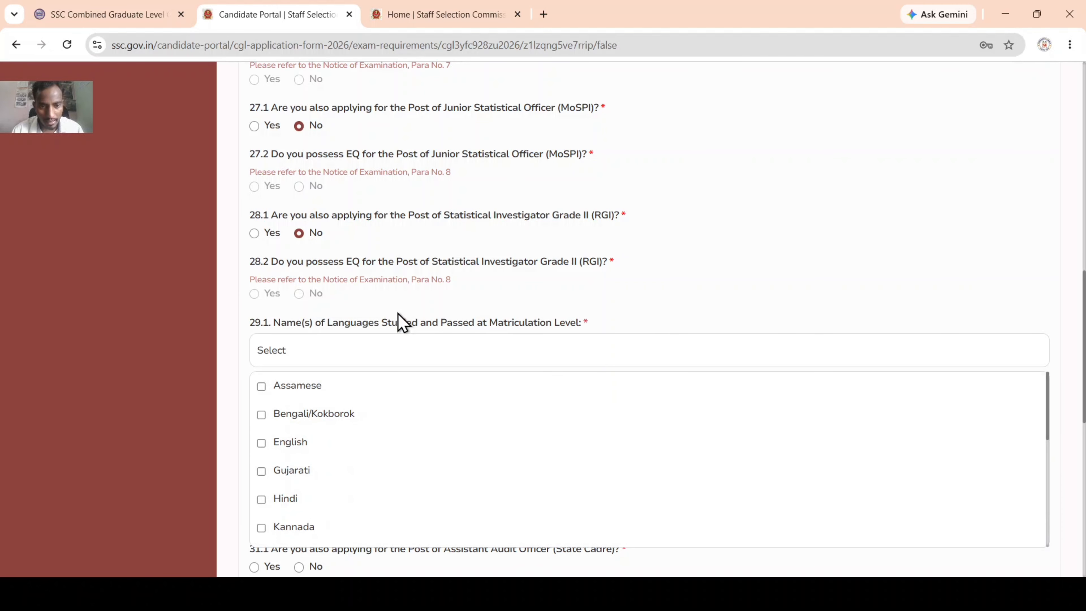
click(378, 353)
click(376, 359)
click(285, 500)
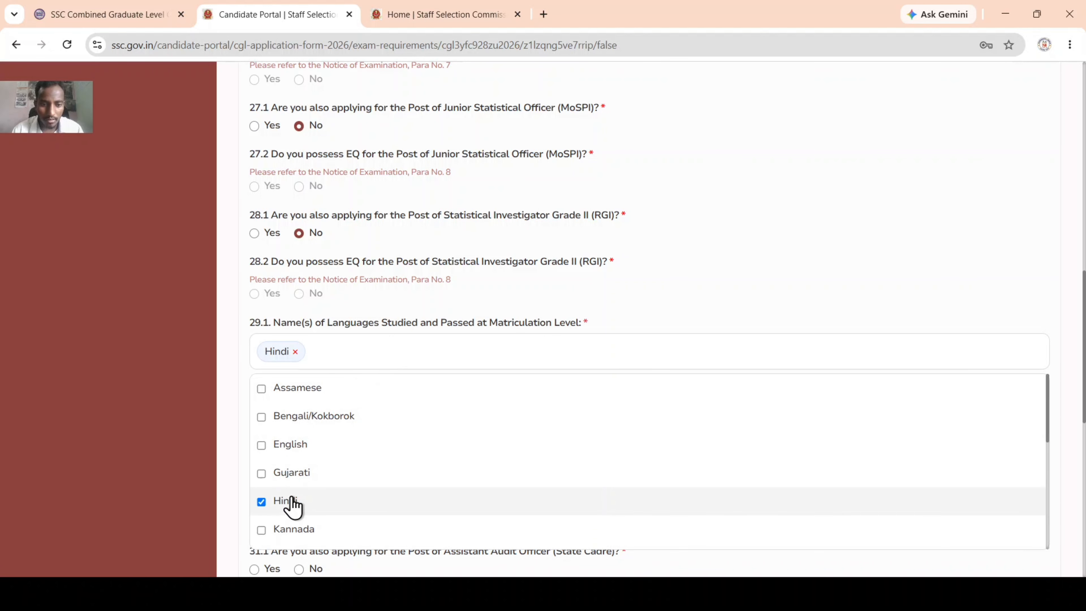
click(957, 296)
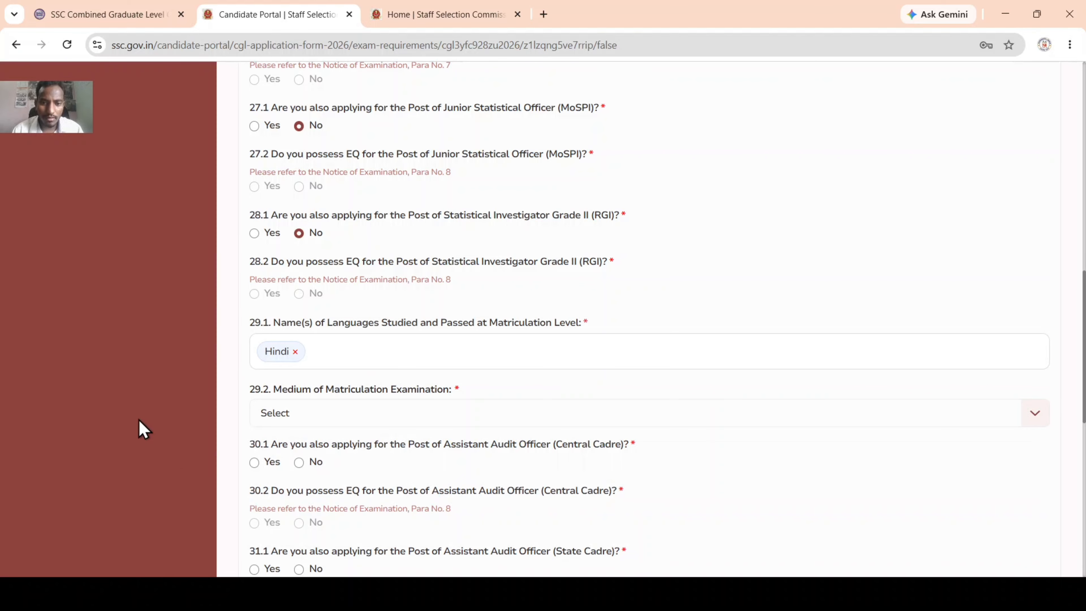
Step: Answer No to Assistant Audit Officer 30.1, 31.1 and Assistant Accounts Officer 32.1
scroll(208, 392, down, 3)
scroll(298, 333, down, 3)
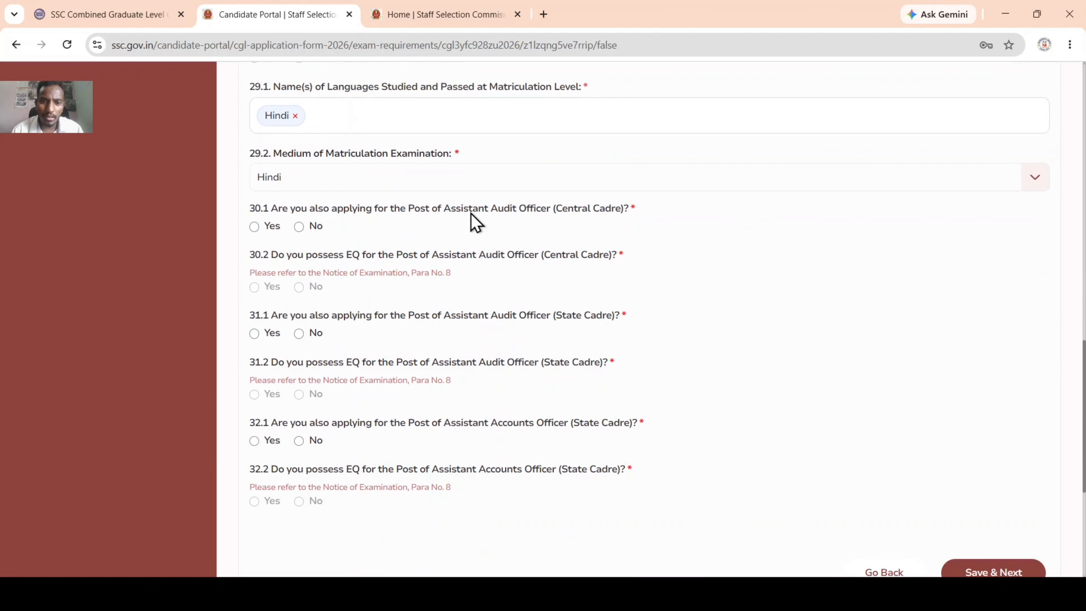
click(299, 227)
scroll(332, 359, down, 3)
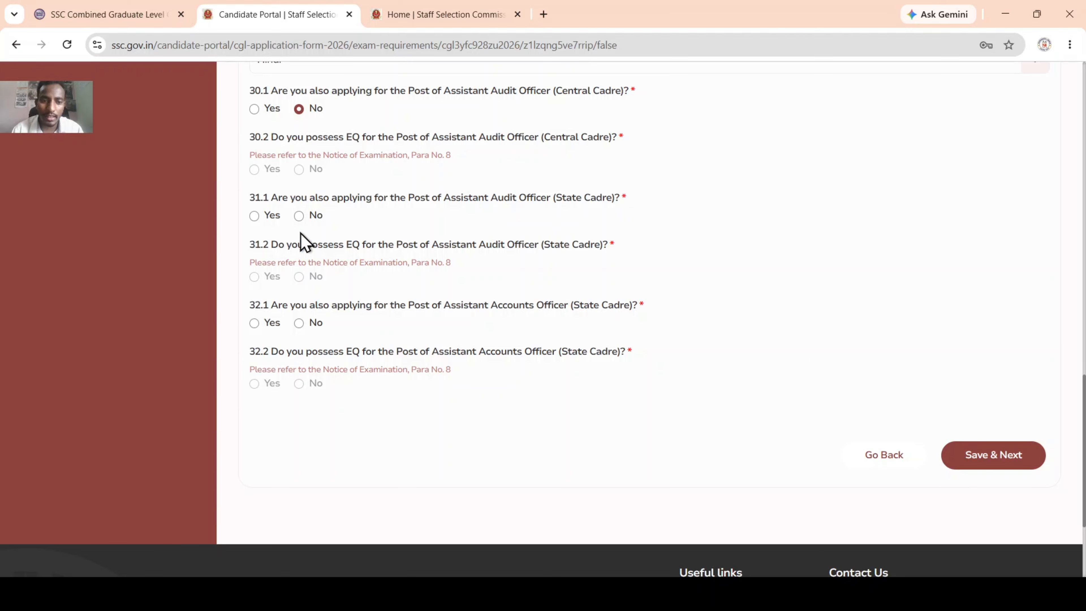
click(299, 216)
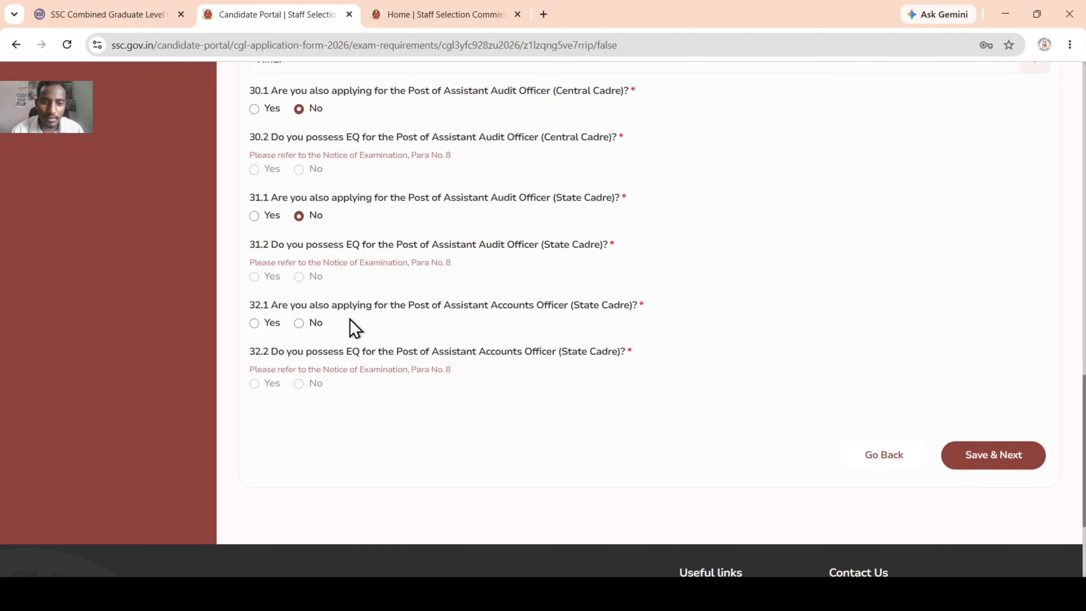
click(300, 324)
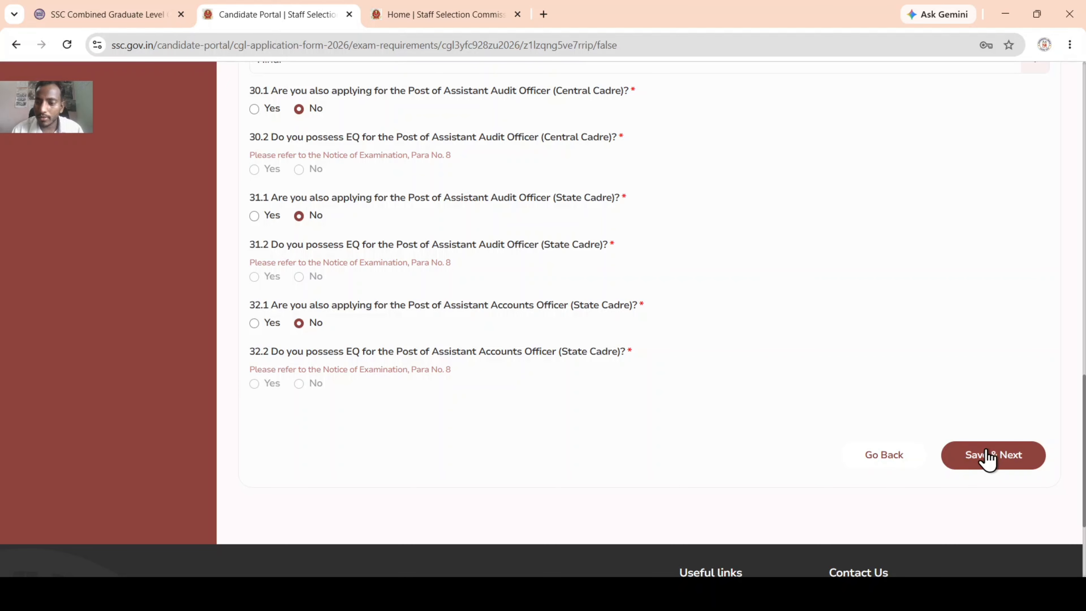
Step: Save Additional Information-II, try Capture Live Photo, then resume the form at Personal Details
click(1009, 462)
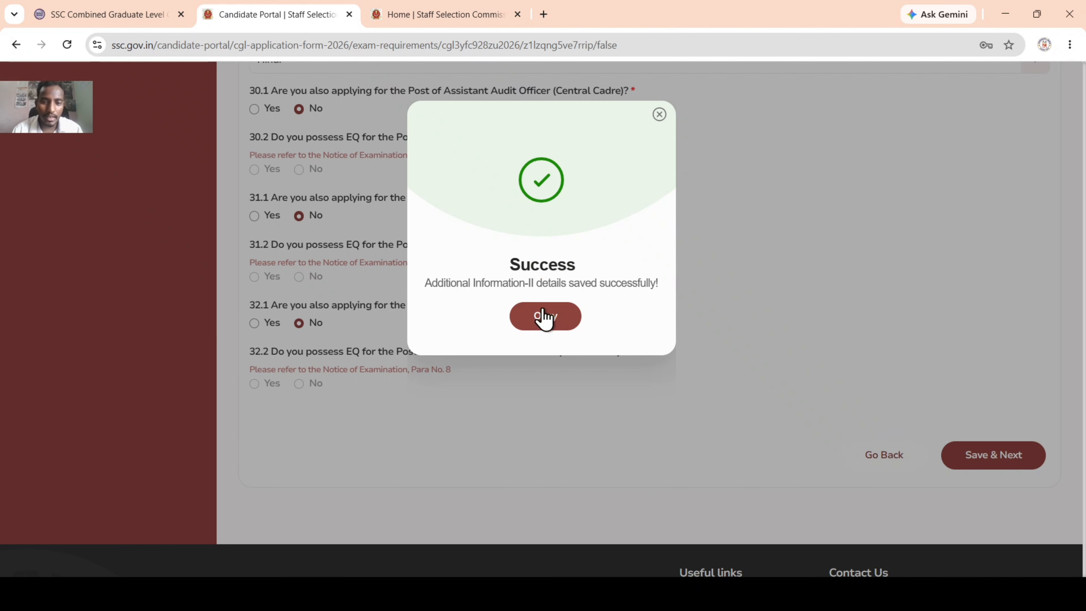
click(545, 318)
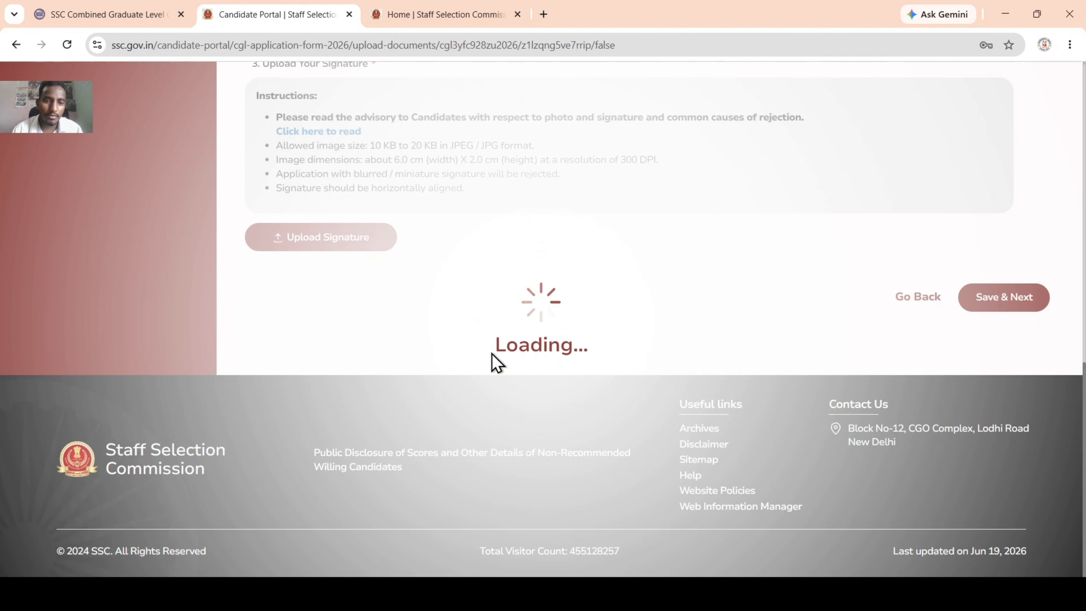
scroll(461, 369, up, 10)
scroll(369, 333, down, 5)
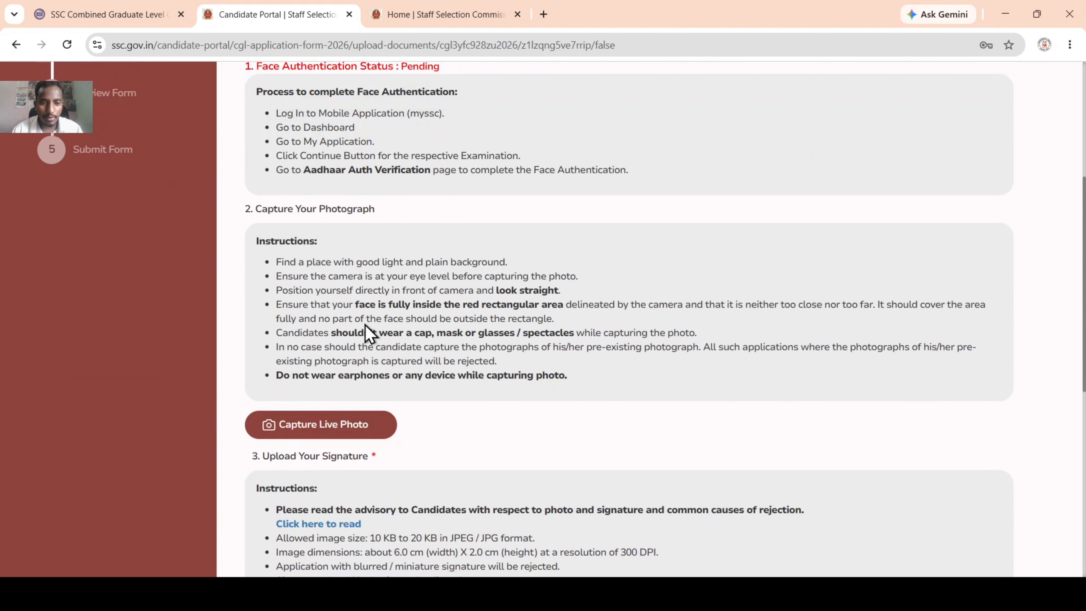
scroll(369, 333, up, 5)
scroll(369, 333, down, 10)
scroll(345, 376, up, 8)
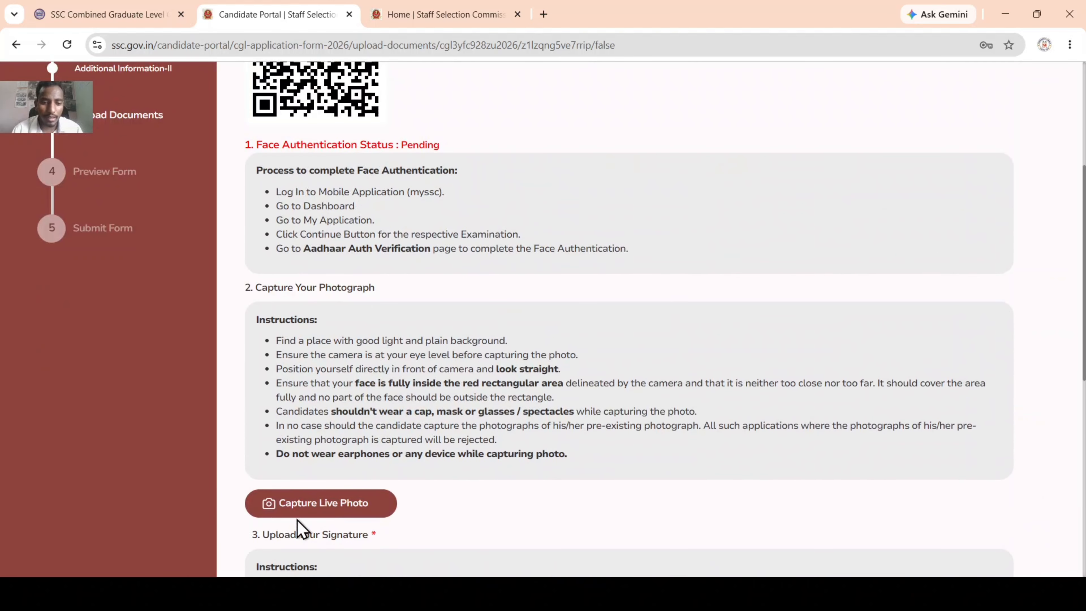
click(322, 503)
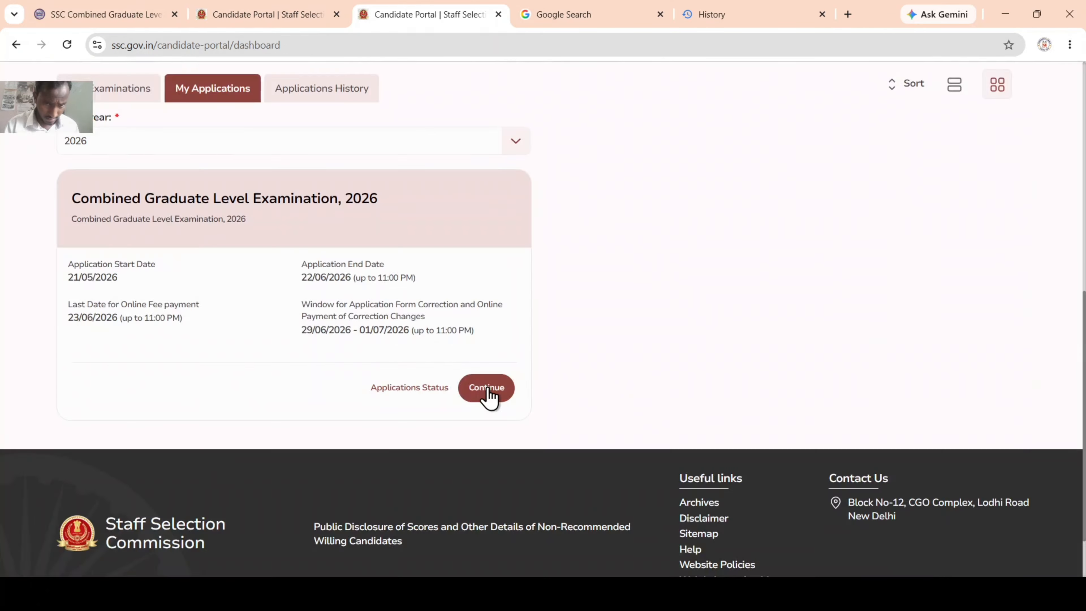
click(486, 389)
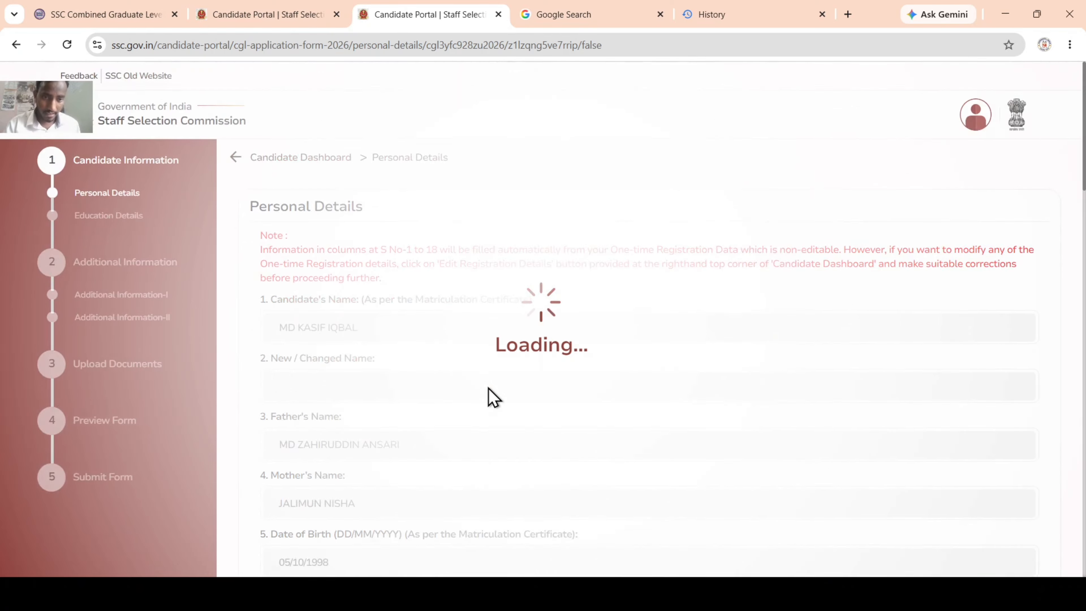
Step: Re-save the Personal Details and Education Details pages
scroll(472, 378, down, 10)
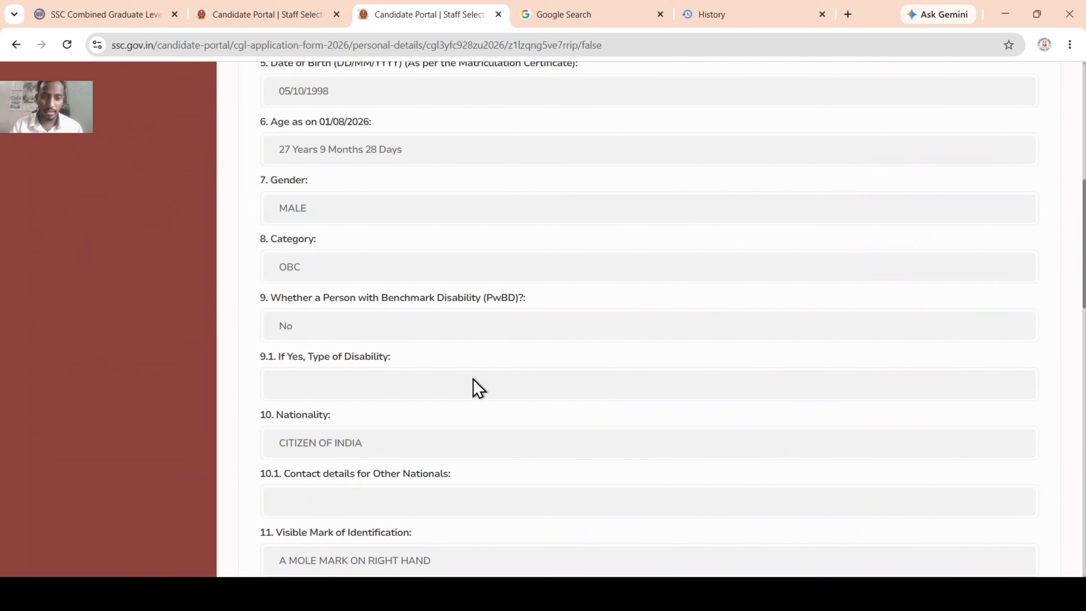
scroll(474, 385, down, 15)
click(1022, 293)
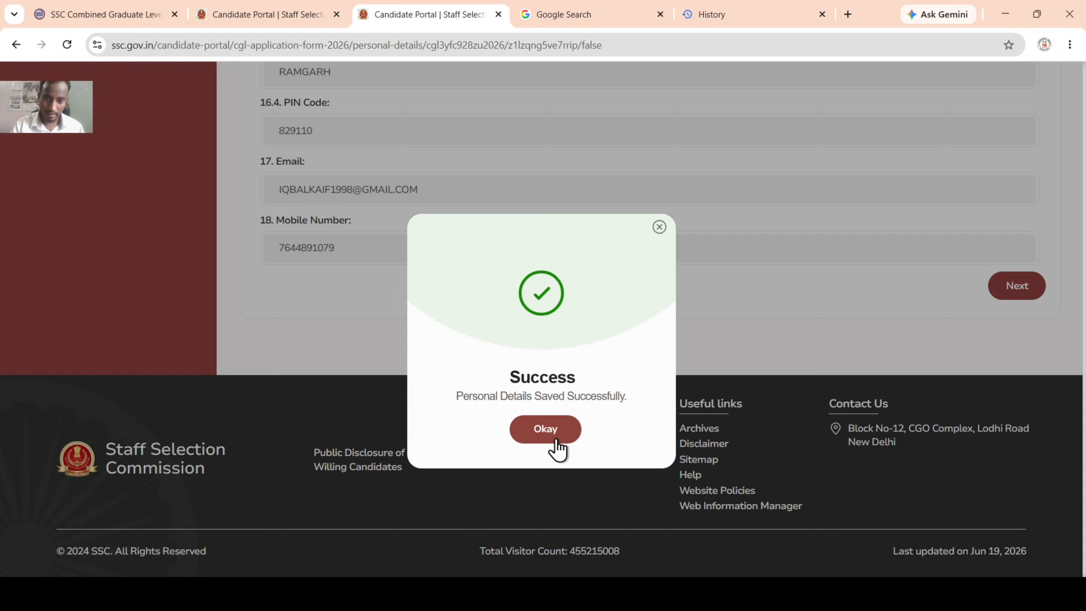
click(551, 437)
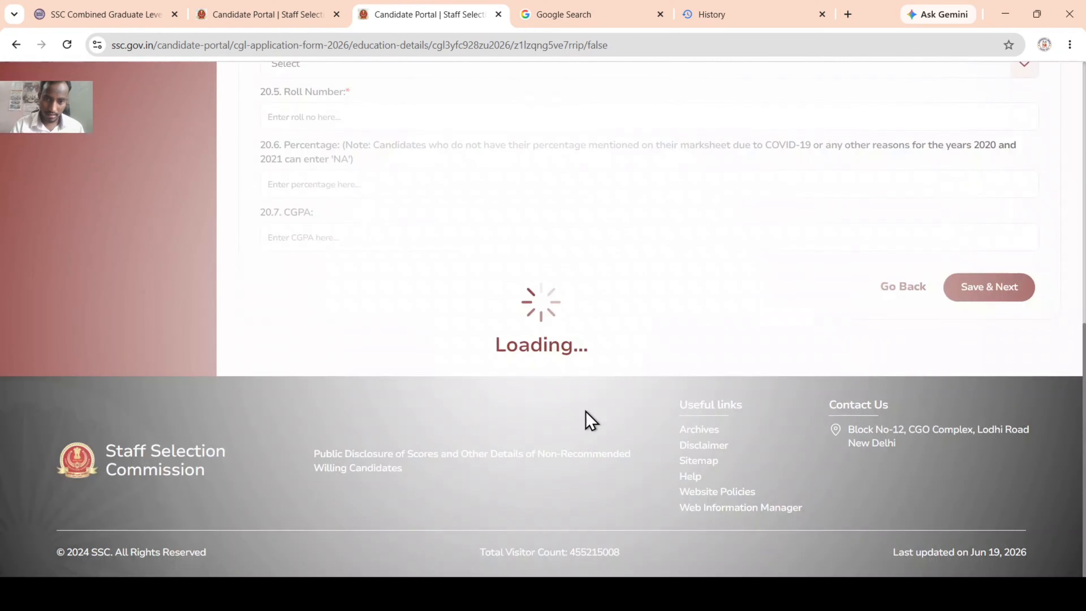
scroll(941, 400, down, 10)
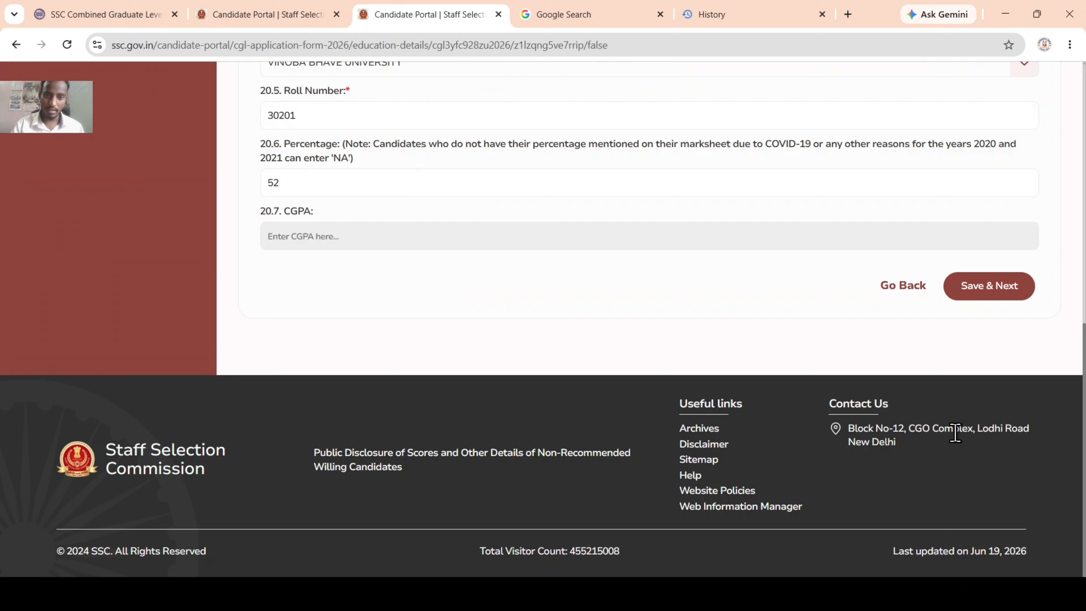
click(1013, 284)
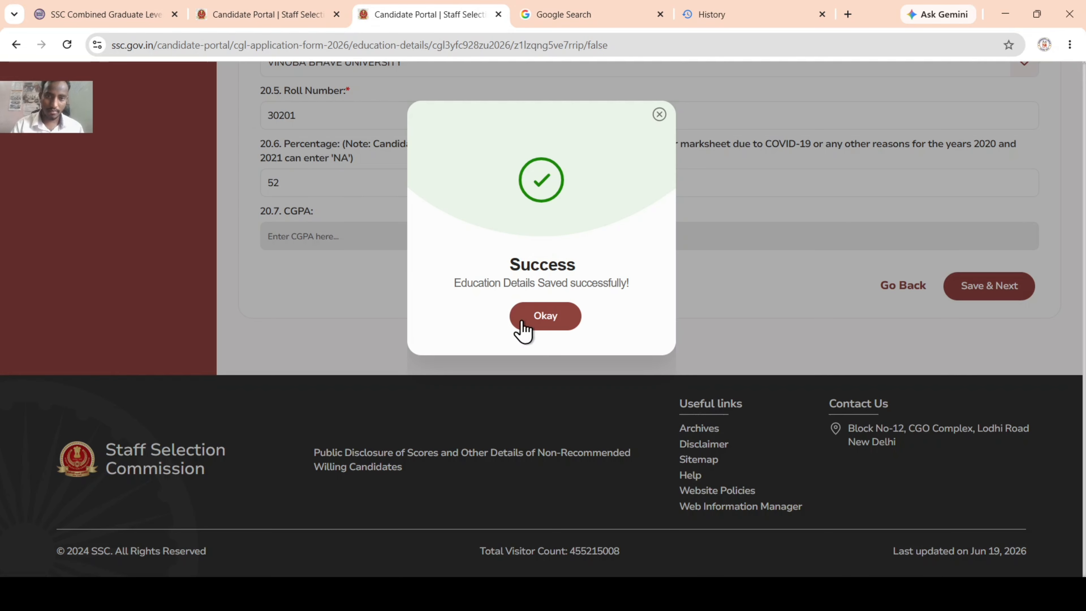
click(552, 320)
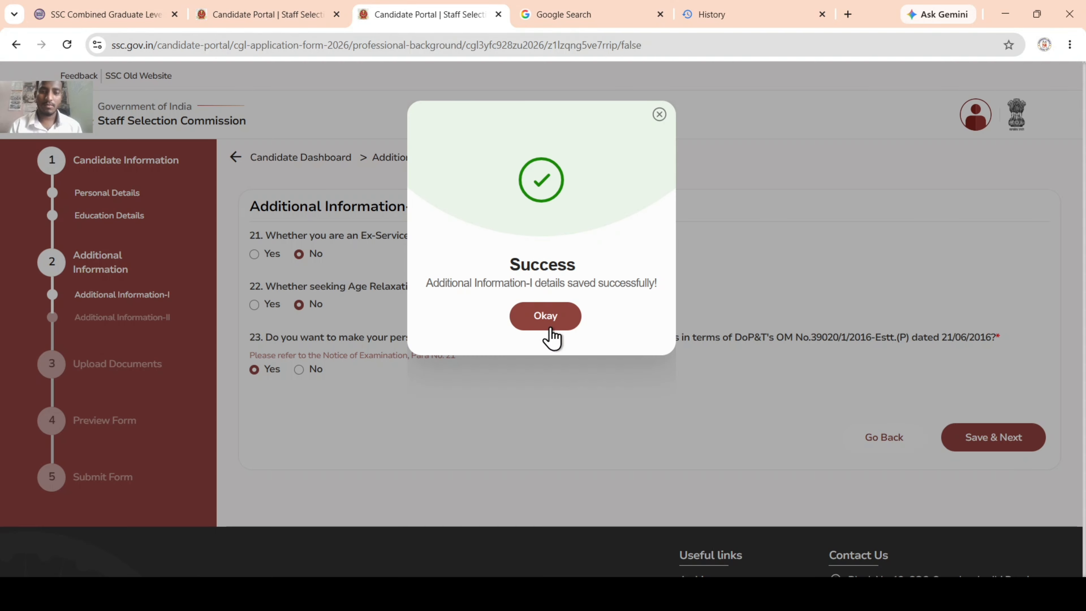
Step: Re-save both Additional Information pages and the uploaded photo and signature
click(550, 328)
scroll(684, 449, down, 10)
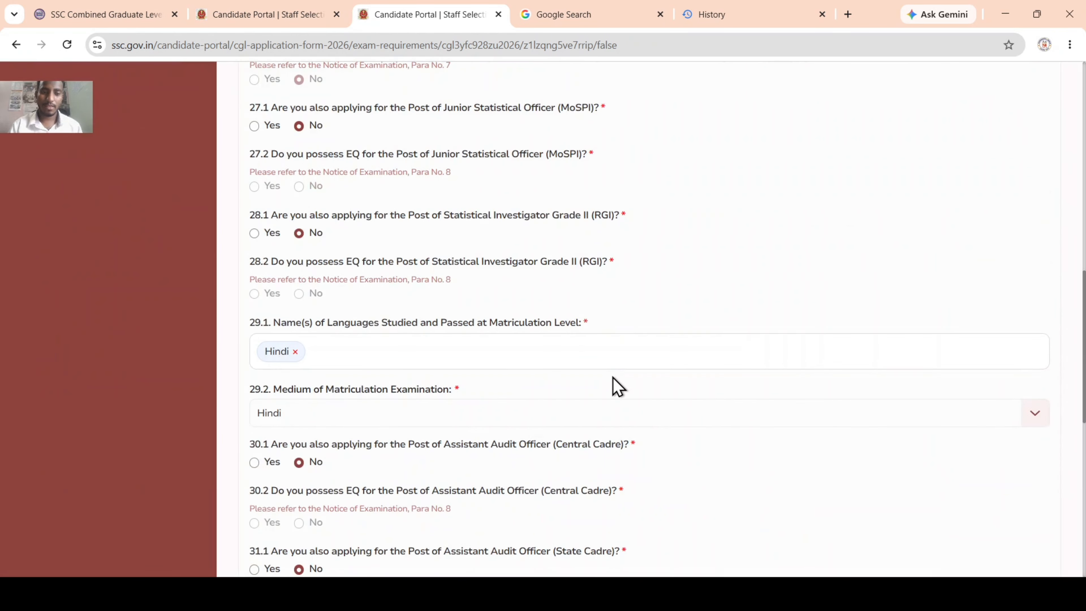
scroll(616, 385, down, 10)
click(1007, 293)
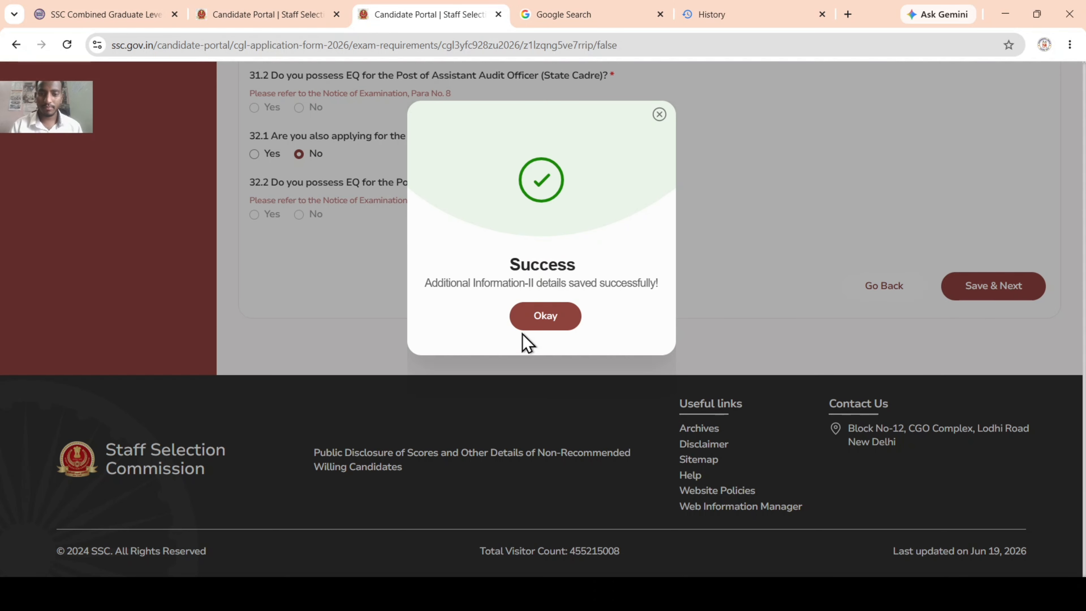
click(533, 323)
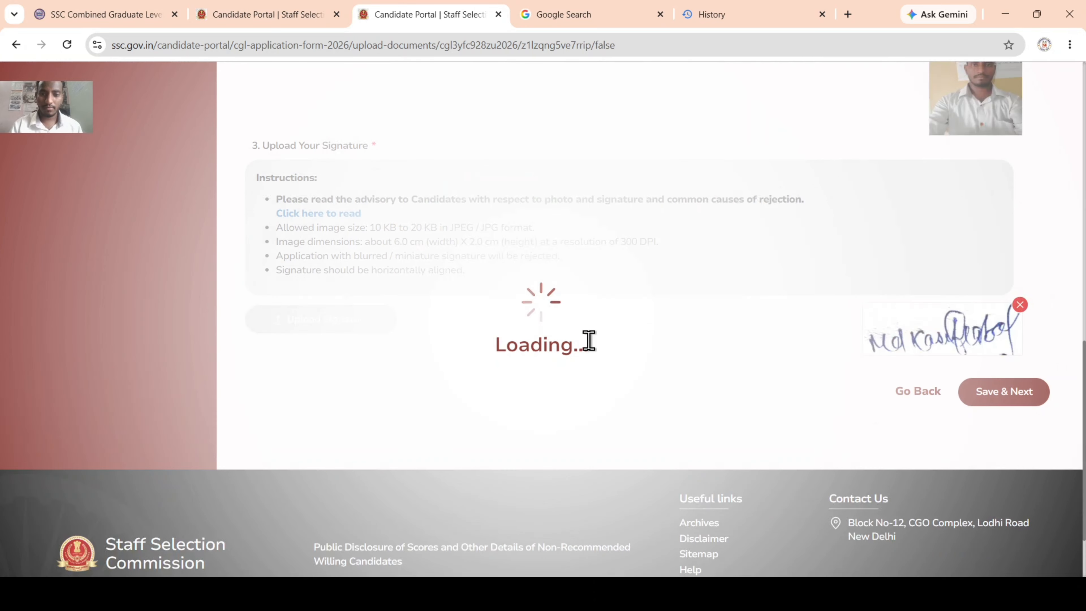
scroll(697, 359, down, 3)
scroll(697, 359, up, 6)
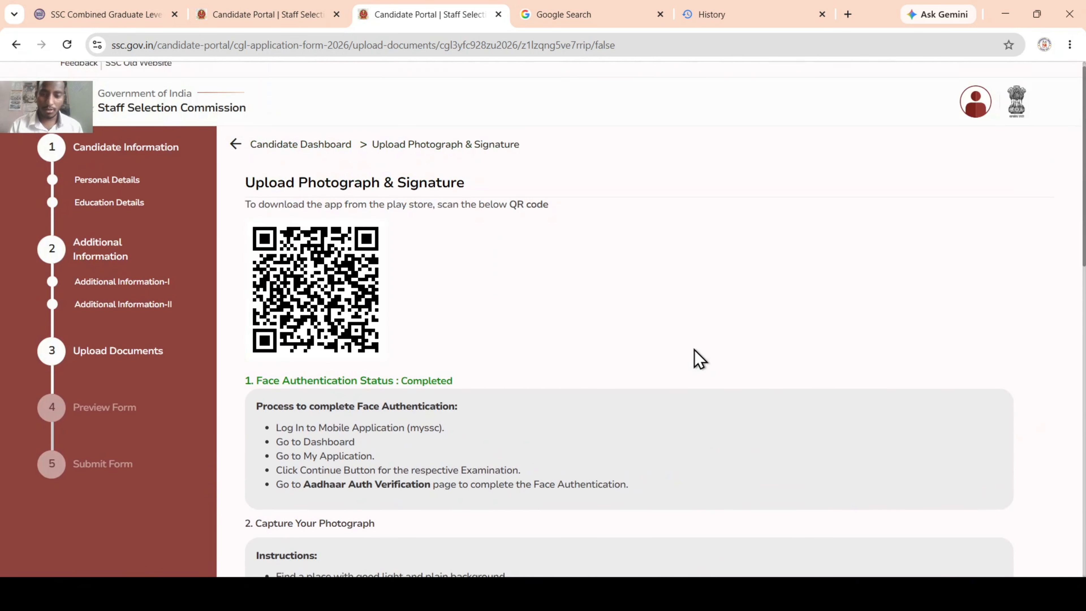
click(1002, 406)
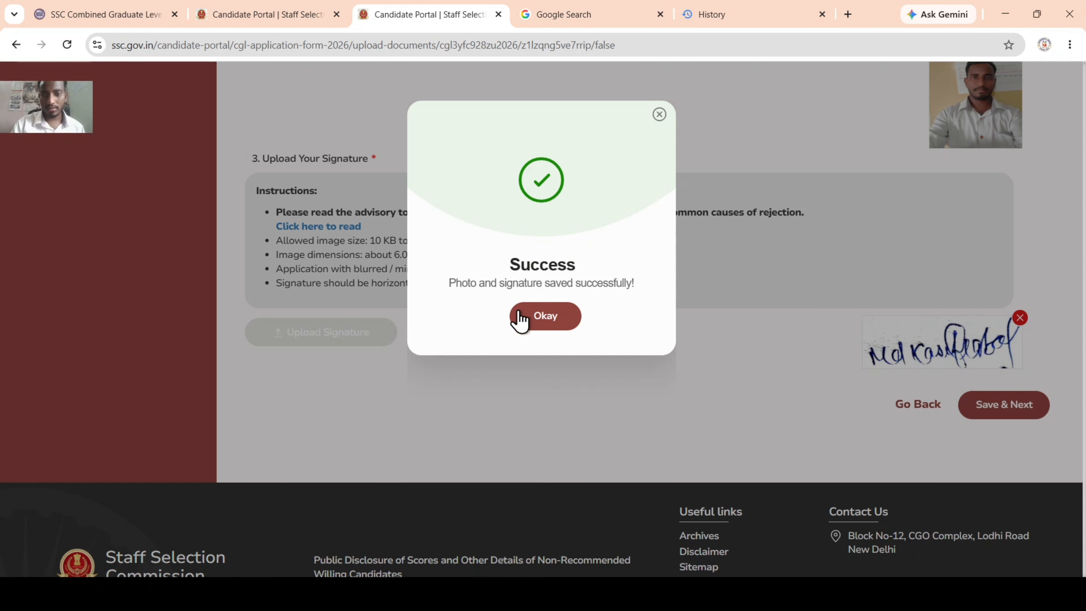
click(573, 316)
Step: Review the CGL 2026 preview form and proceed to the Declaration page
scroll(388, 351, up, 12)
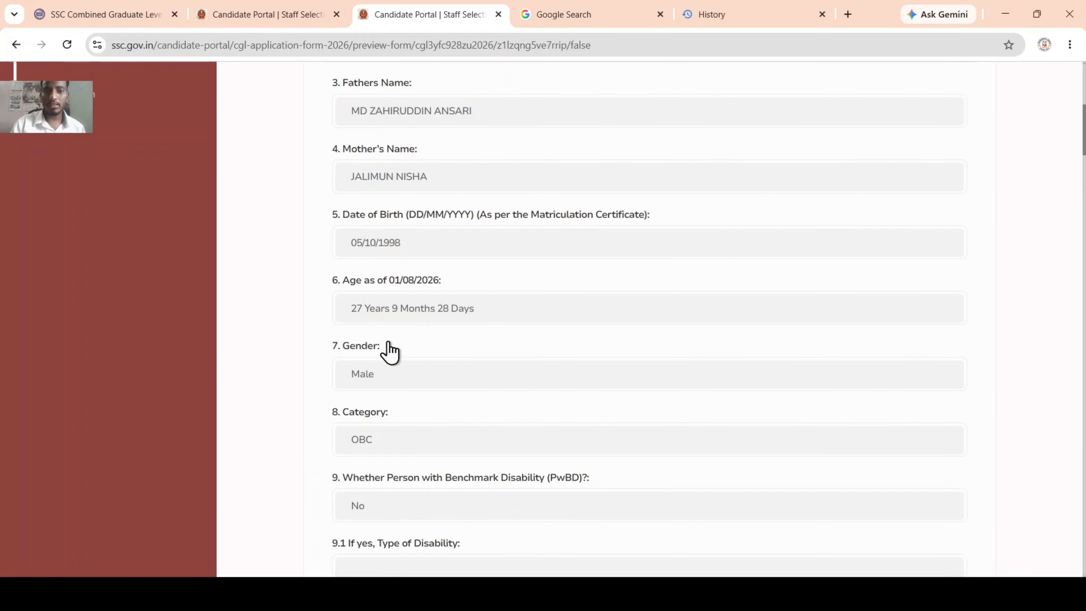
scroll(390, 372, down, 13)
scroll(389, 368, down, 20)
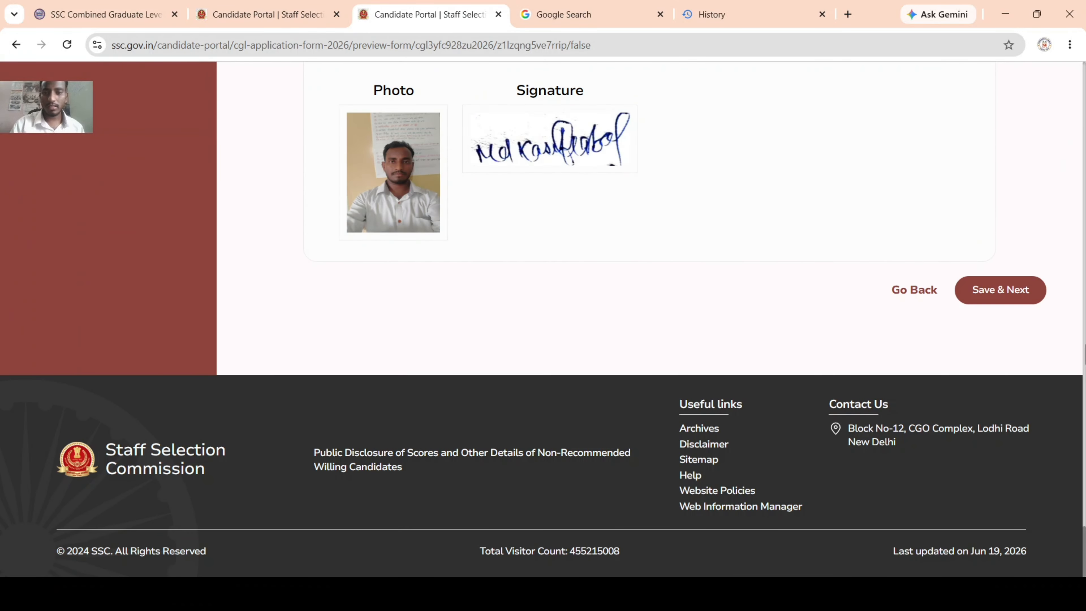
click(1019, 305)
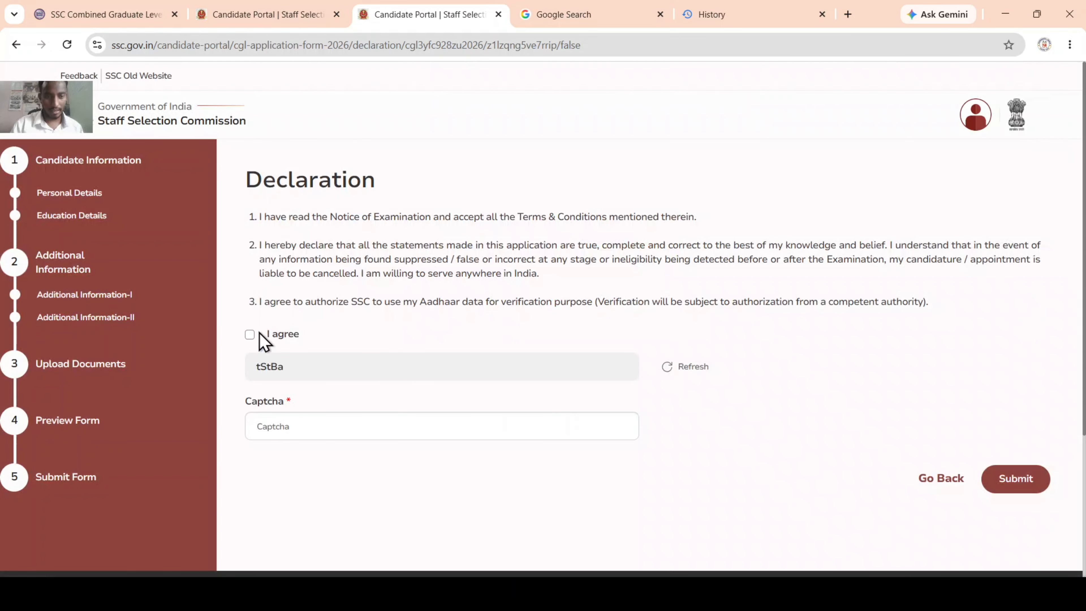
Step: Tick I agree, enter the captcha and submit the CGL 2026 application
click(250, 334)
click(303, 421)
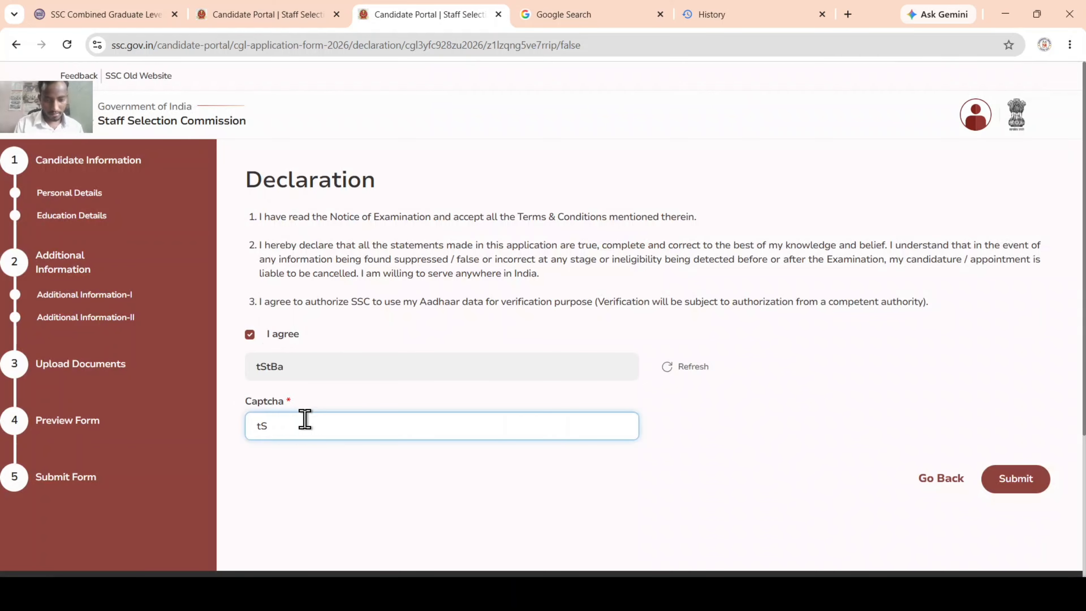
click(1016, 481)
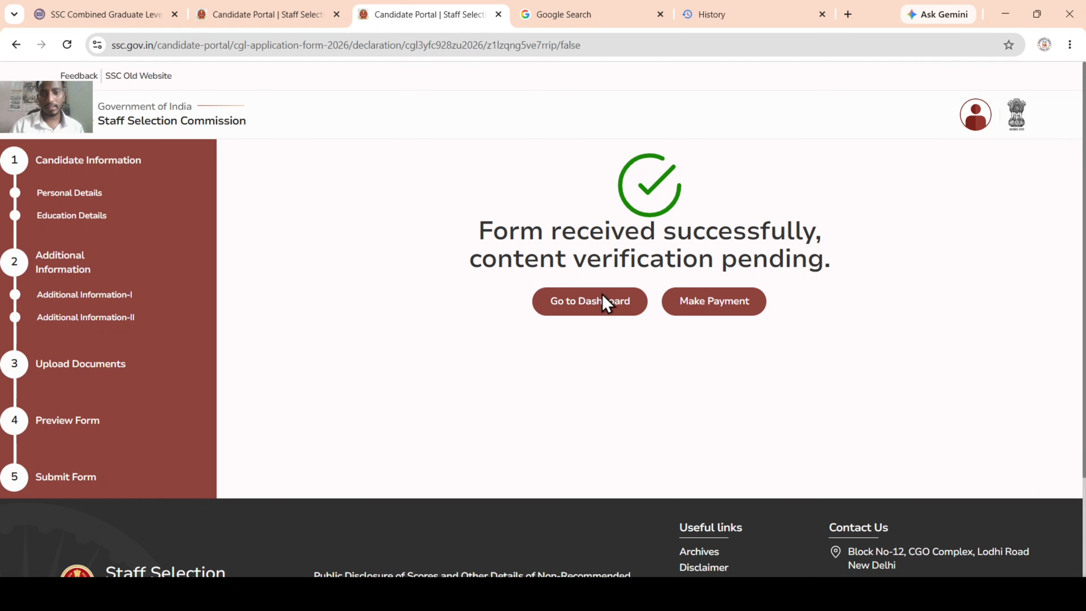
Step: Pay the ₹100 fee via State Bank of India, reaching SBIePay Lite's net banking, card and UPI options
click(699, 309)
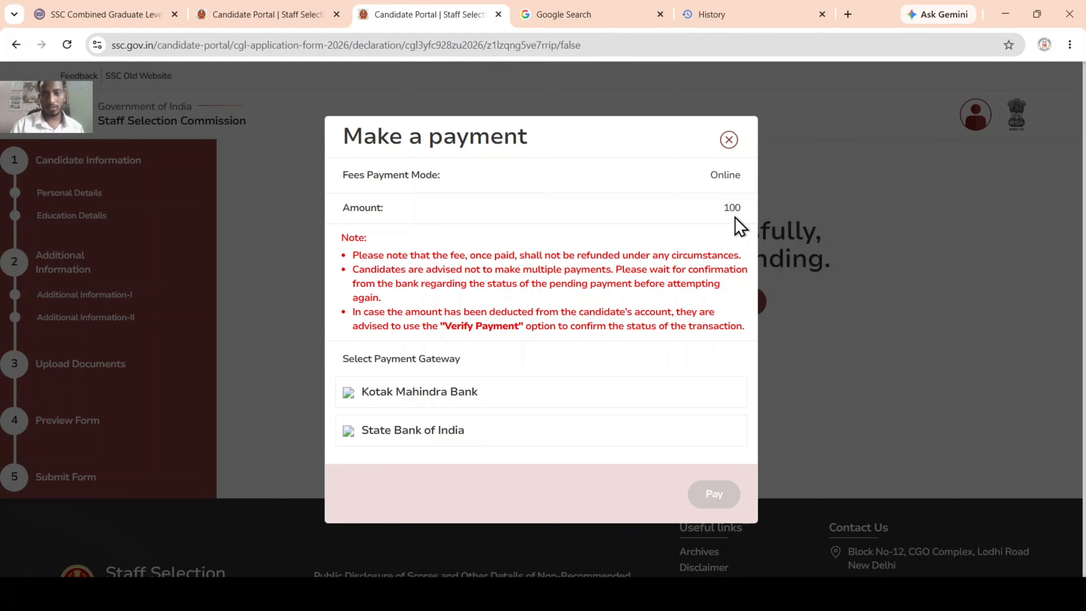
click(414, 438)
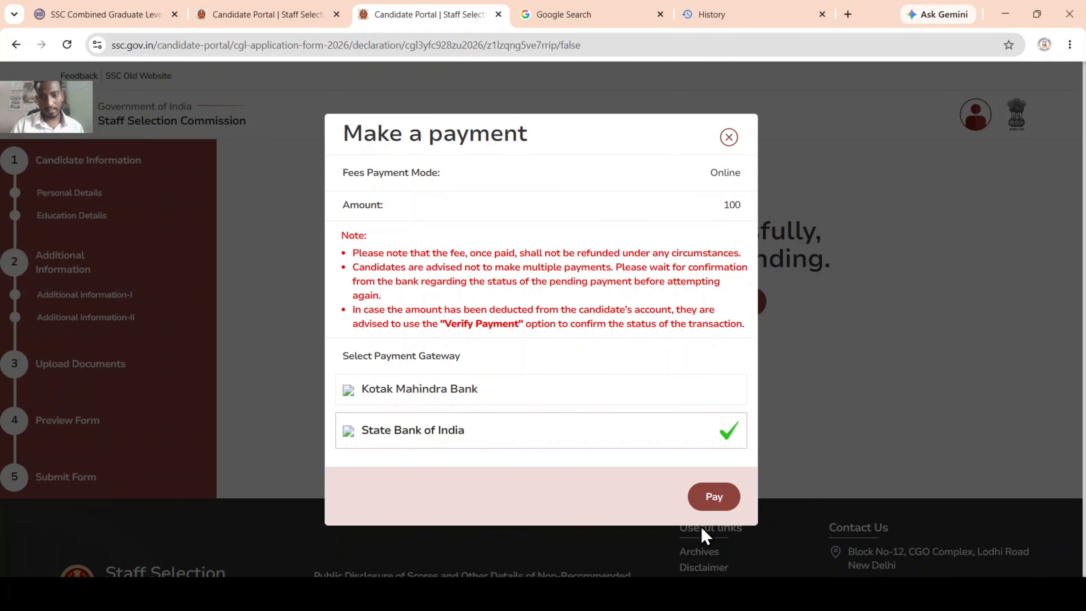
click(725, 505)
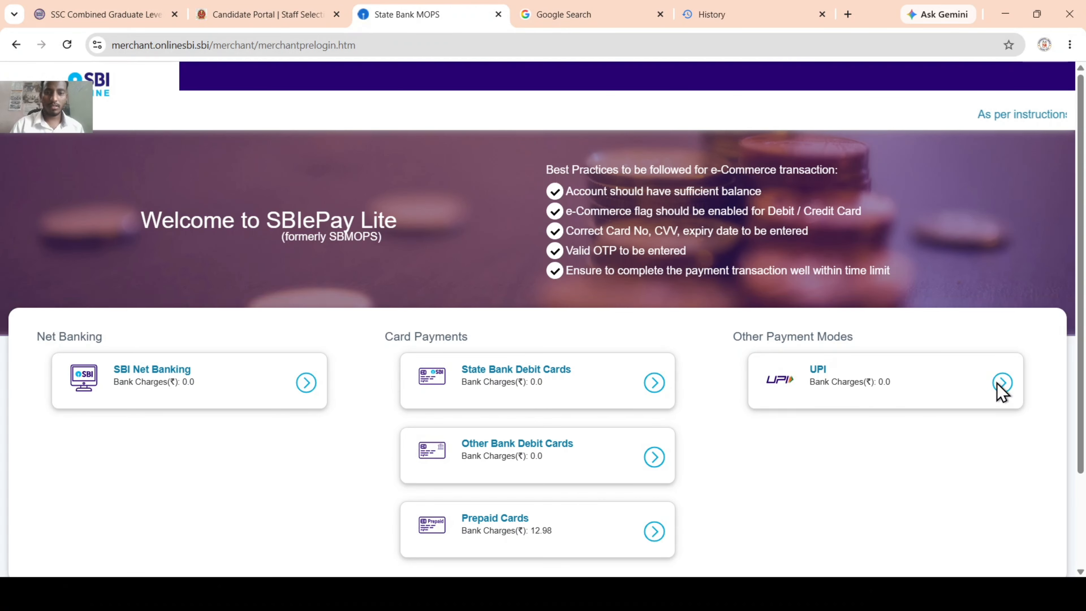
scroll(192, 390, down, 3)
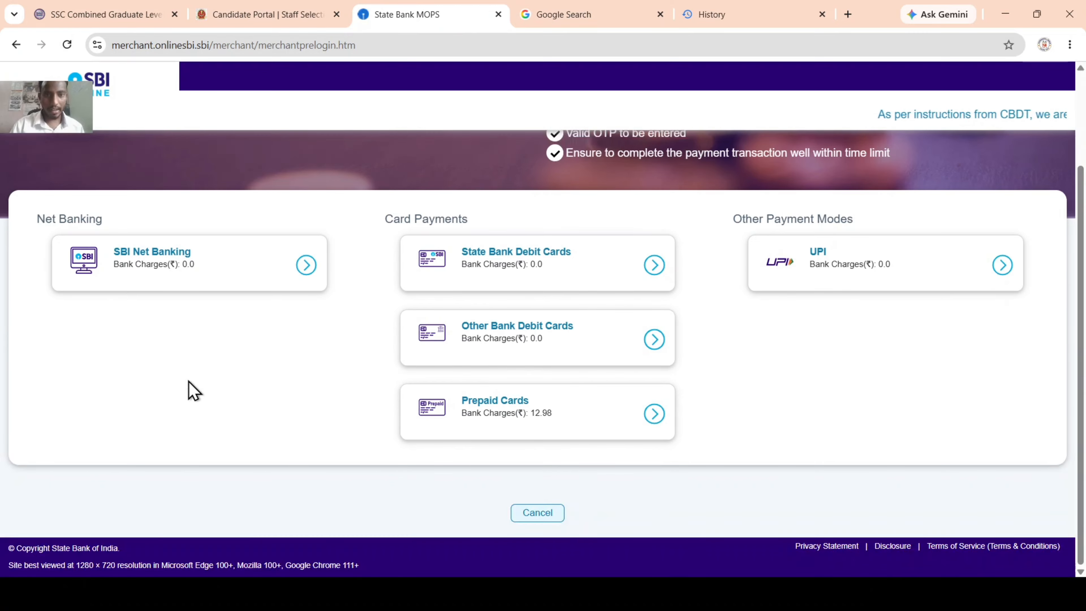